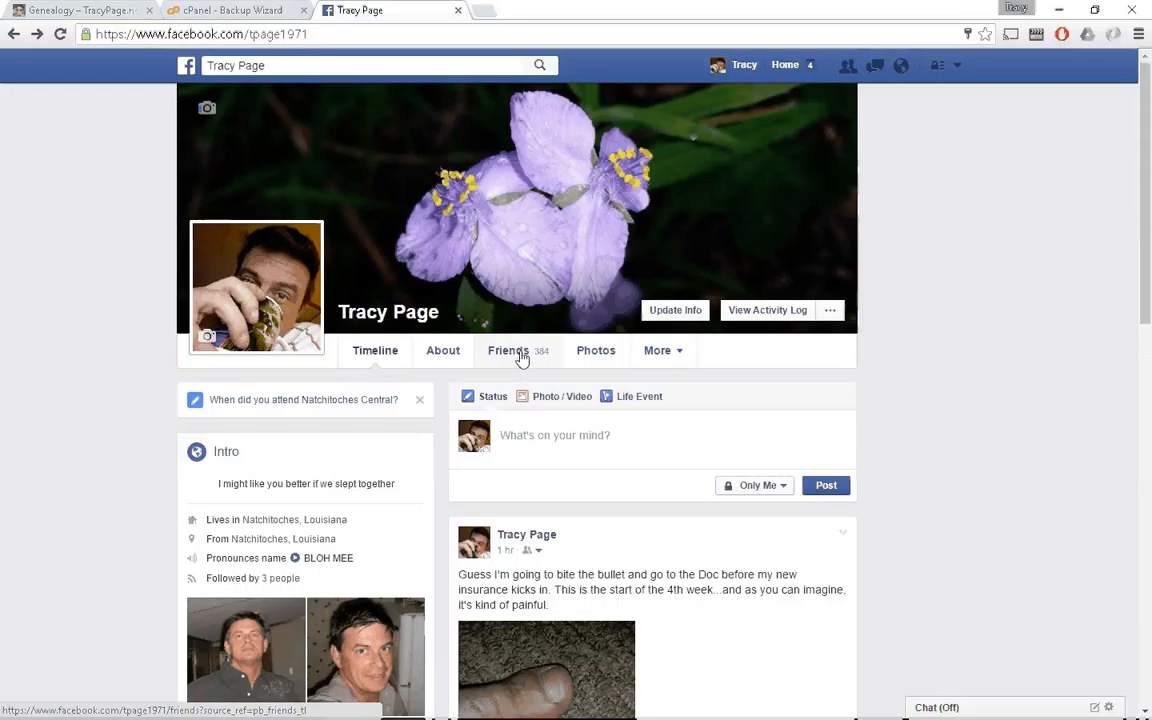
# Reach Facebook's 'Download a copy of your Facebook data' page through Settings, then minimize Chrome
pyautogui.click(958, 64)
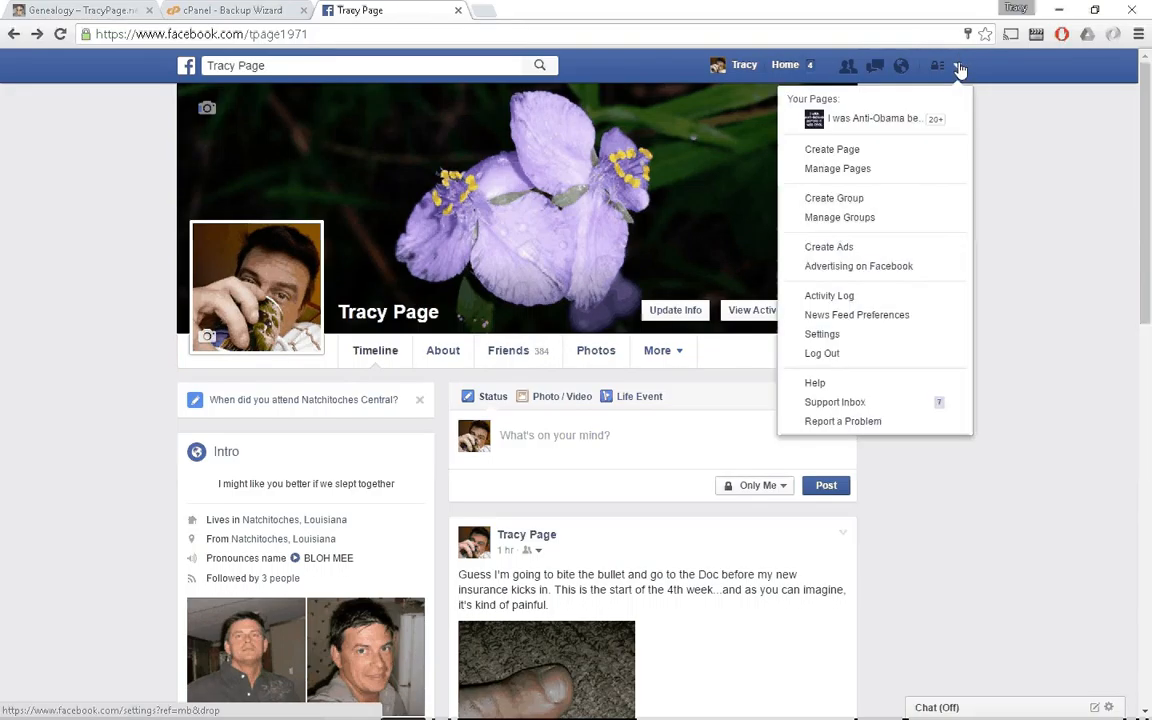
pyautogui.click(826, 338)
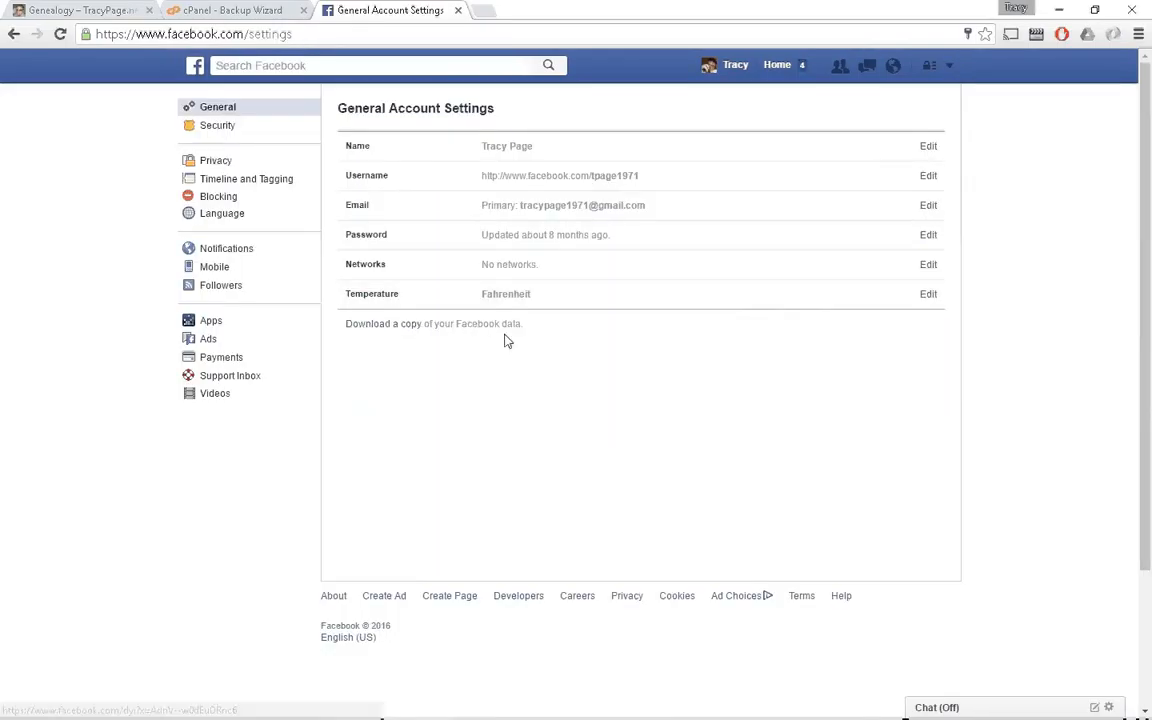
pyautogui.click(410, 326)
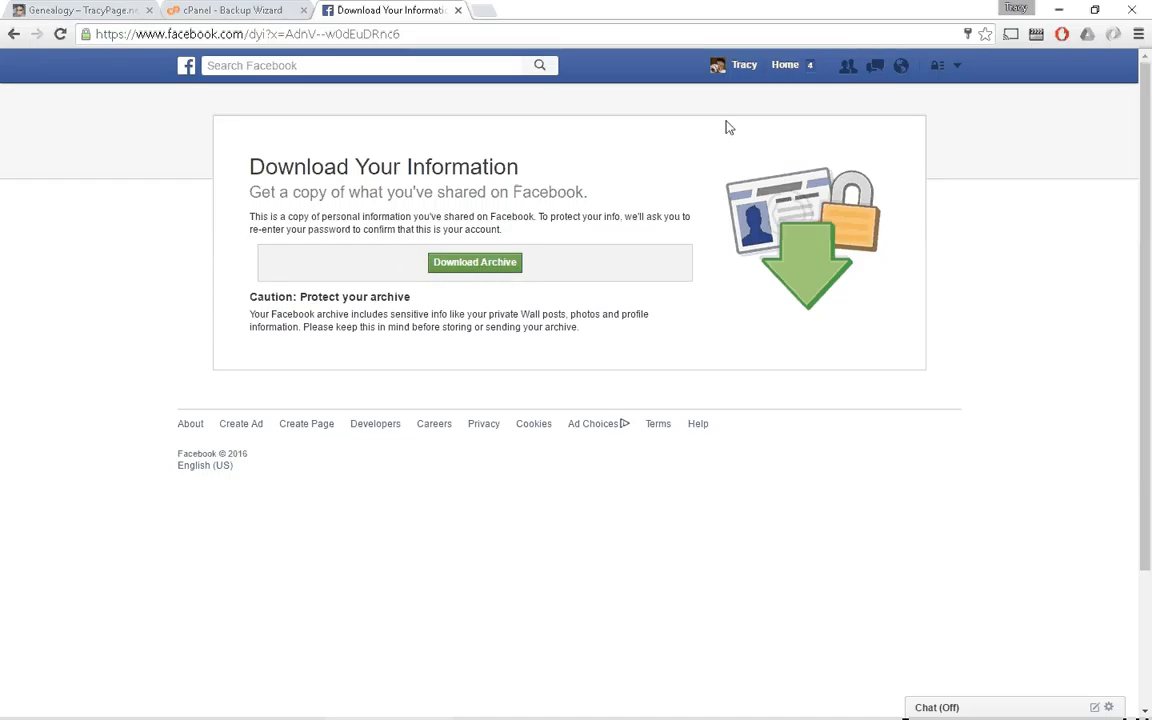
pyautogui.click(1059, 10)
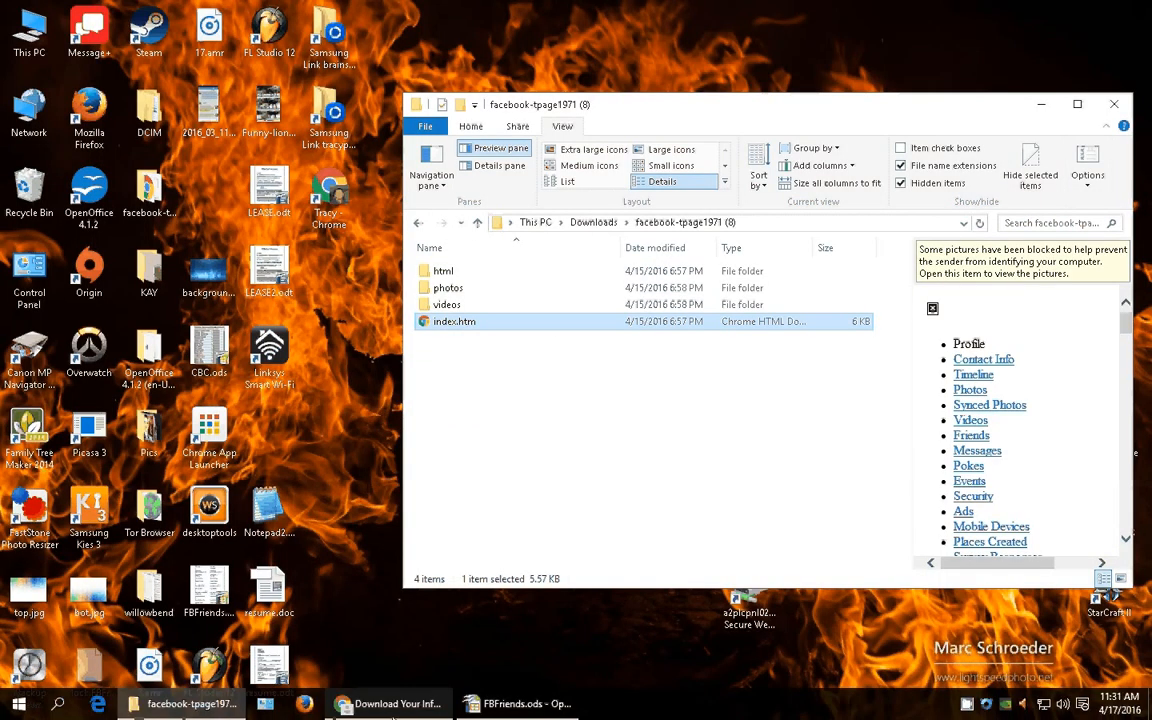
# Go up to the Downloads folder and scroll down to the Facebook archive
pyautogui.click(208, 703)
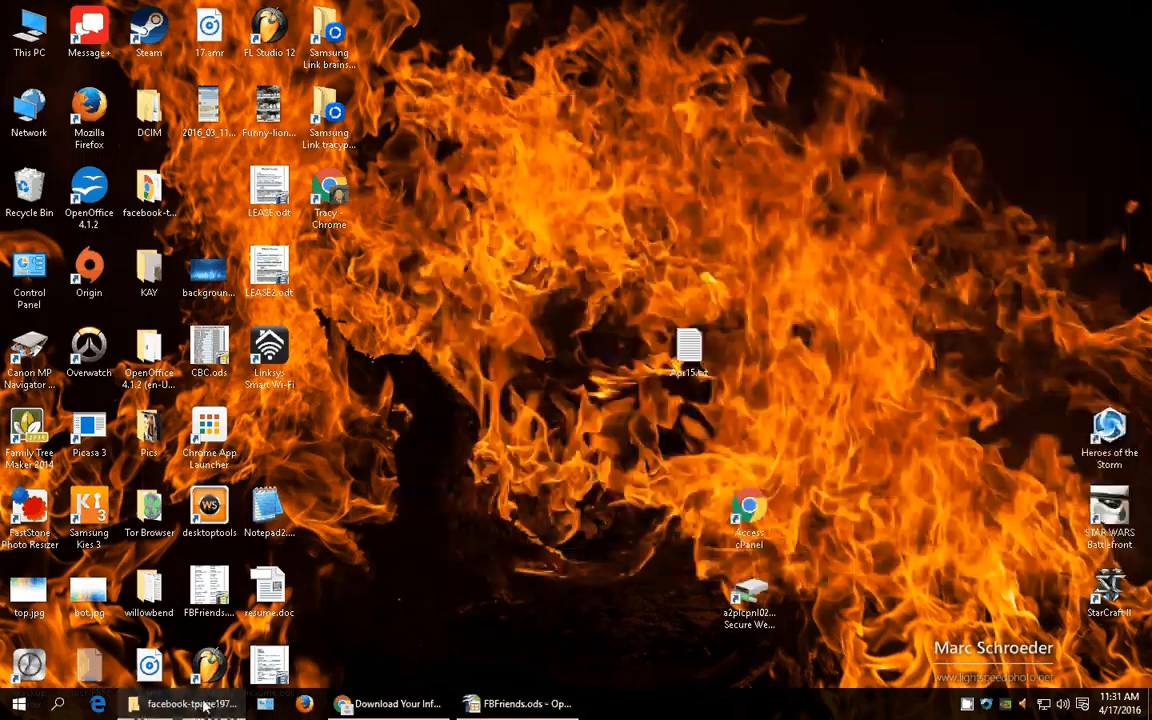
pyautogui.click(206, 703)
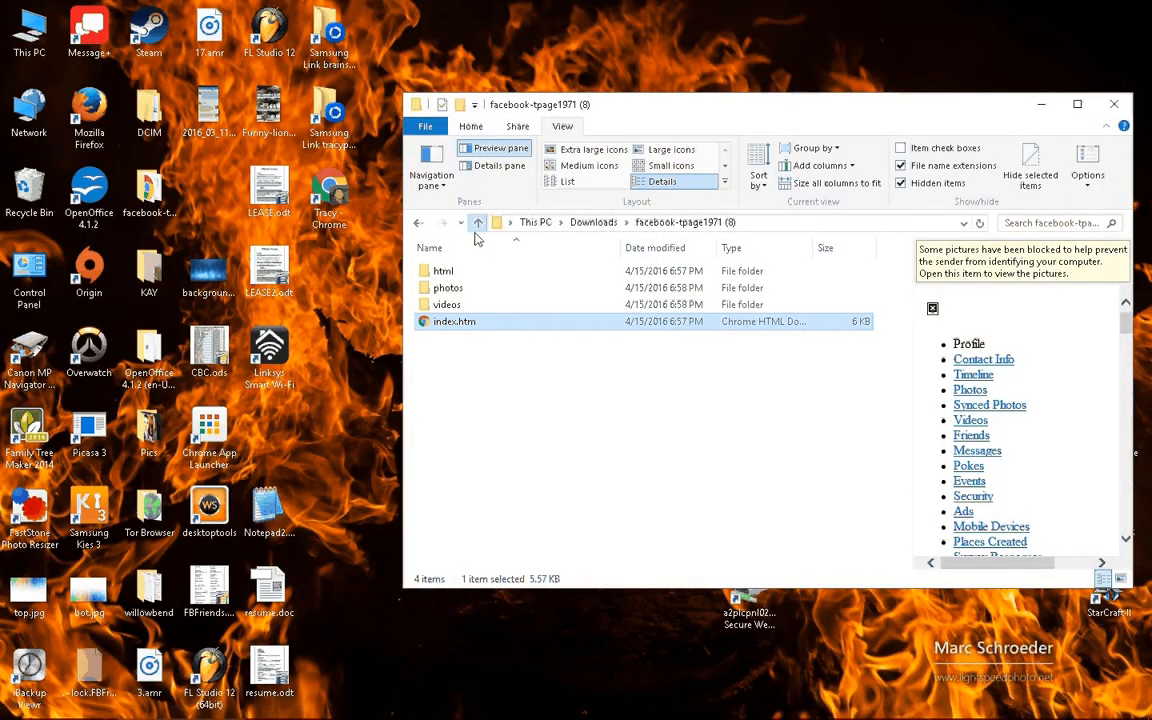
pyautogui.click(477, 224)
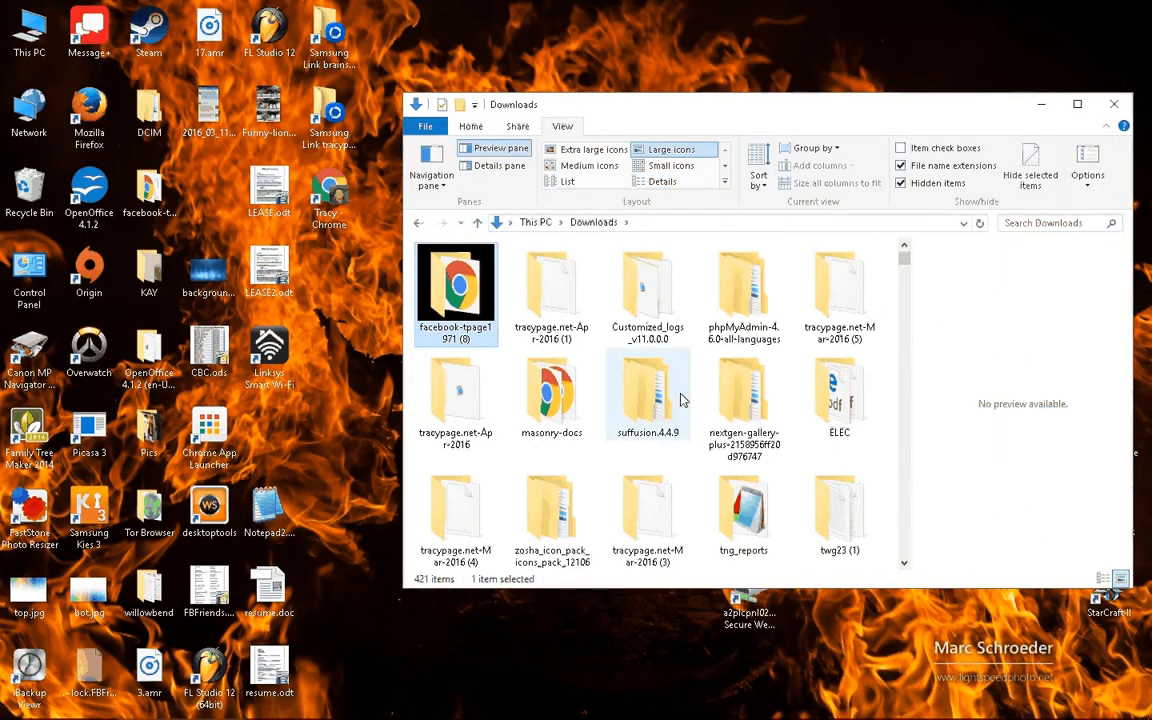
pyautogui.scroll(-2, 680, 400)
pyautogui.scroll(-3, 680, 400)
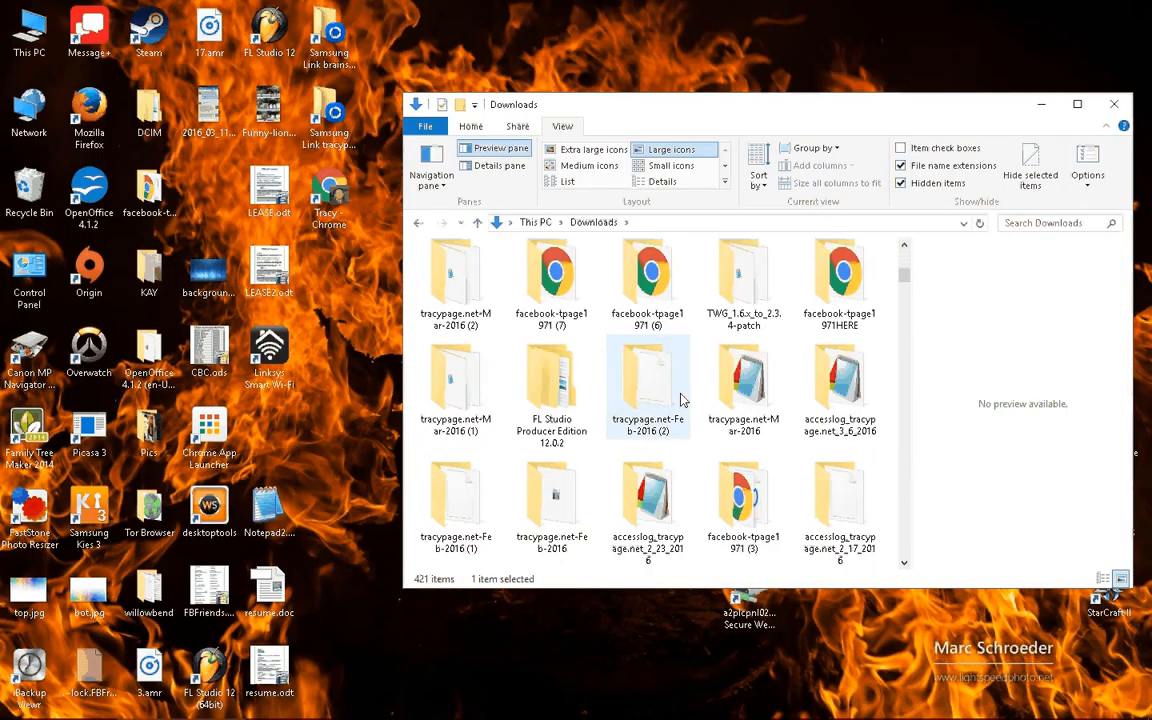
pyautogui.scroll(-3, 680, 400)
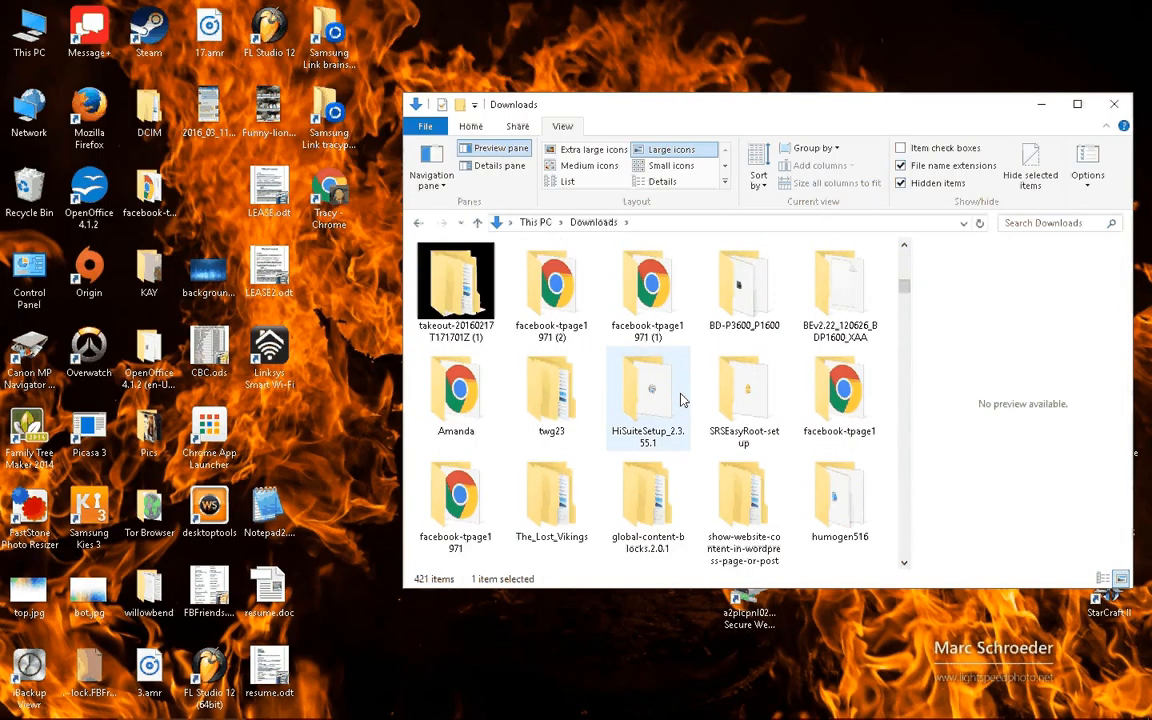
pyautogui.scroll(-4, 680, 400)
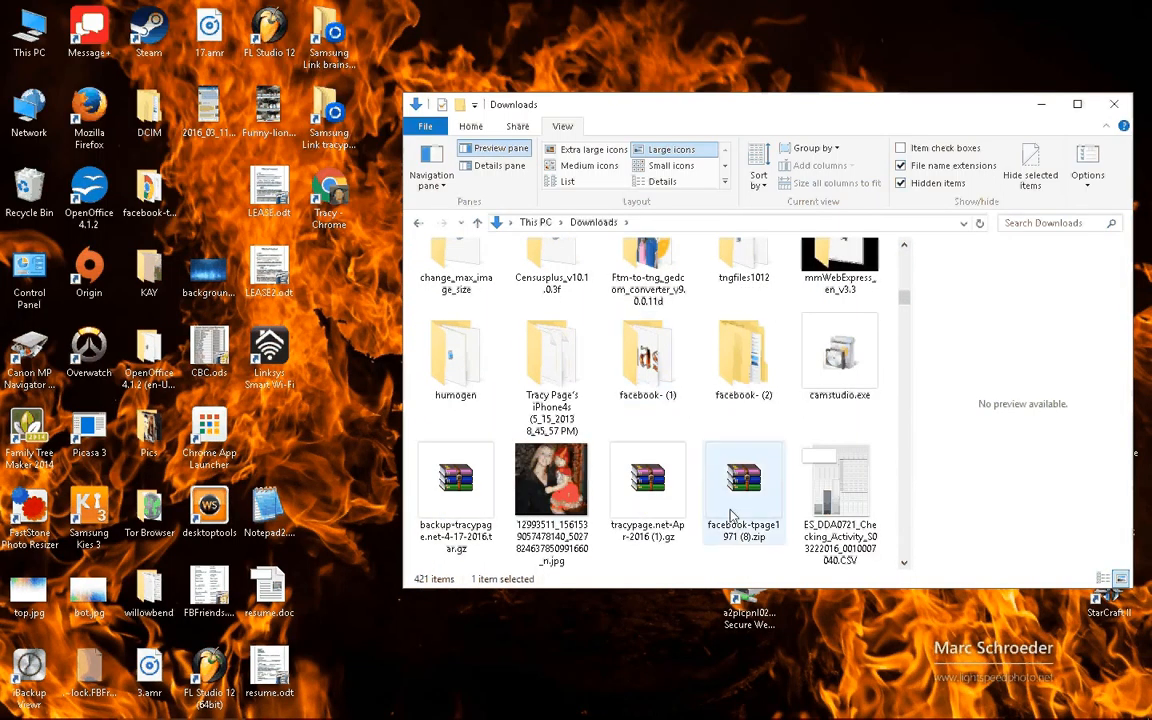
pyautogui.click(731, 515)
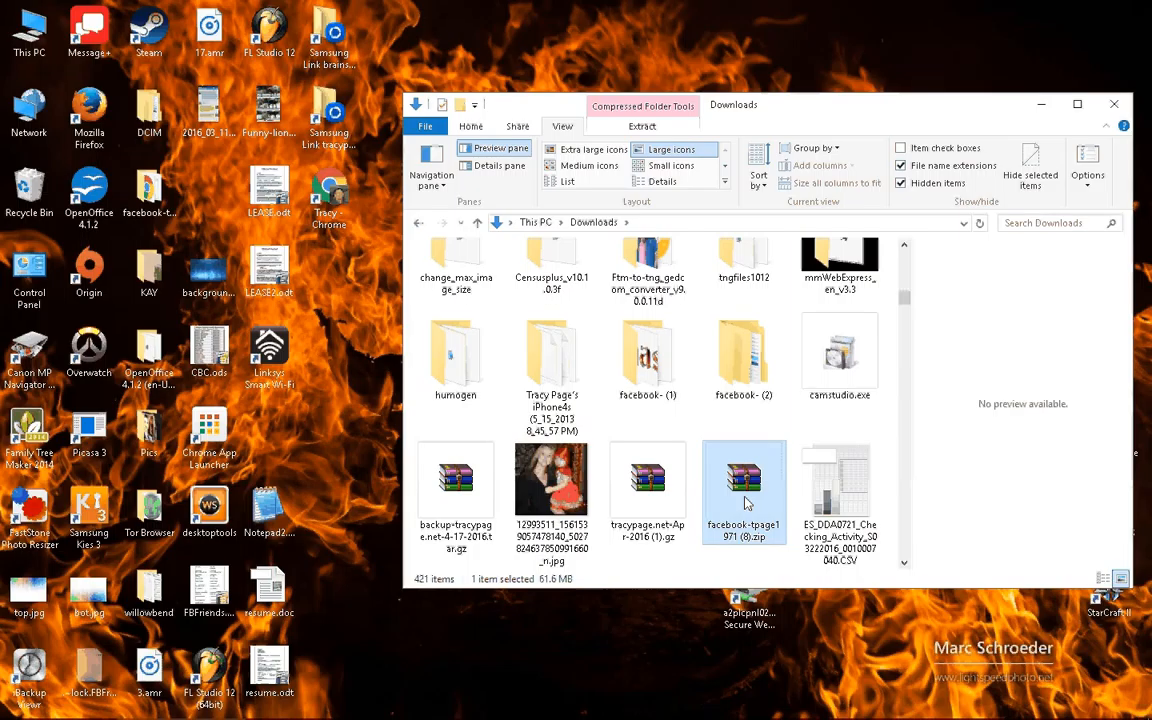
pyautogui.doubleClick(745, 503)
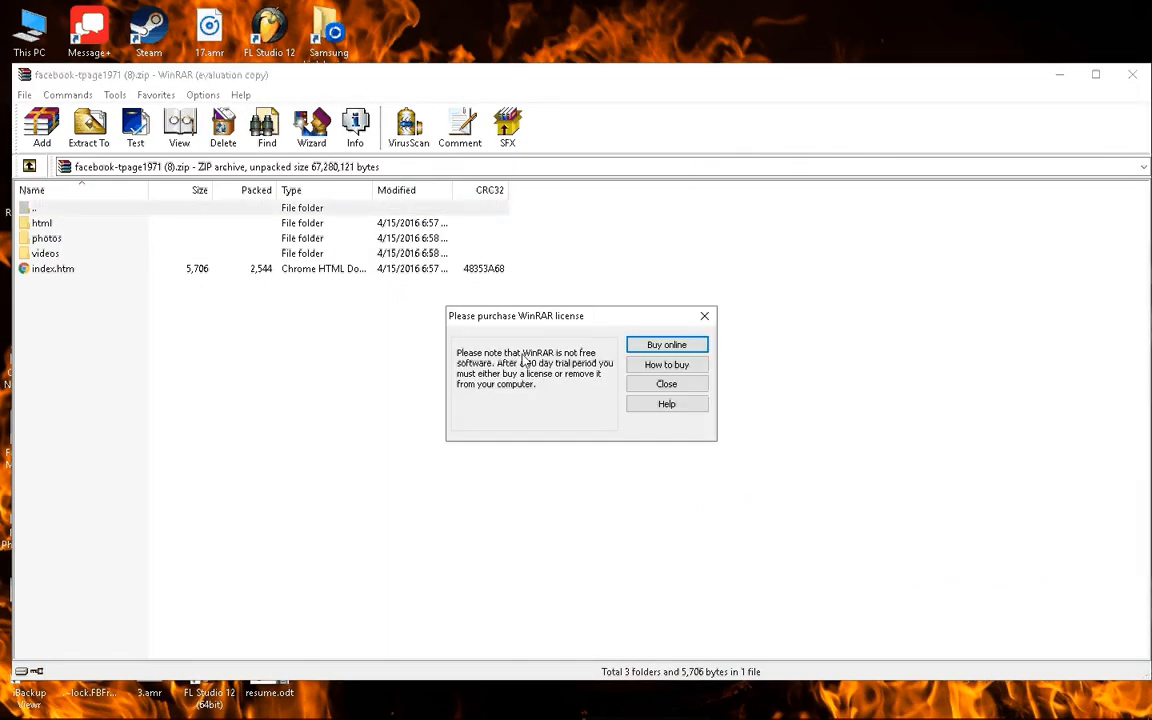
pyautogui.click(704, 316)
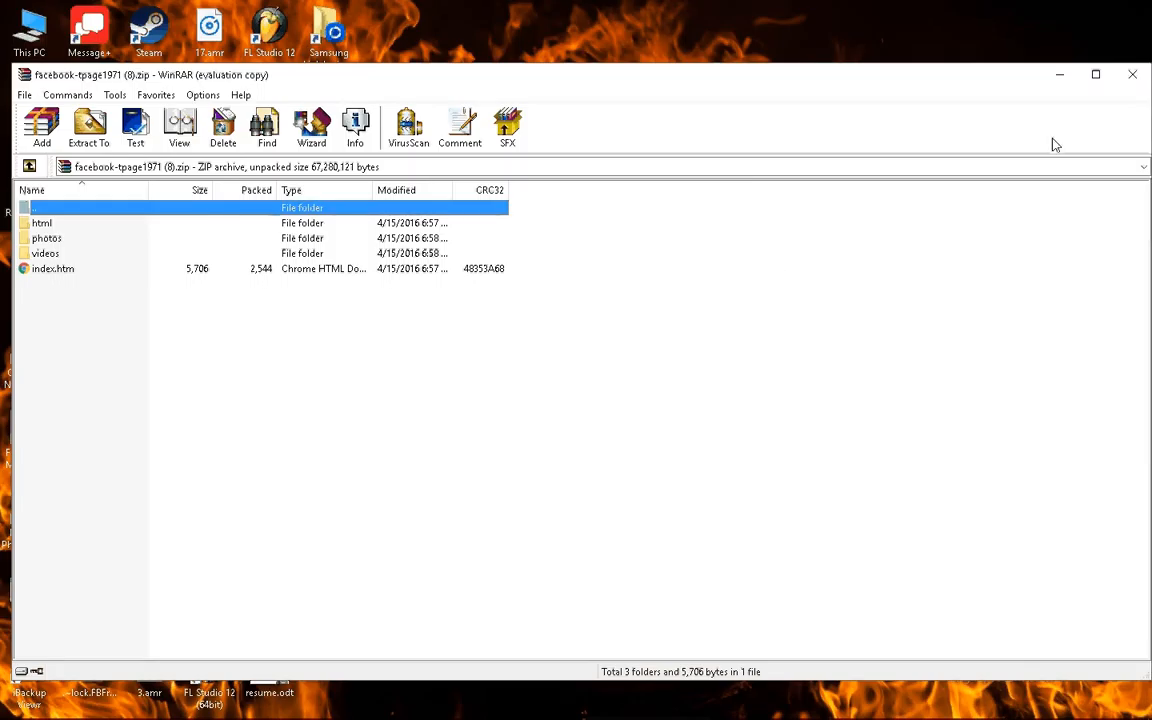
pyautogui.click(1142, 72)
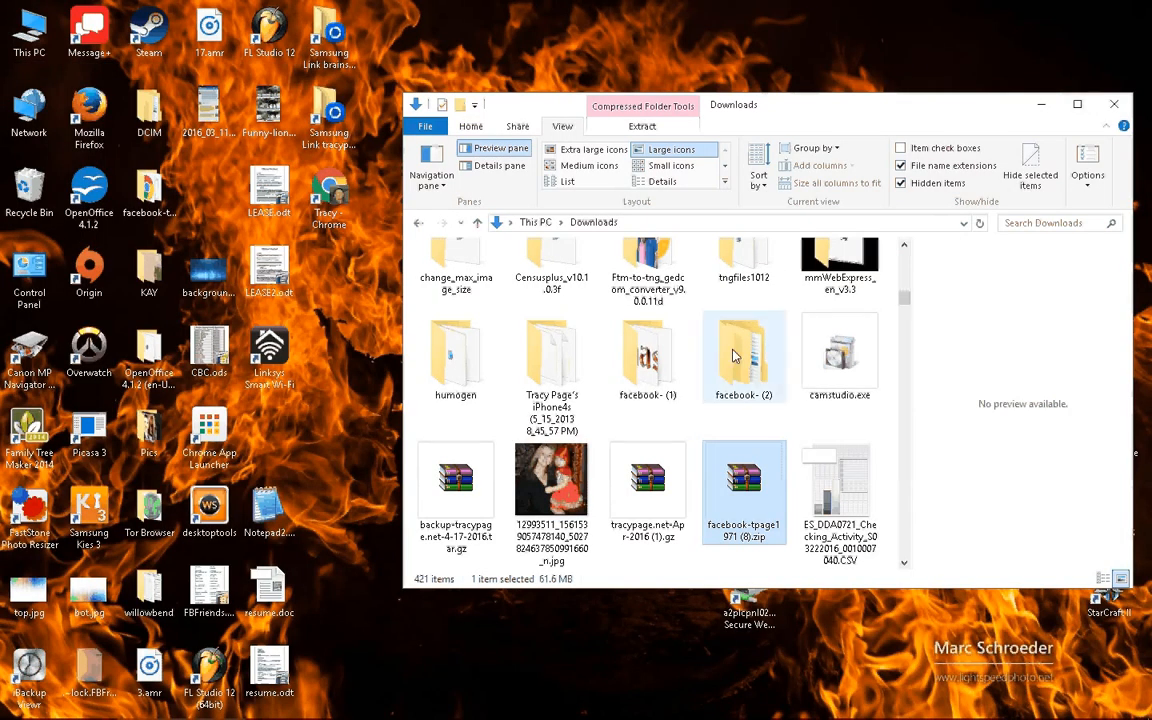
pyautogui.click(440, 222)
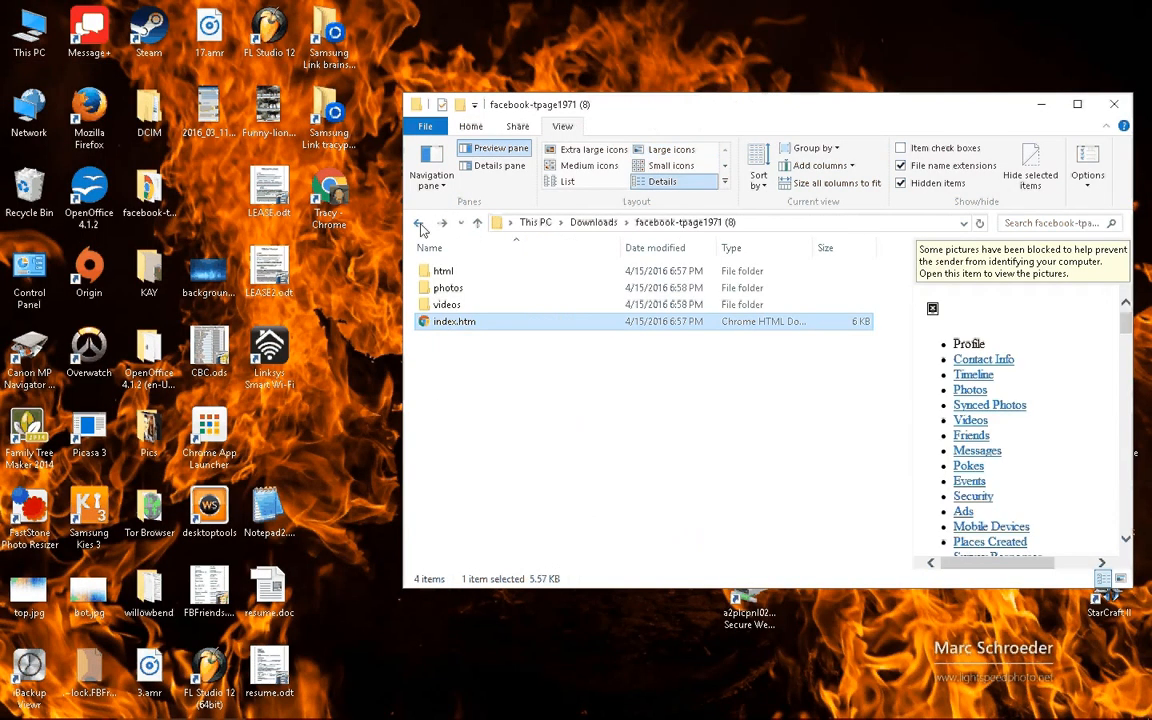
pyautogui.click(810, 507)
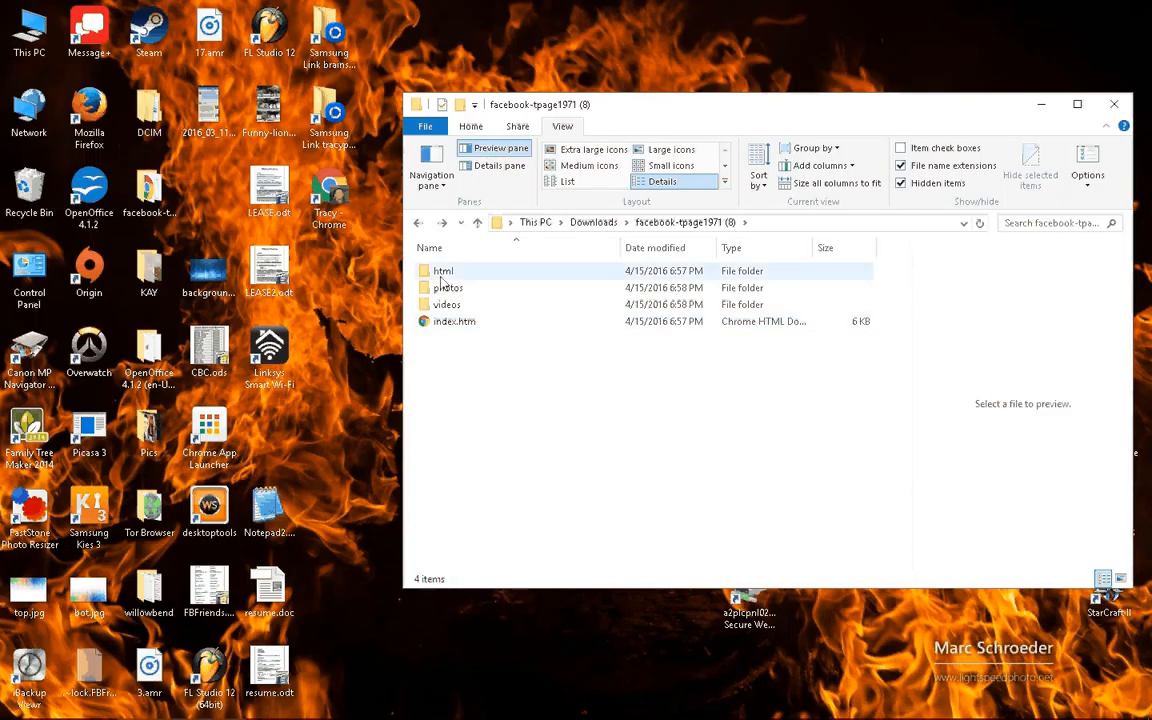
pyautogui.click(444, 331)
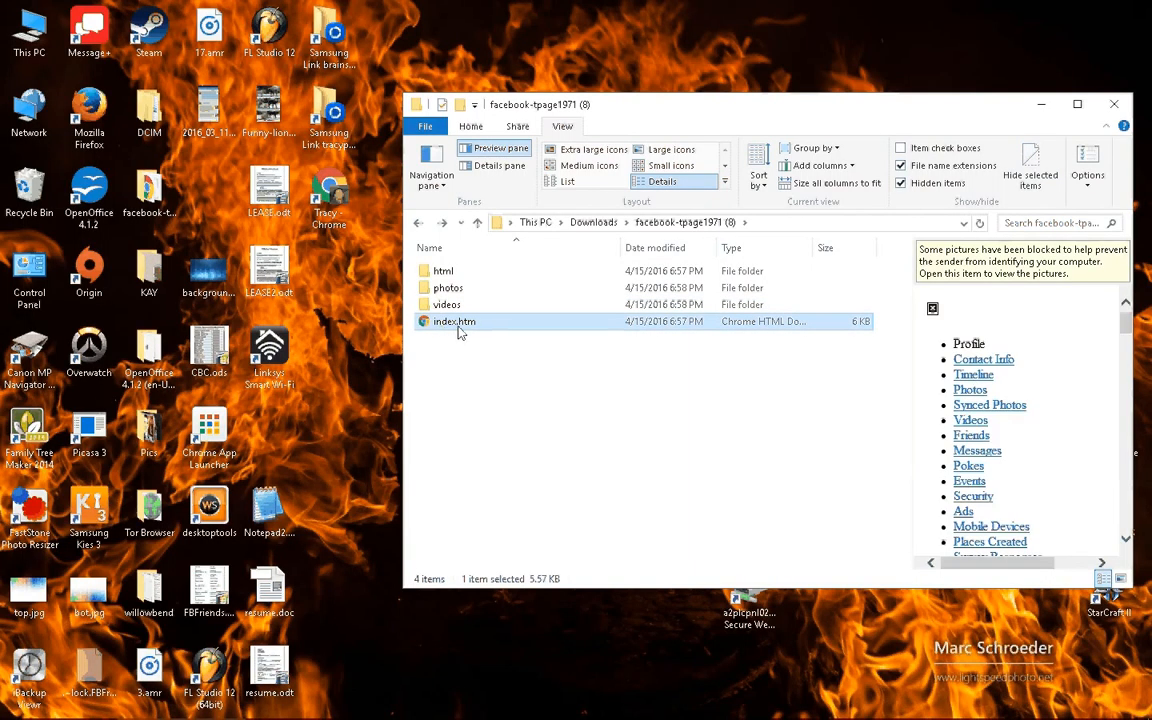
pyautogui.rightClick(457, 326)
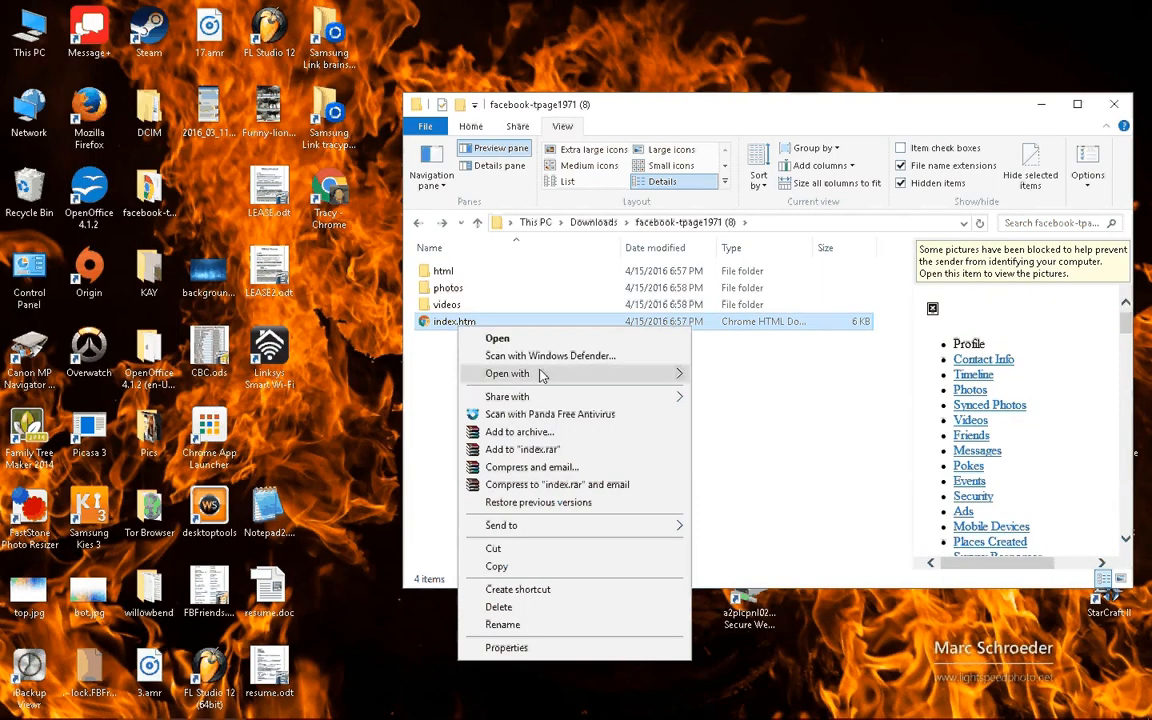
pyautogui.moveTo(541, 374)
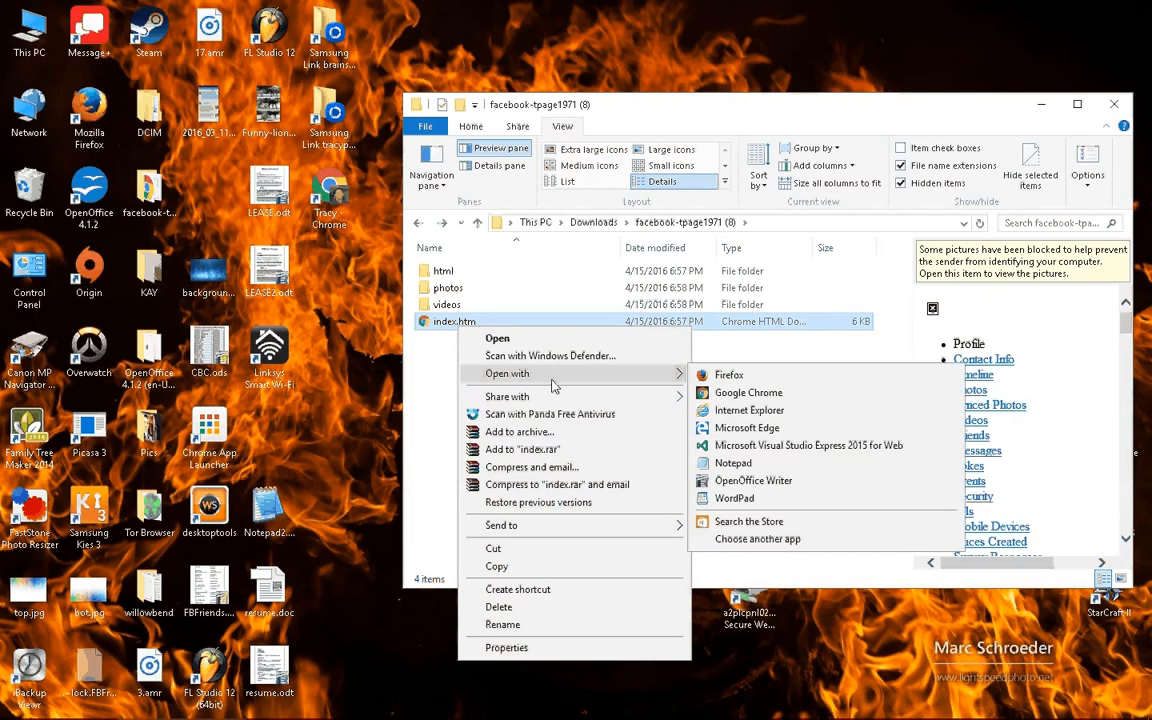
pyautogui.click(755, 398)
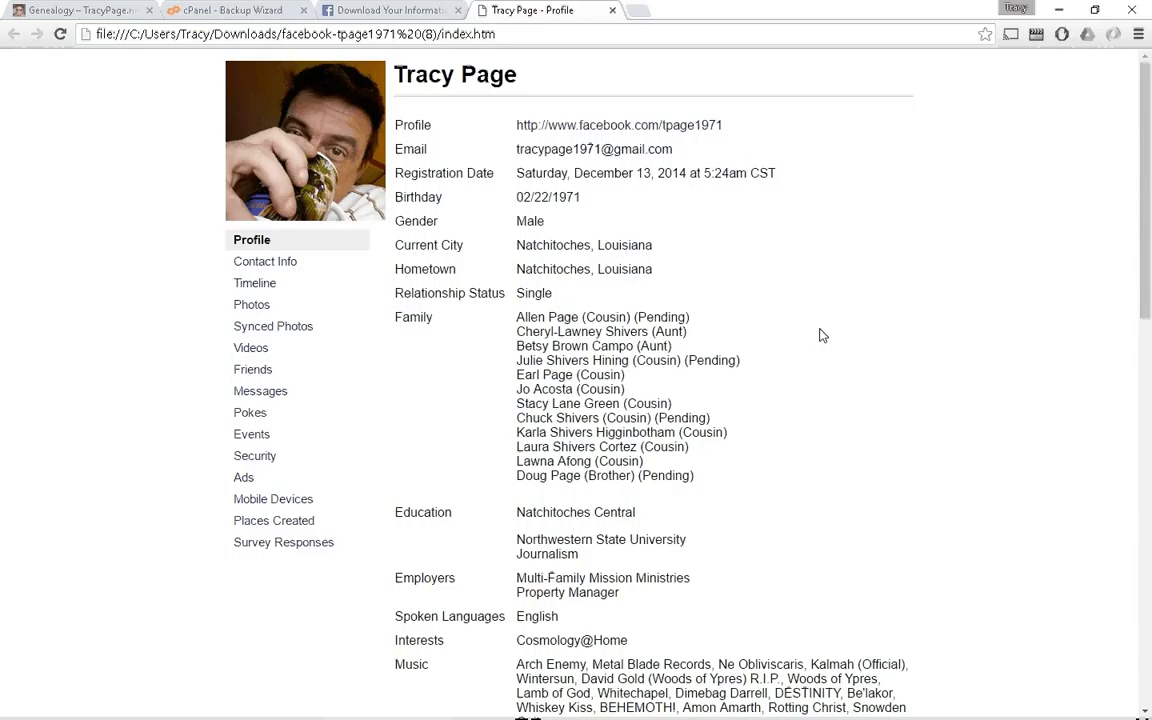
# Load the archive's friends.htm page from the Friends link in the profile sidebar
pyautogui.scroll(-7, 858, 320)
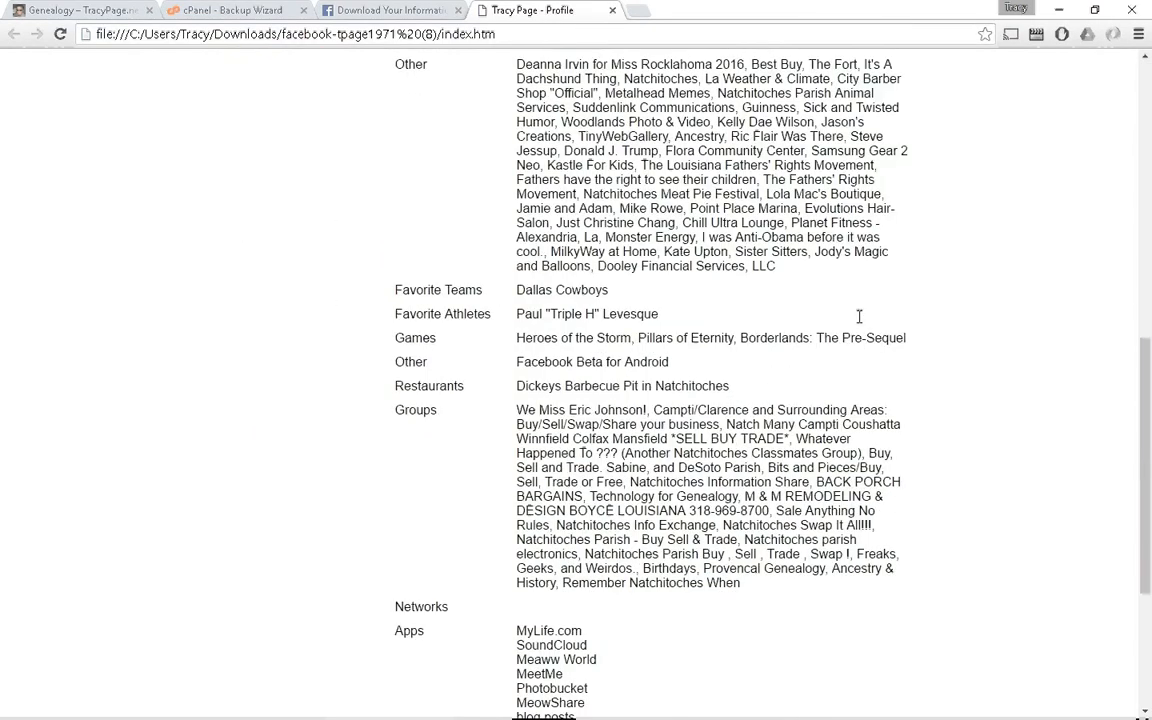
pyautogui.scroll(7, 858, 316)
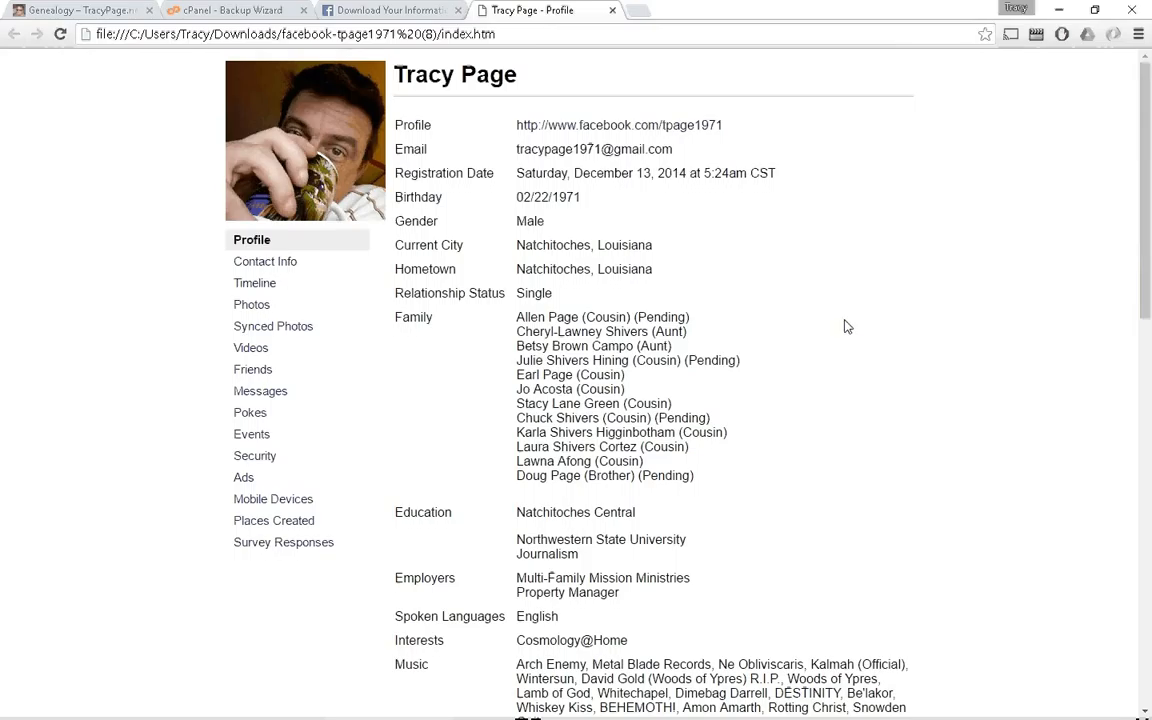
pyautogui.click(255, 372)
pyautogui.scroll(-7, 648, 211)
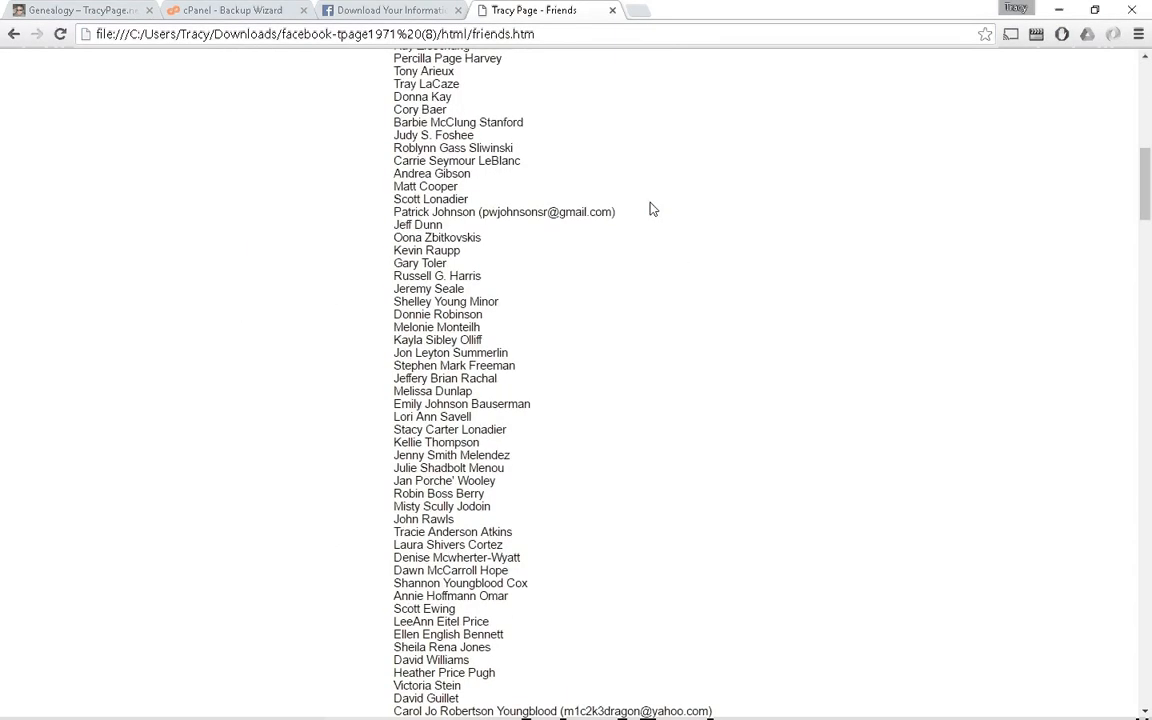
pyautogui.scroll(-2, 652, 212)
pyautogui.scroll(9, 650, 216)
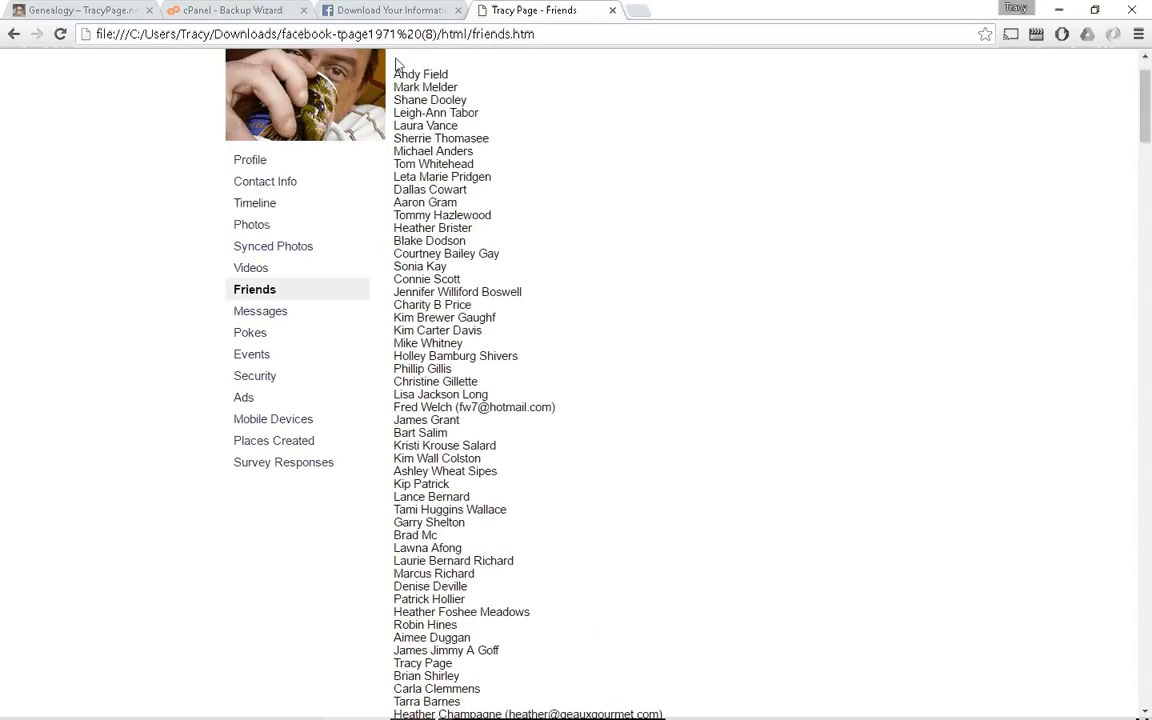
# Copy every friend name above Sent Friend Requests, then minimize Chrome
pyautogui.moveTo(395, 73); pyautogui.dragTo(471, 591)
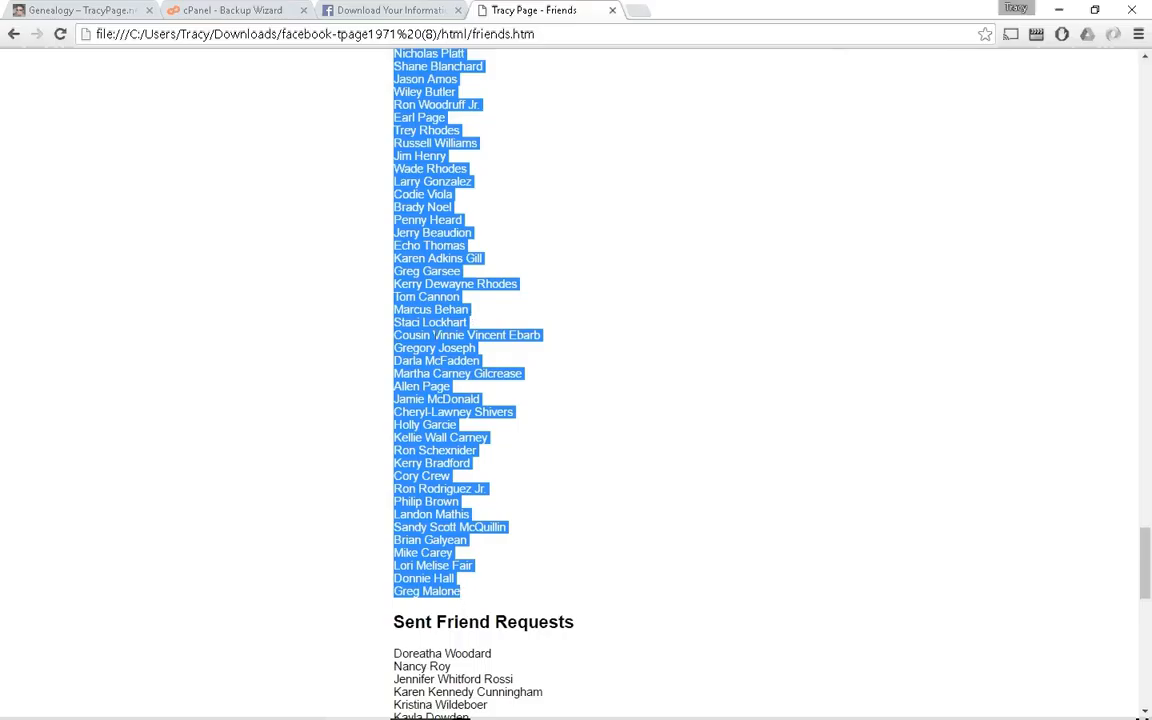
pyautogui.rightClick(432, 333)
pyautogui.click(450, 343)
pyautogui.click(1060, 9)
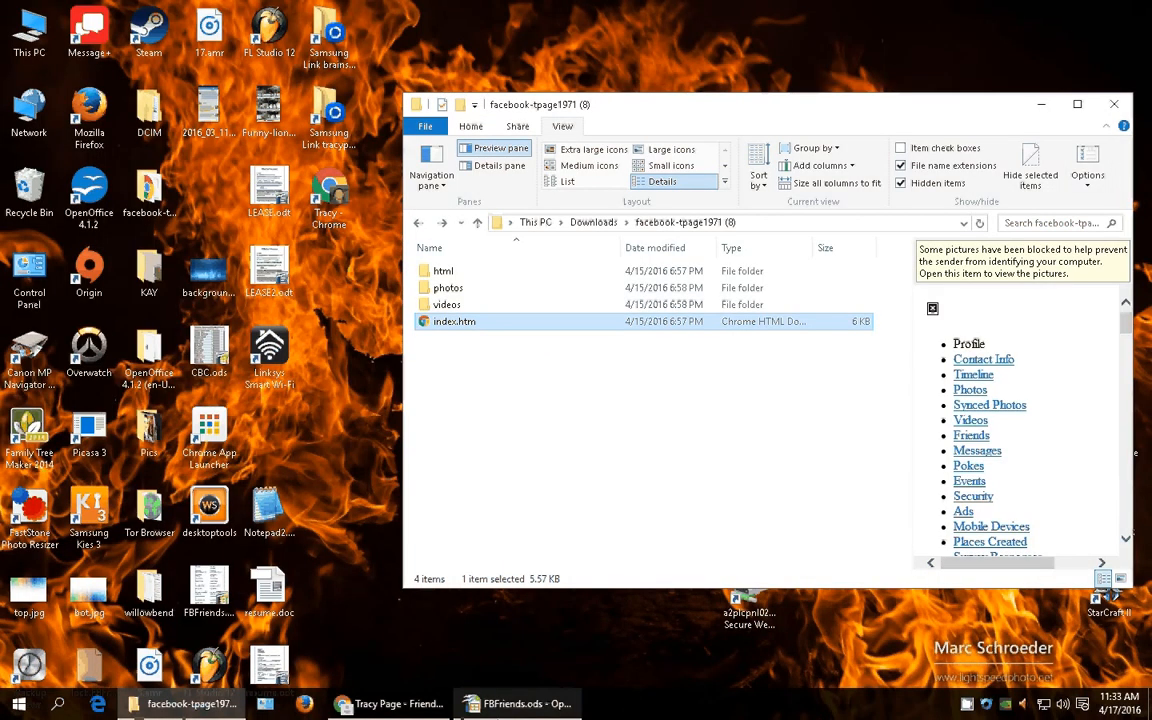
# Bring FBFriends.ods forward and widen column C slightly
pyautogui.click(521, 703)
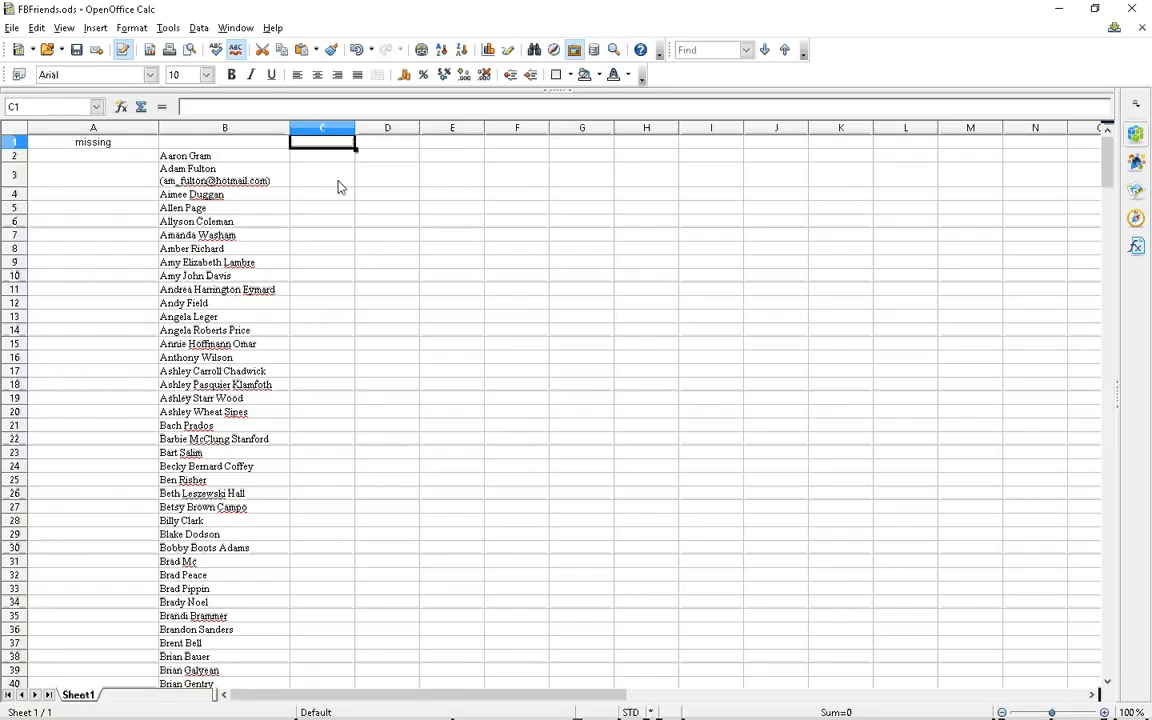
pyautogui.moveTo(355, 127); pyautogui.dragTo(372, 122)
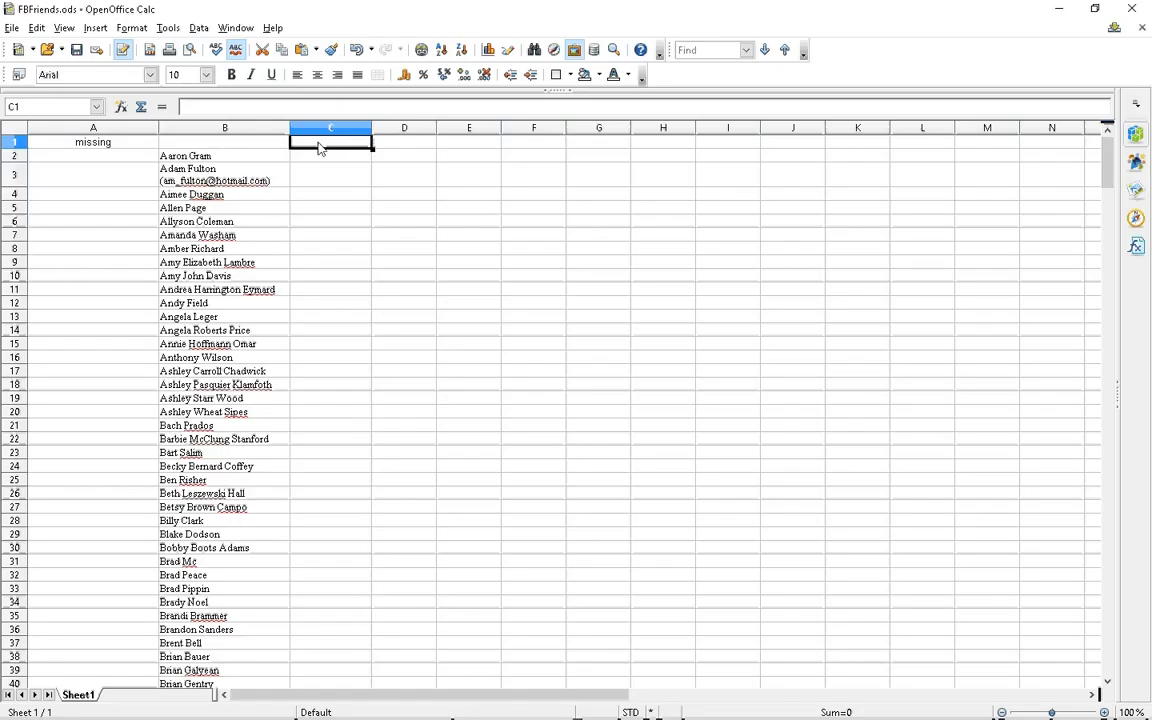
pyautogui.write('04/17')
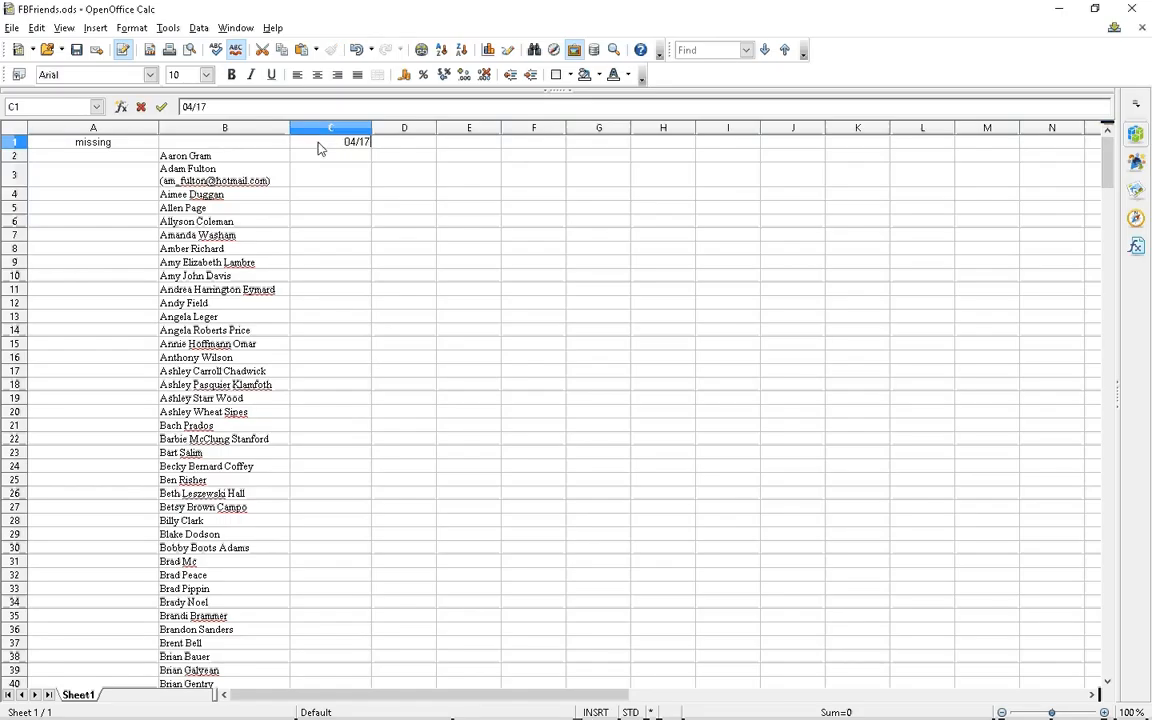
pyautogui.write('/2016')
pyautogui.press('BackSpace')
pyautogui.press('BackSpace')
pyautogui.press('BackSpace')
pyautogui.press('BackSpace')
pyautogui.press('BackSpace')
pyautogui.press('BackSpace')
pyautogui.press('BackSpace')
pyautogui.press('BackSpace')
# Paste the copied friend names into column C starting at C2
pyautogui.click(306, 158)
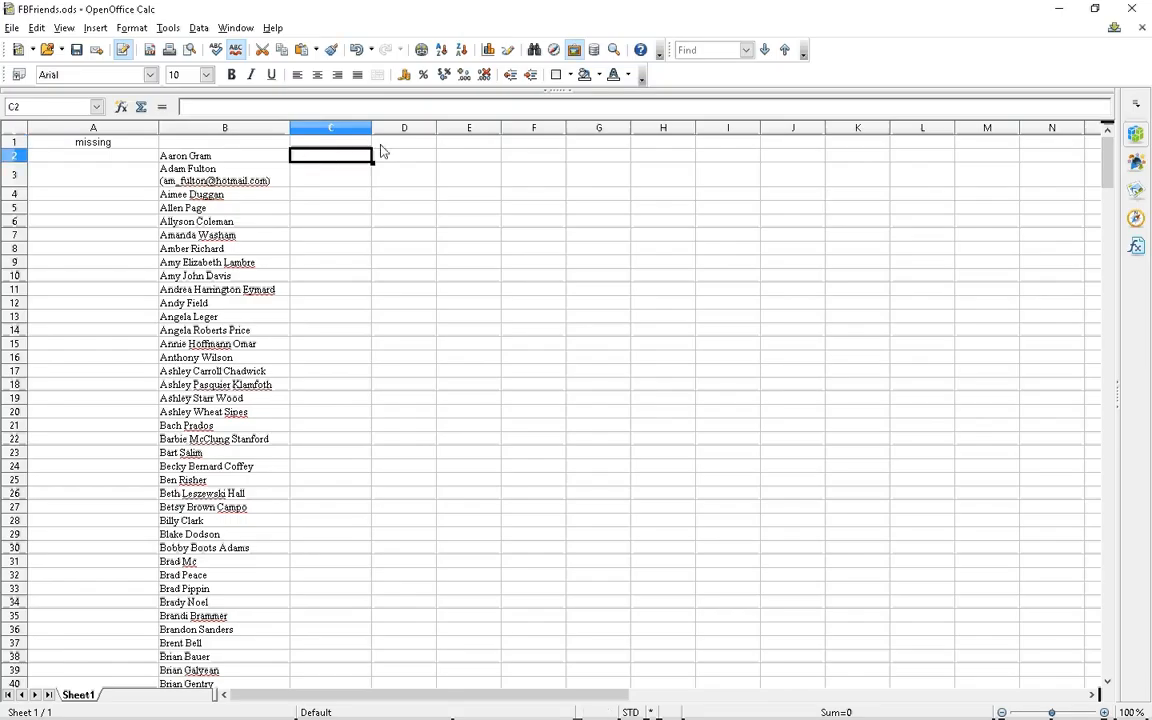
pyautogui.rightClick(306, 160)
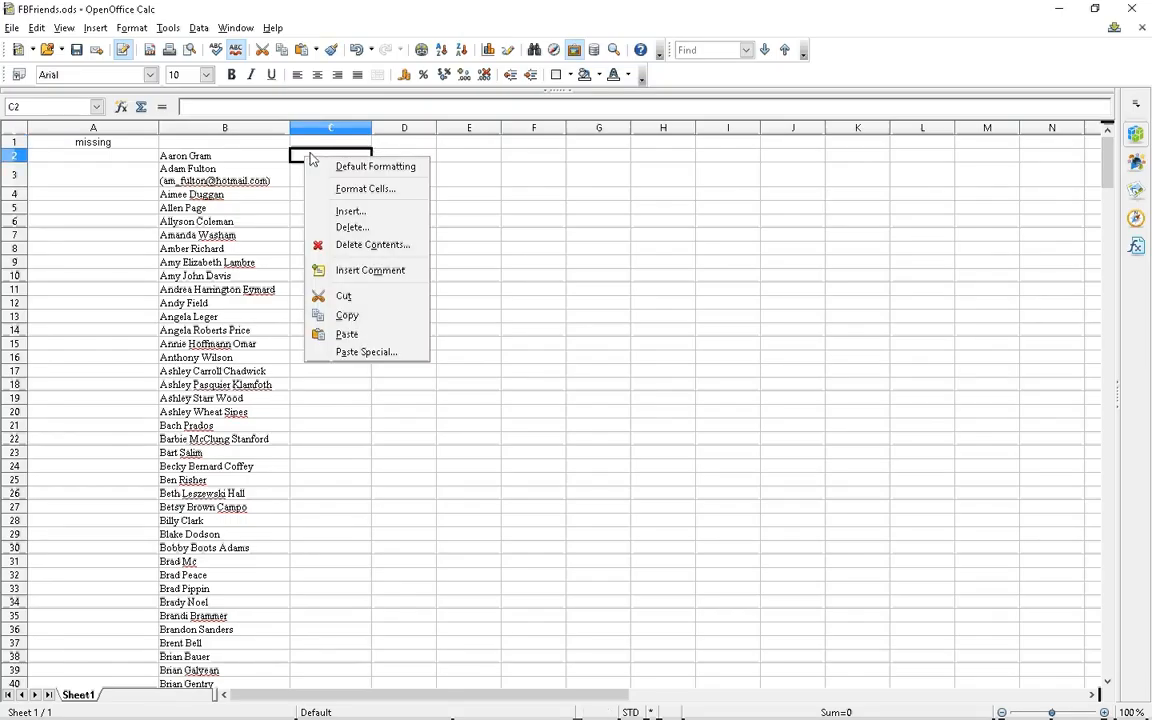
pyautogui.click(370, 335)
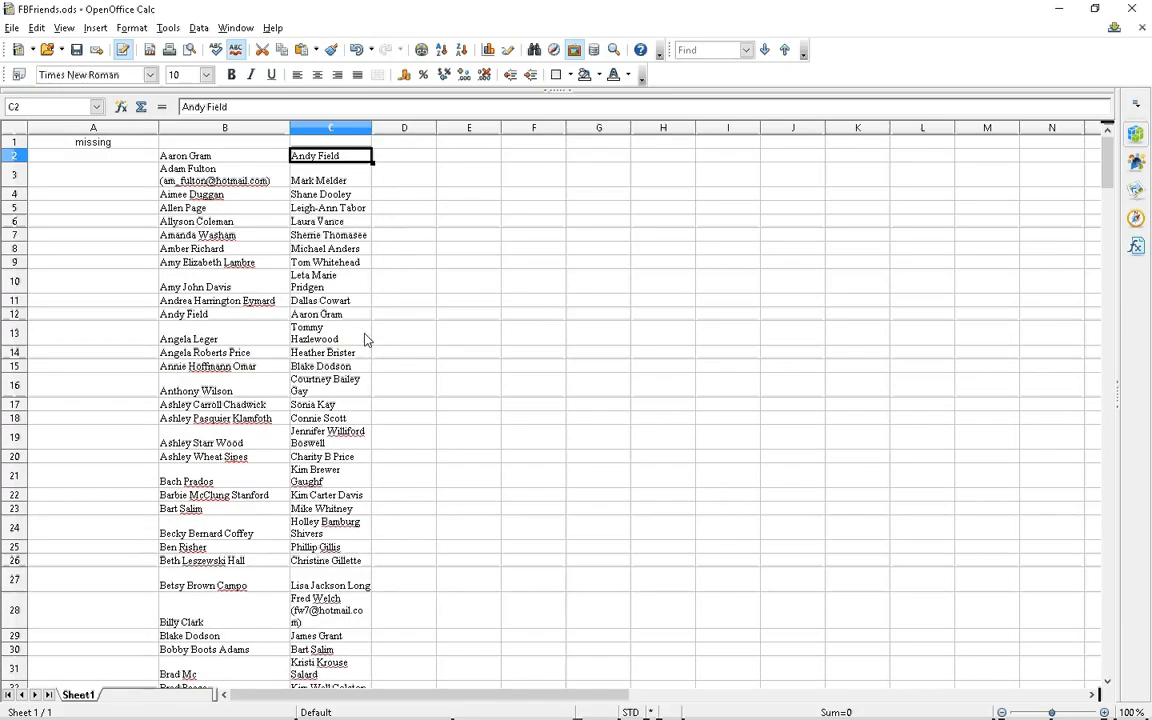
# Sort column C ascending using Current selection only, leaving column B untouched
pyautogui.click(332, 130)
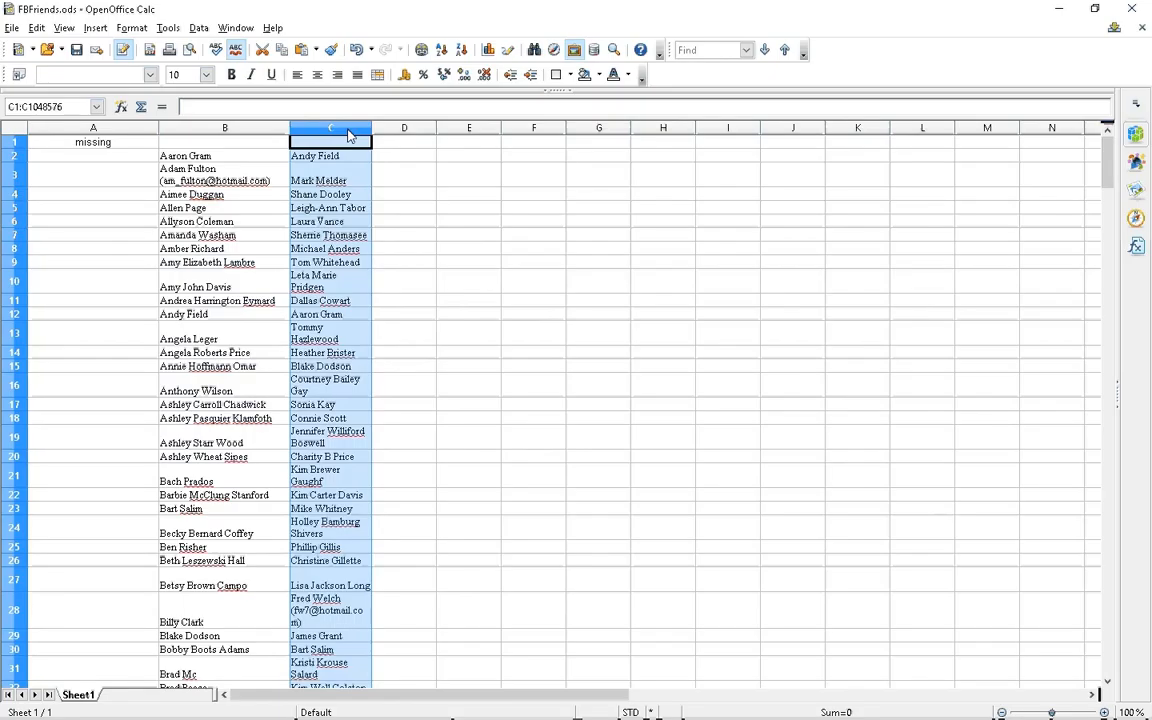
pyautogui.click(470, 238)
pyautogui.click(335, 131)
pyautogui.click(442, 54)
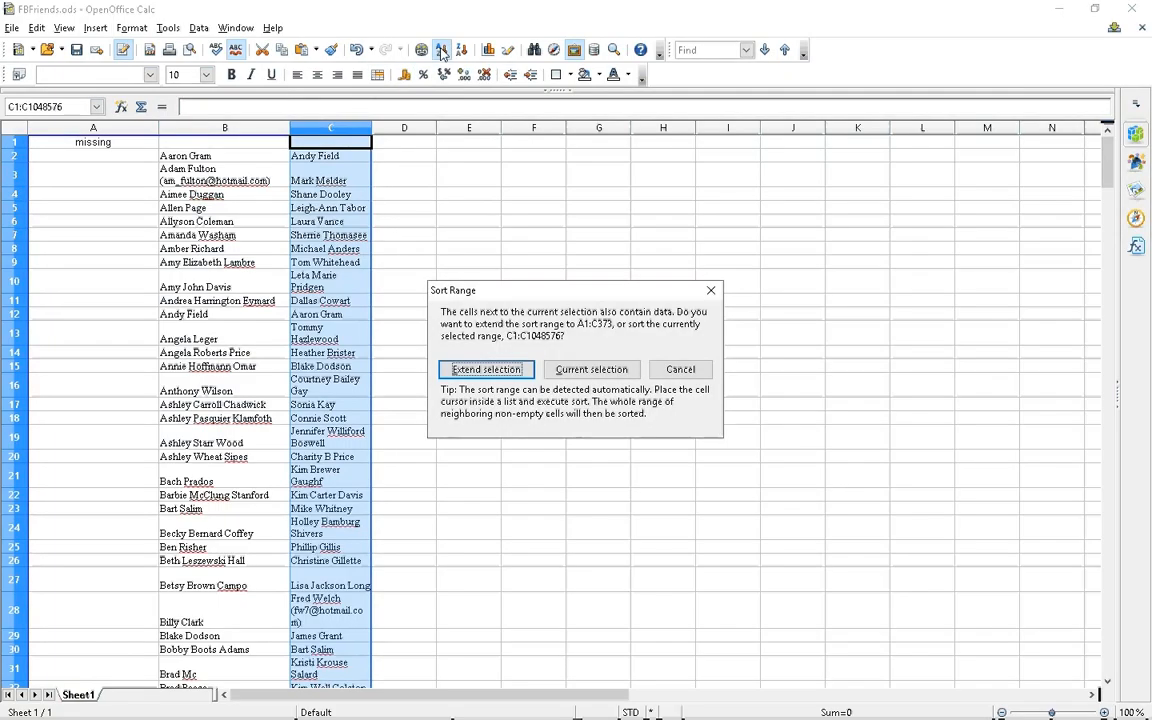
pyautogui.click(591, 371)
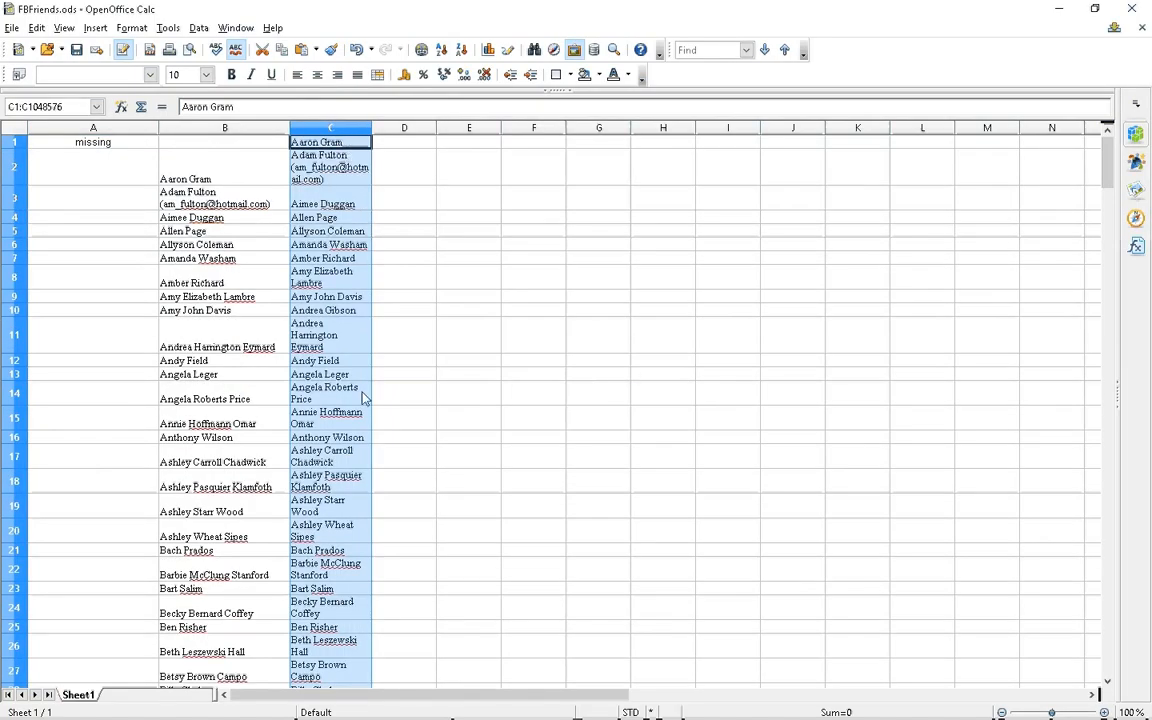
pyautogui.click(360, 144)
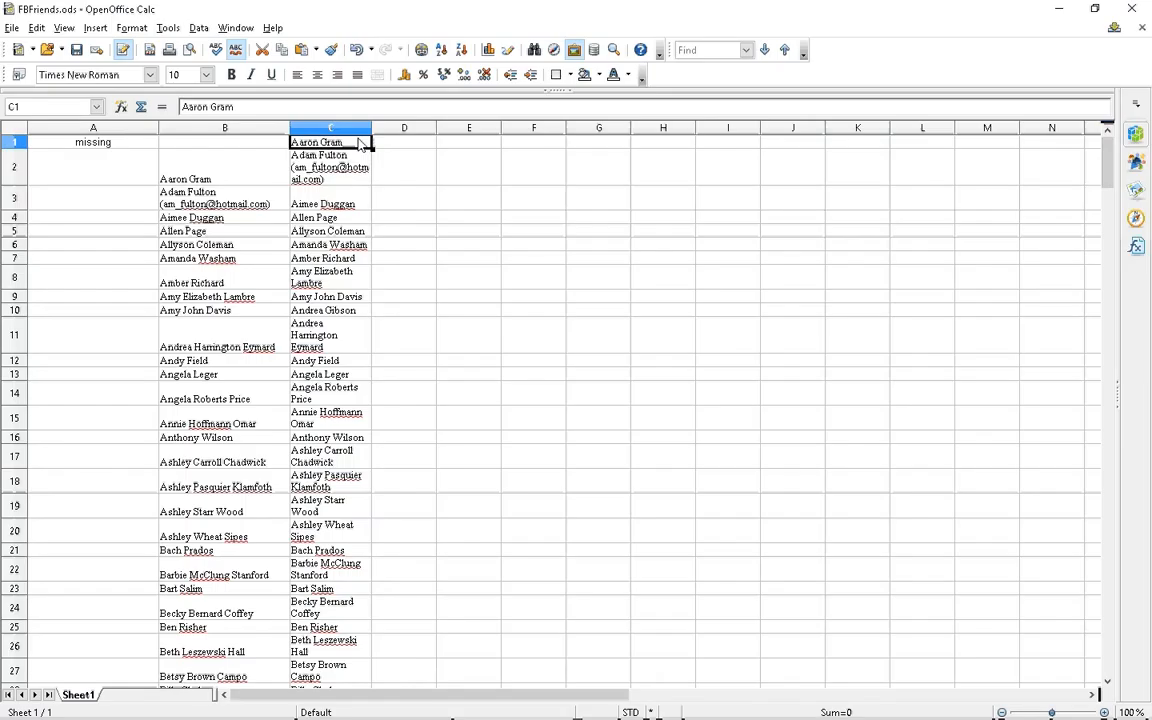
# Insert a blank cell at C1, shifting column C's names down one row
pyautogui.click(94, 28)
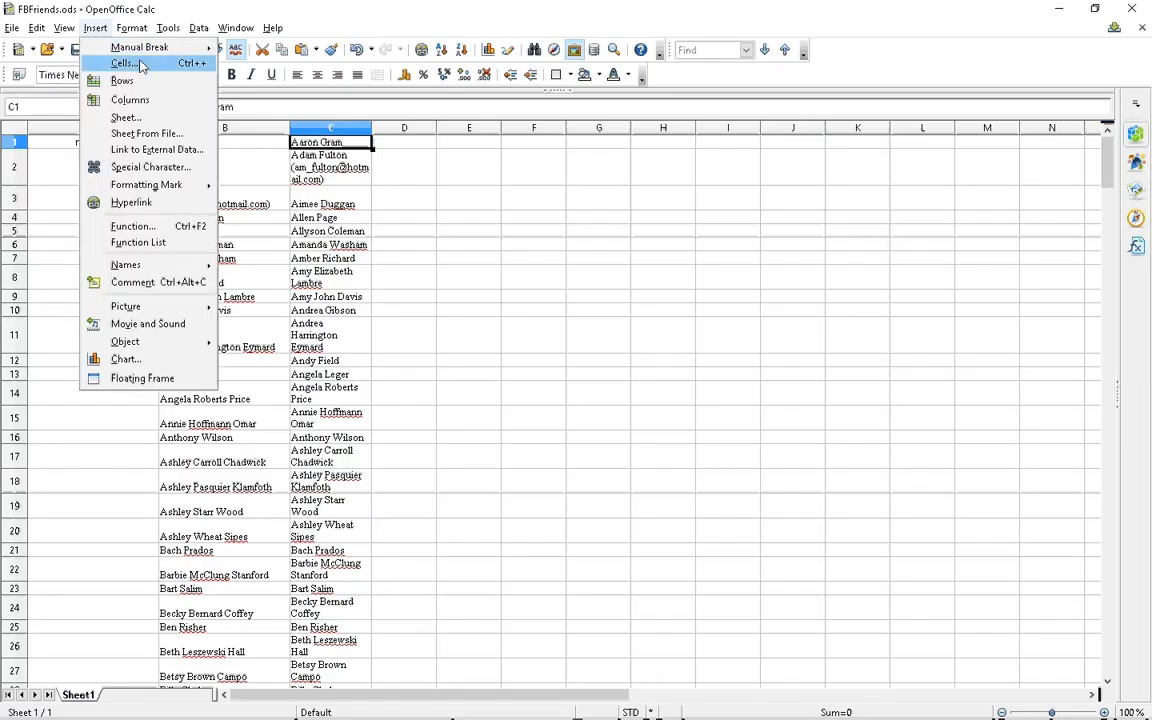
pyautogui.click(125, 63)
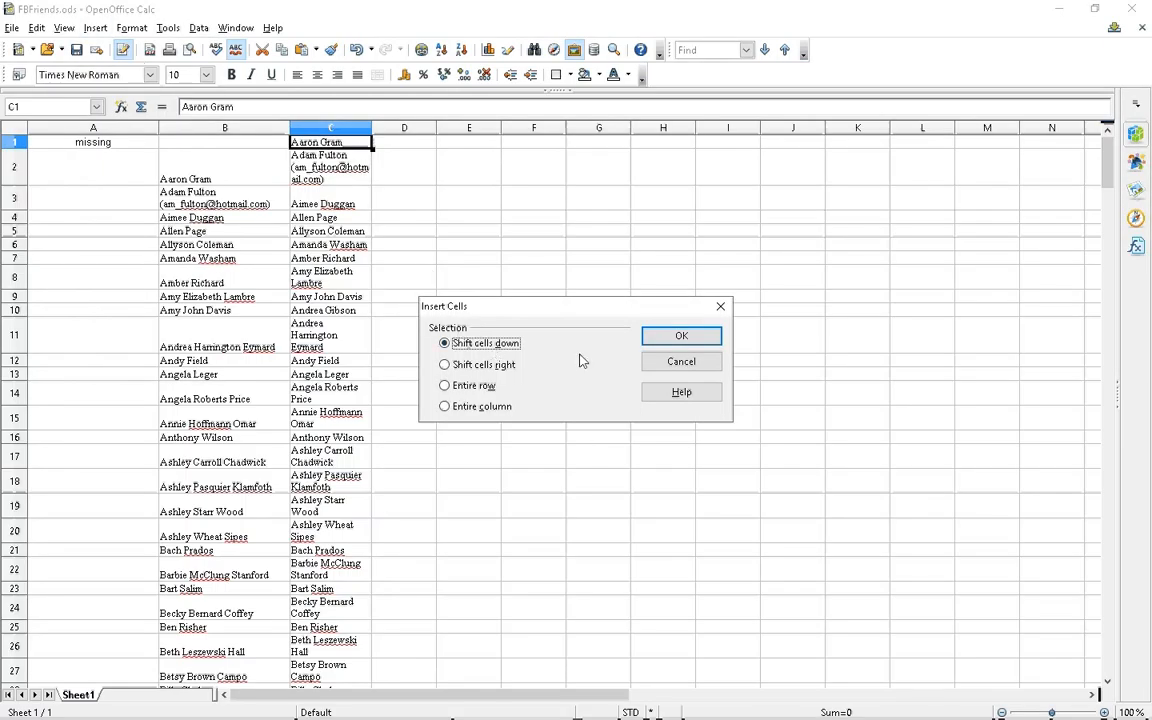
pyautogui.click(703, 340)
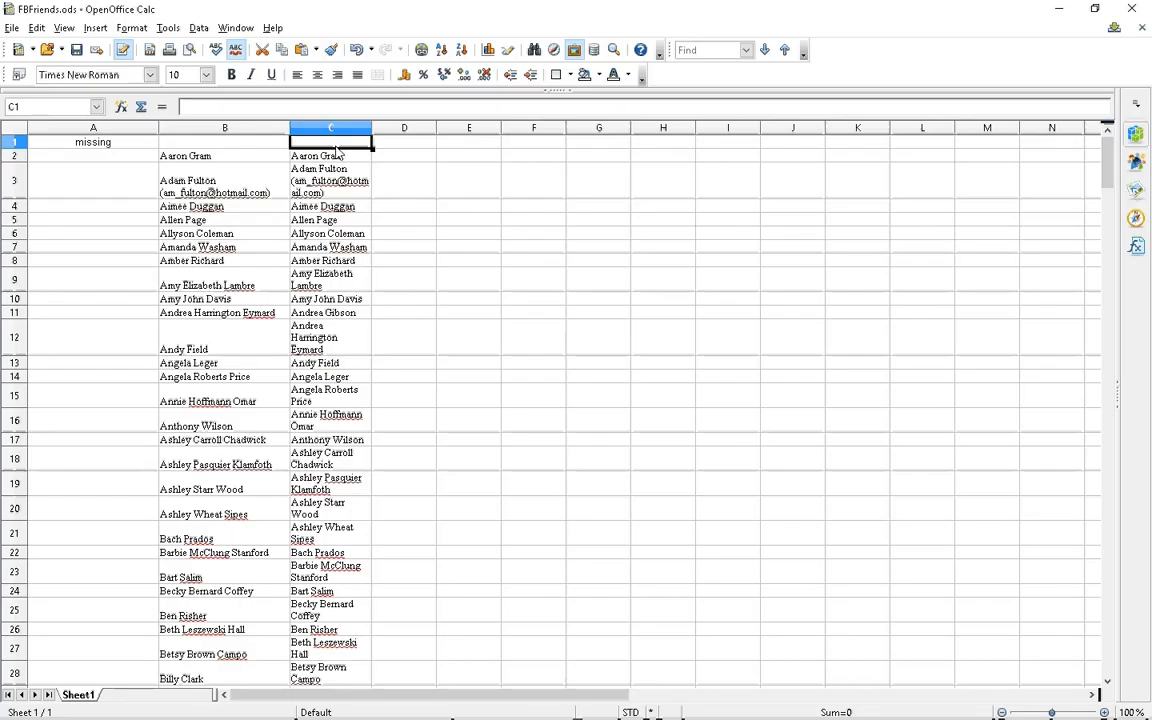
# Enter the date 04/17/2016 in C1 and centre it
pyautogui.write('04/17/')
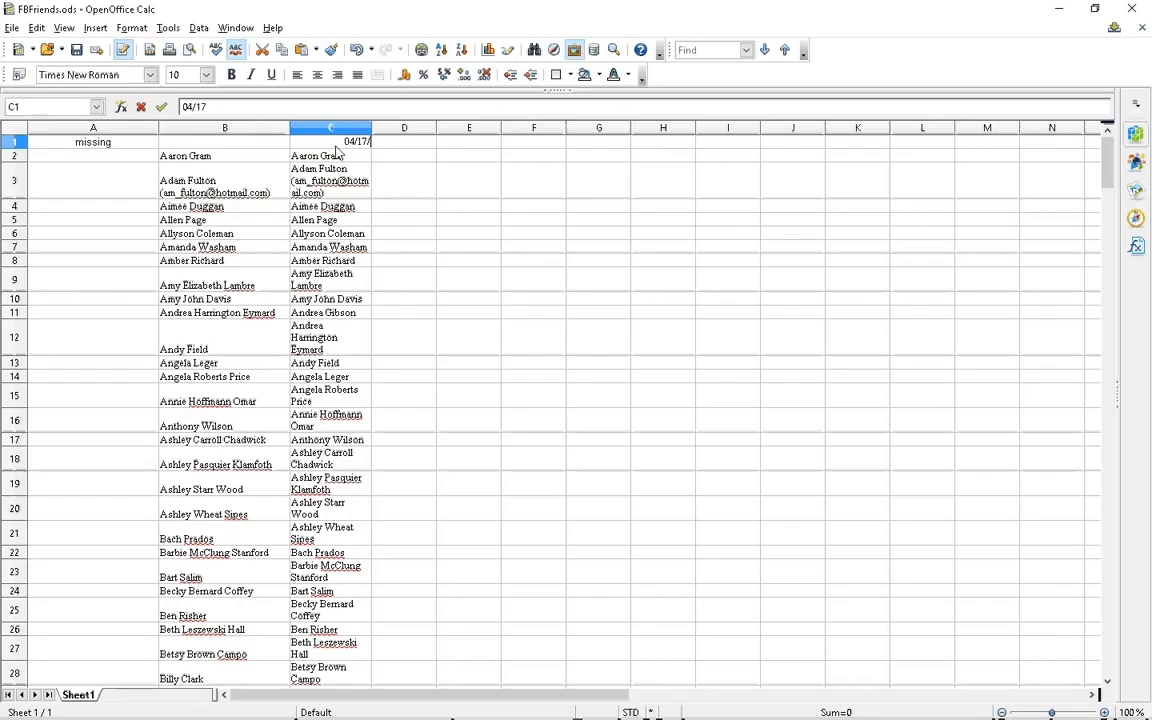
pyautogui.write('2016')
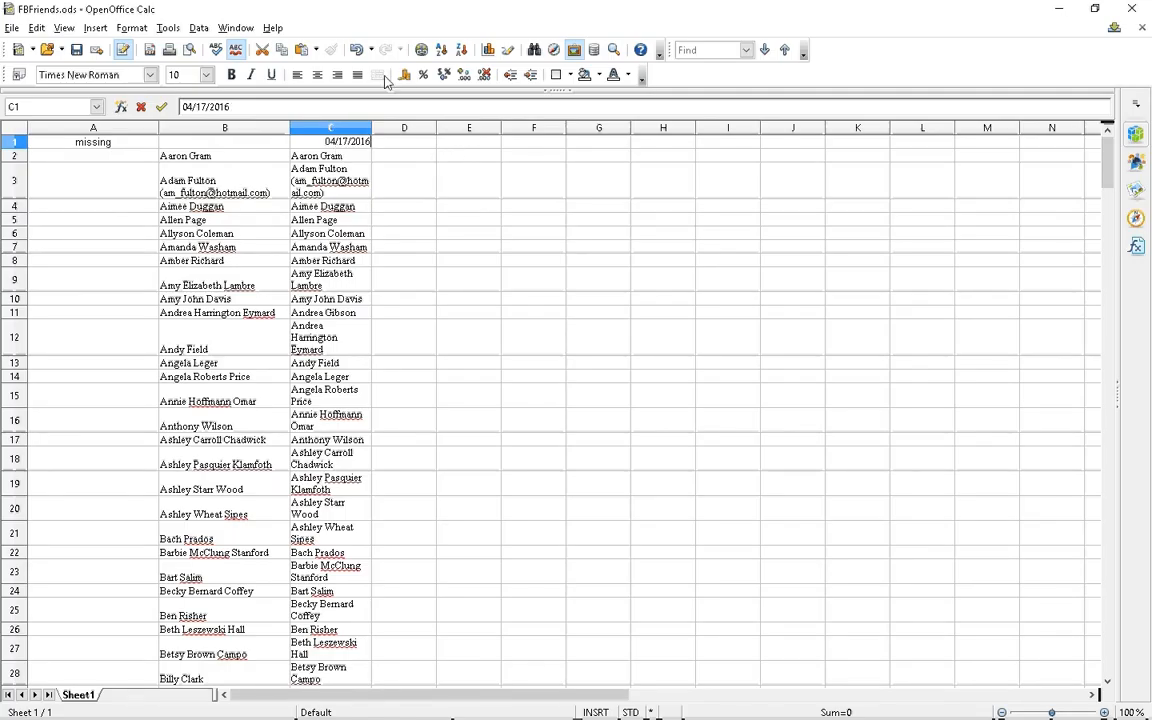
pyautogui.click(318, 78)
pyautogui.click(399, 160)
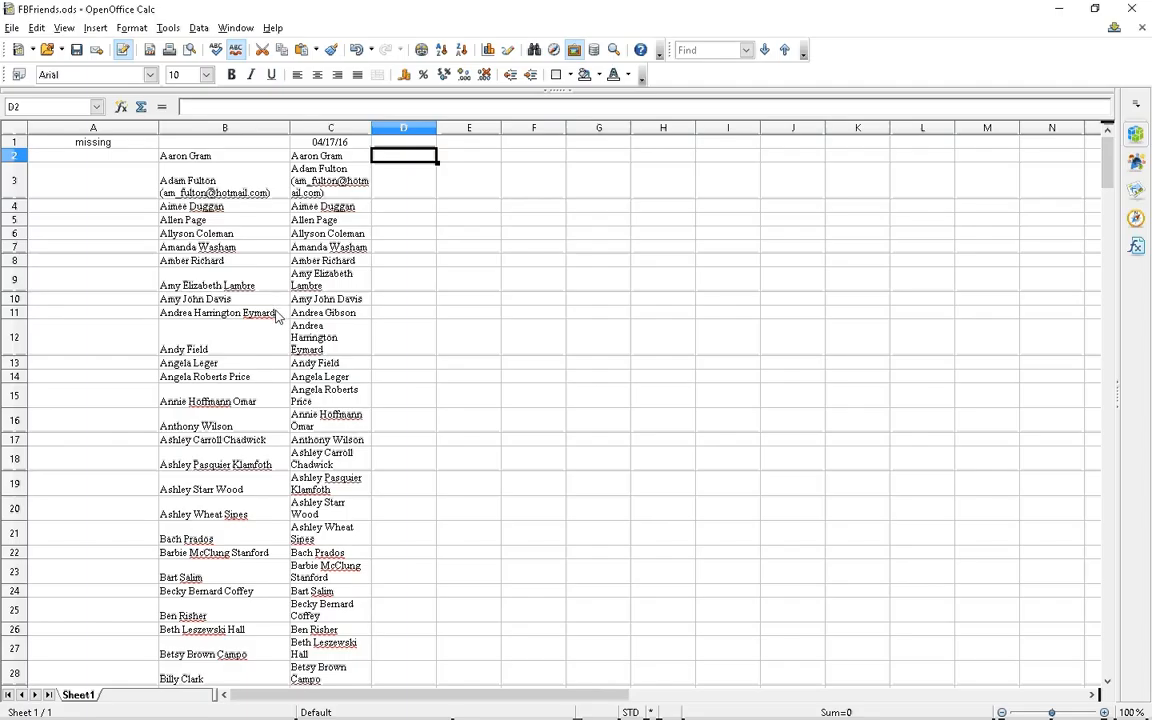
pyautogui.click(282, 317)
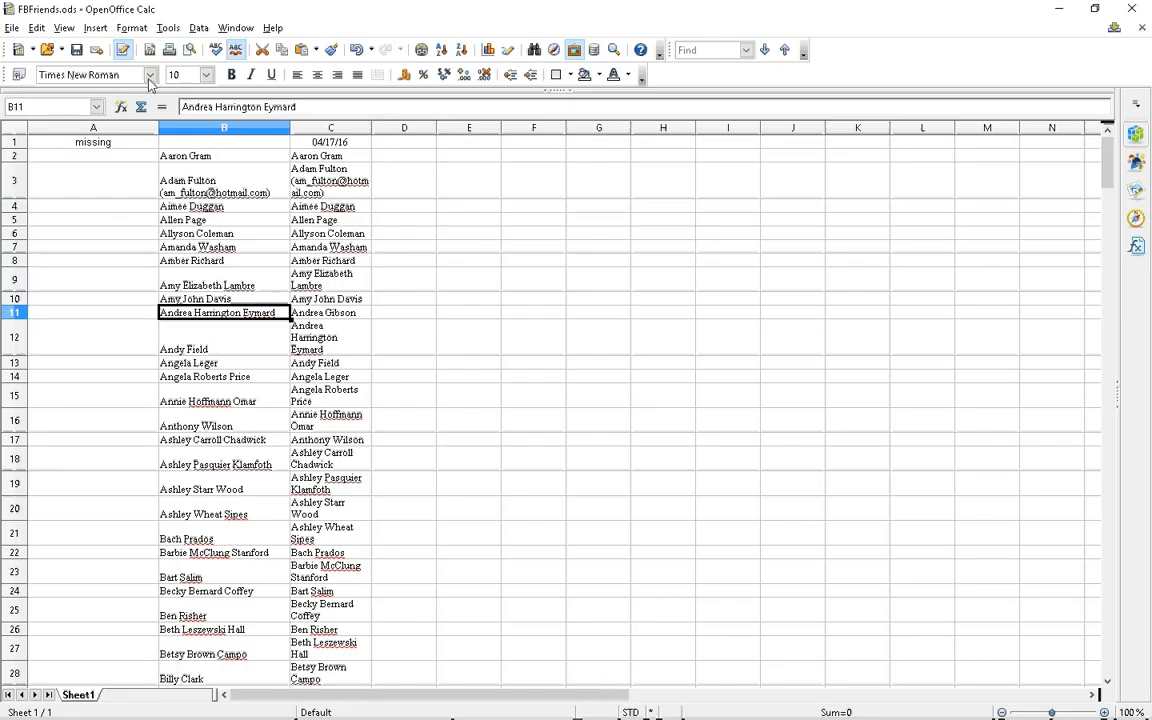
# Insert a blank cell at B11, shifting column B down so both lists align
pyautogui.click(95, 30)
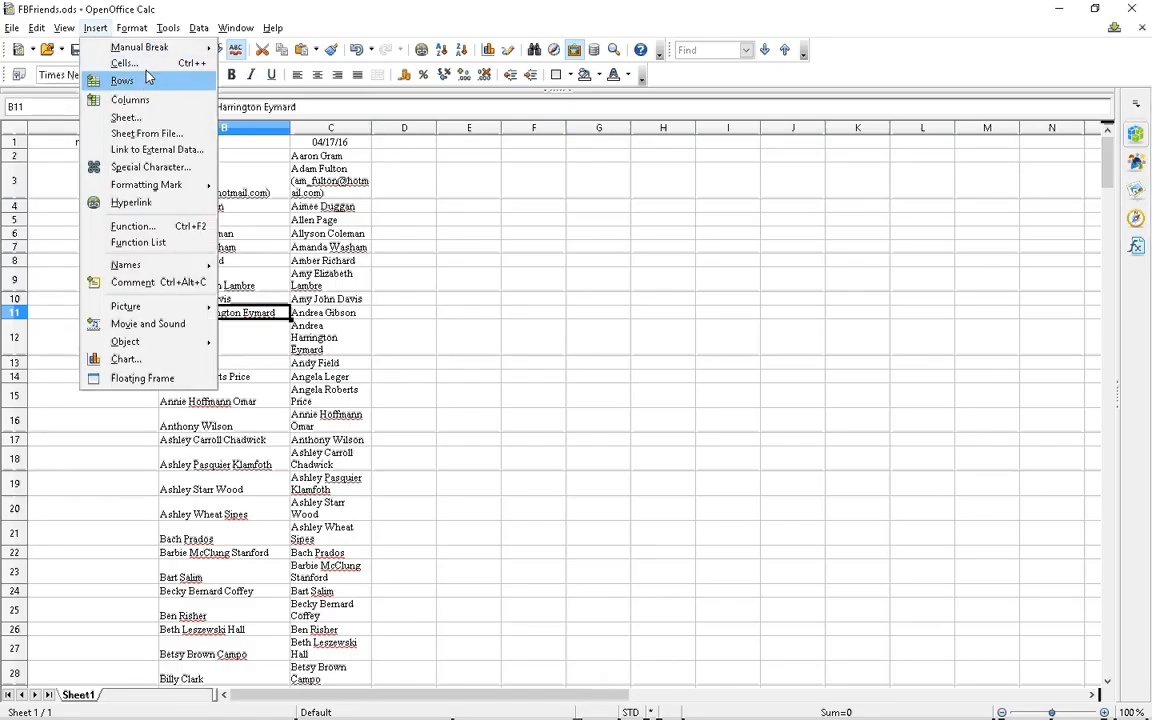
pyautogui.click(128, 65)
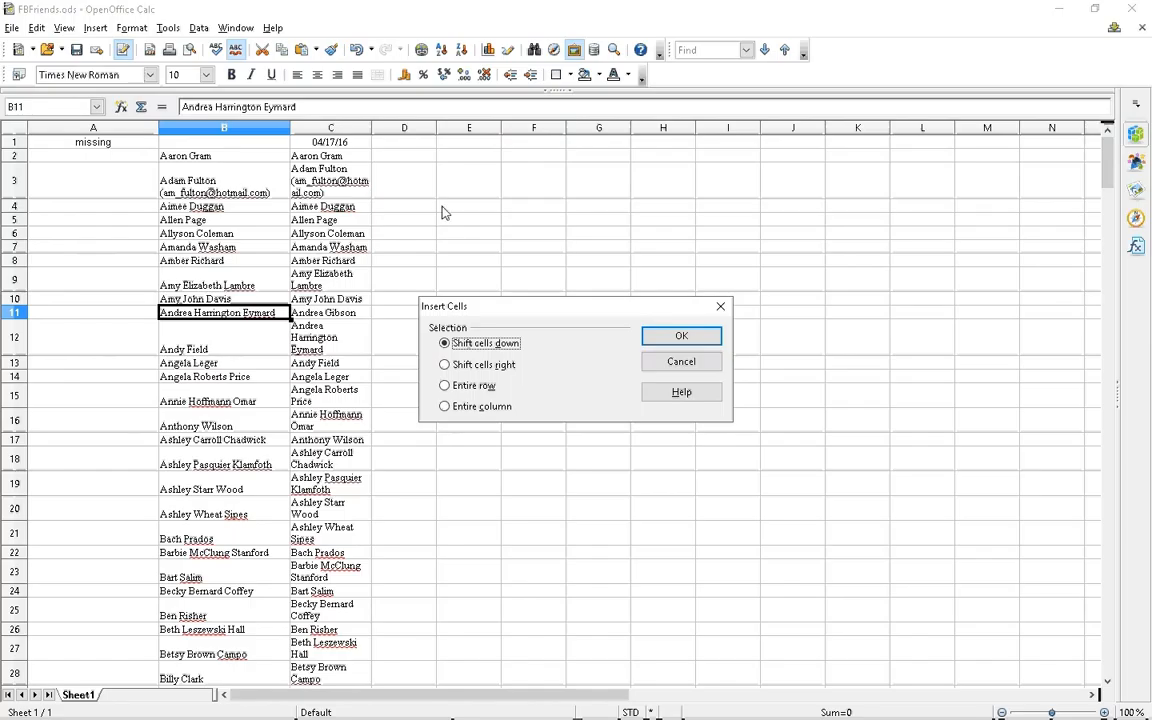
pyautogui.click(669, 339)
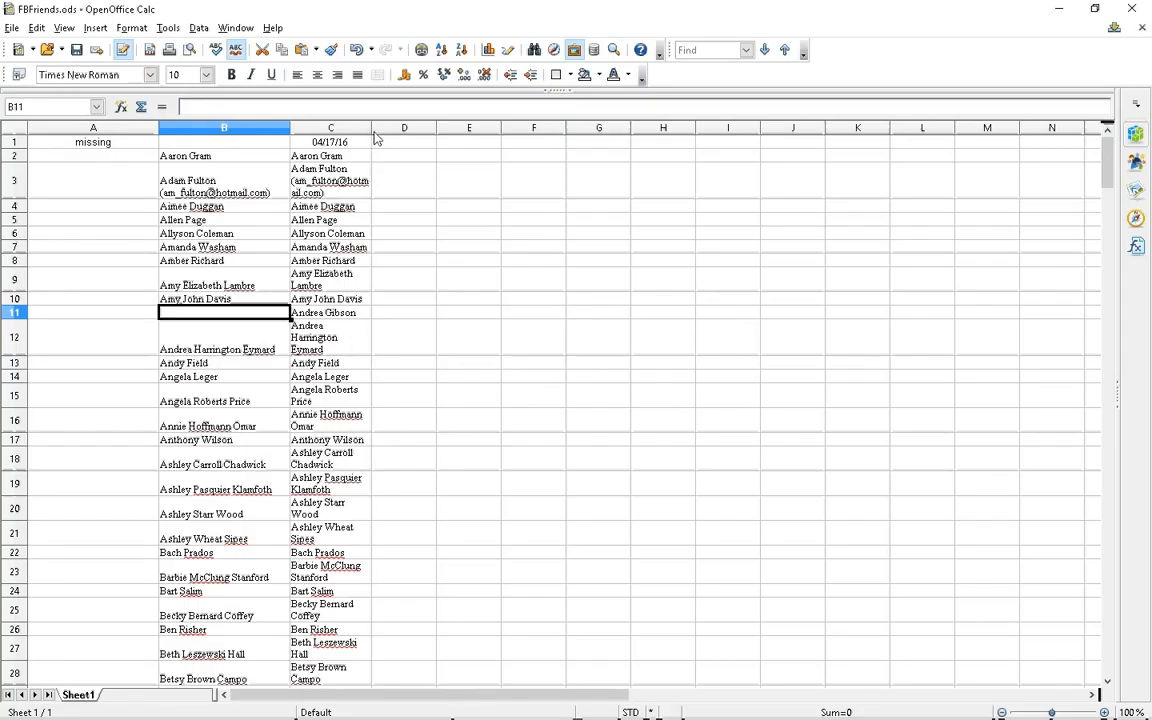
# Widen column C so names fit on one line, then scroll down to check alignment
pyautogui.moveTo(370, 133); pyautogui.dragTo(418, 119)
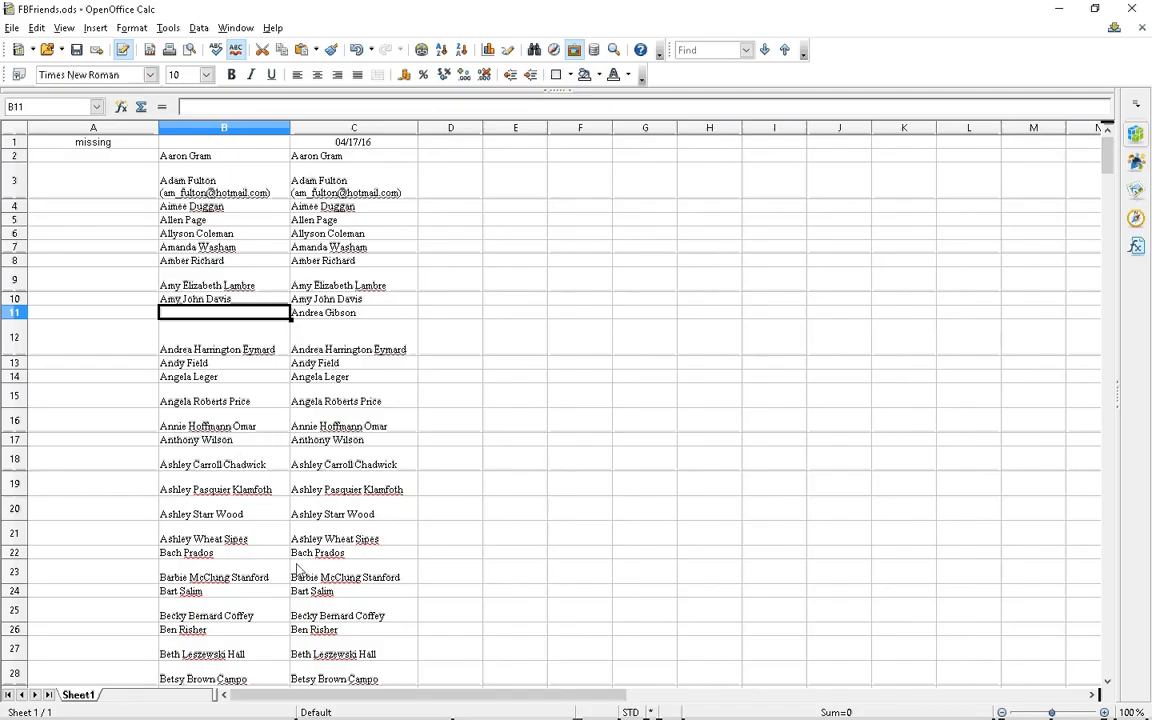
pyautogui.scroll(-5, 289, 630)
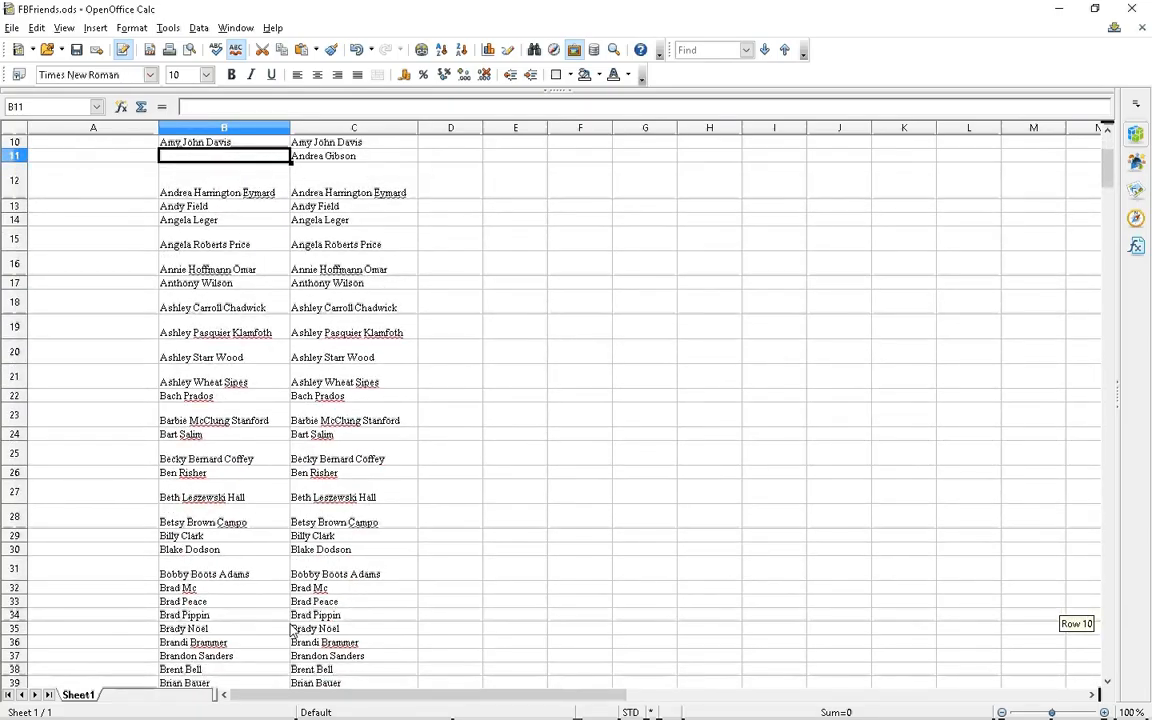
pyautogui.scroll(-2, 292, 629)
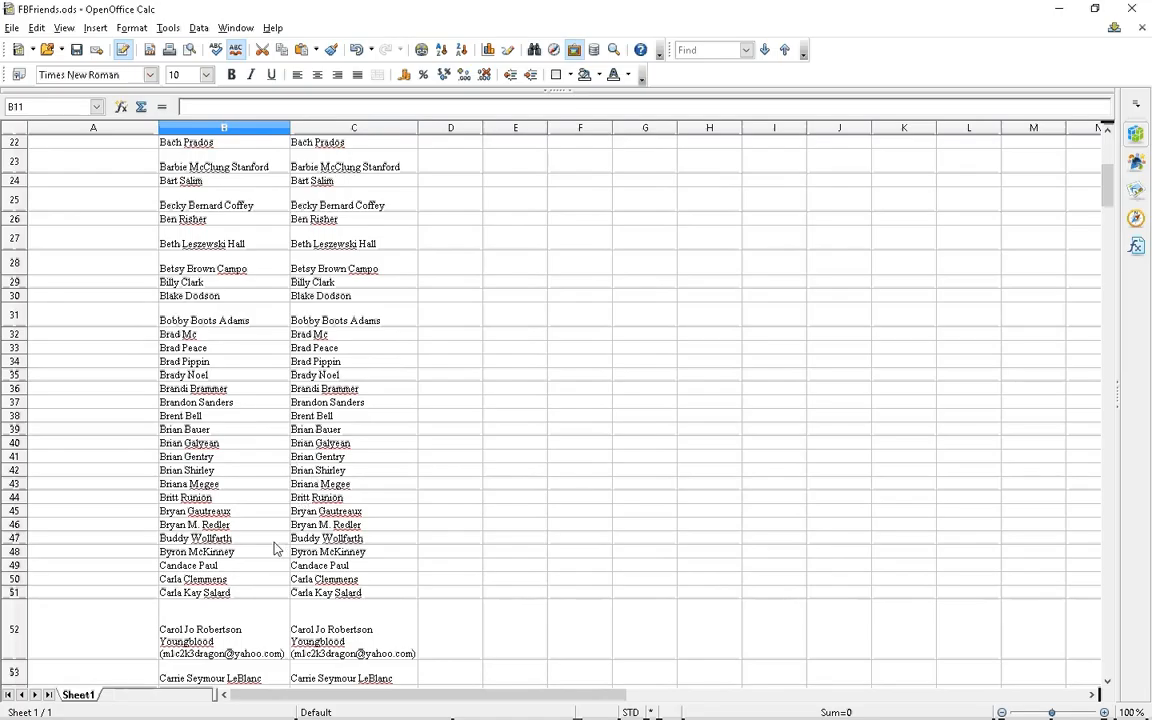
pyautogui.scroll(-8, 276, 548)
pyautogui.scroll(-1, 277, 548)
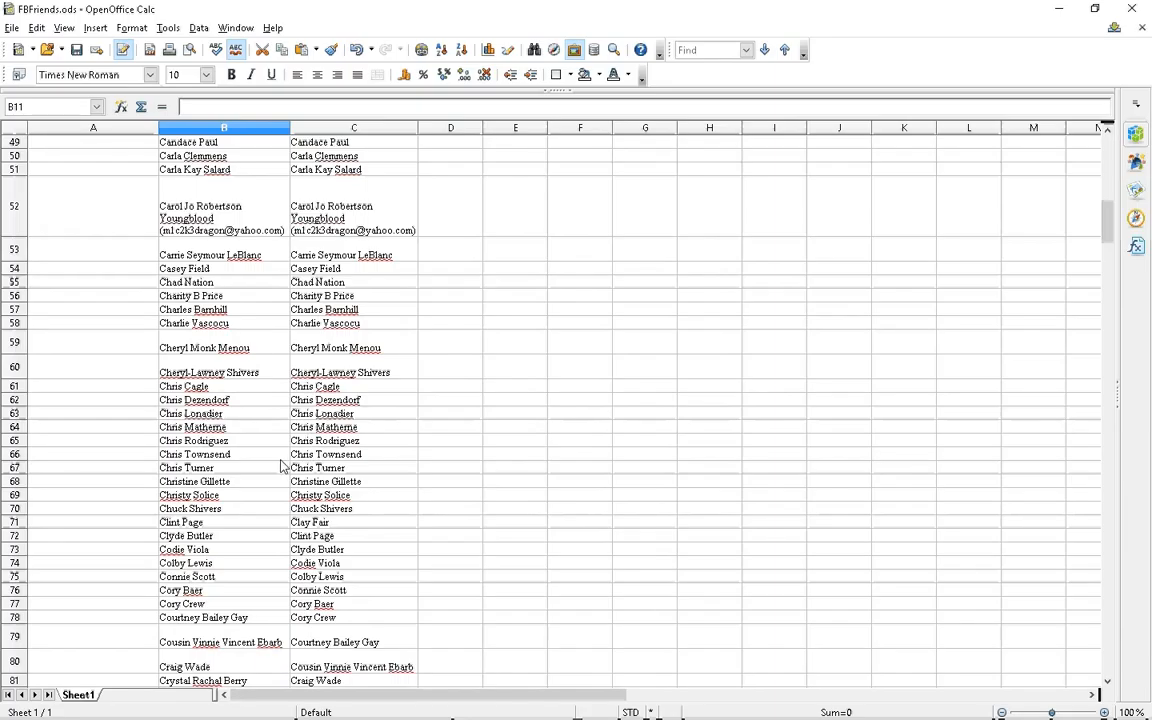
# Insert a blank cell at B71, opposite column C's extra name, shifting column B down
pyautogui.click(258, 524)
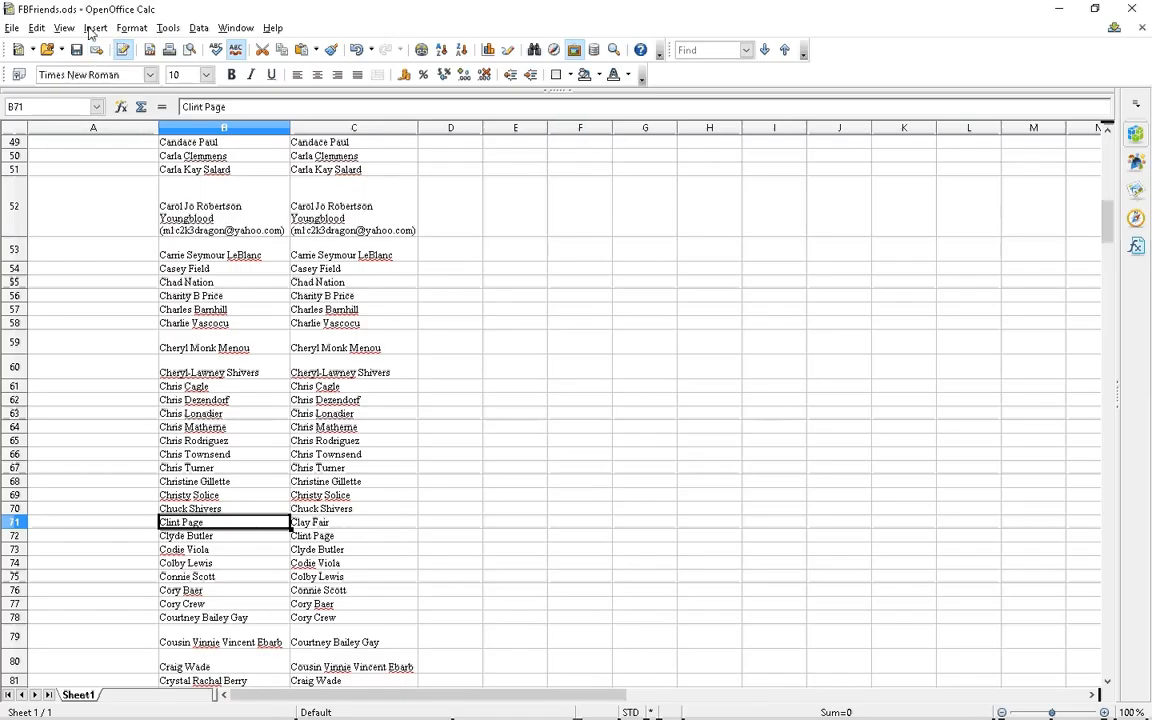
pyautogui.click(94, 28)
pyautogui.click(124, 63)
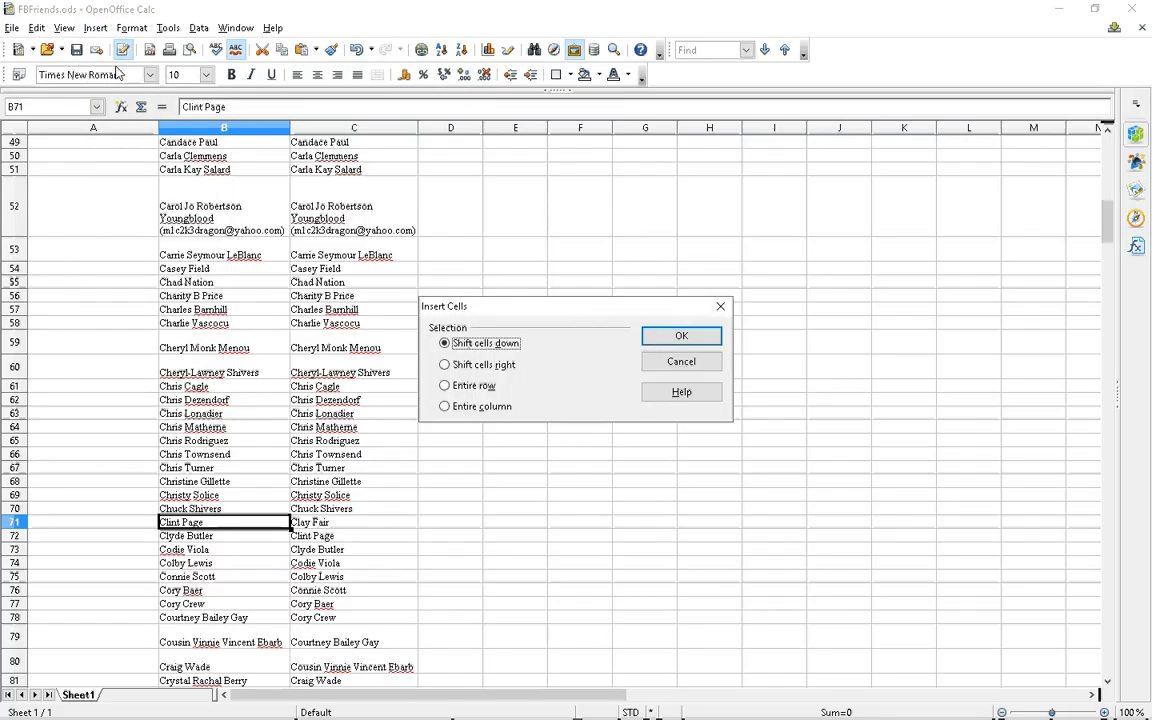
pyautogui.click(682, 336)
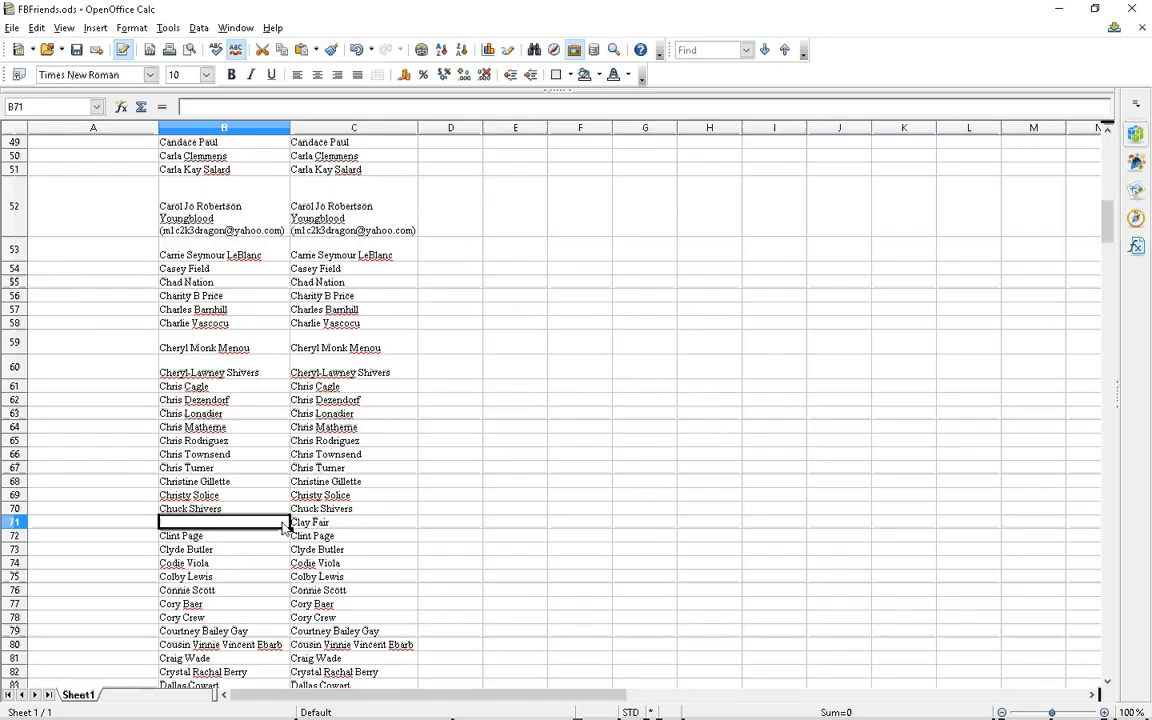
# Scroll down and select B104, where the two lists diverge again
pyautogui.scroll(-1, 260, 478)
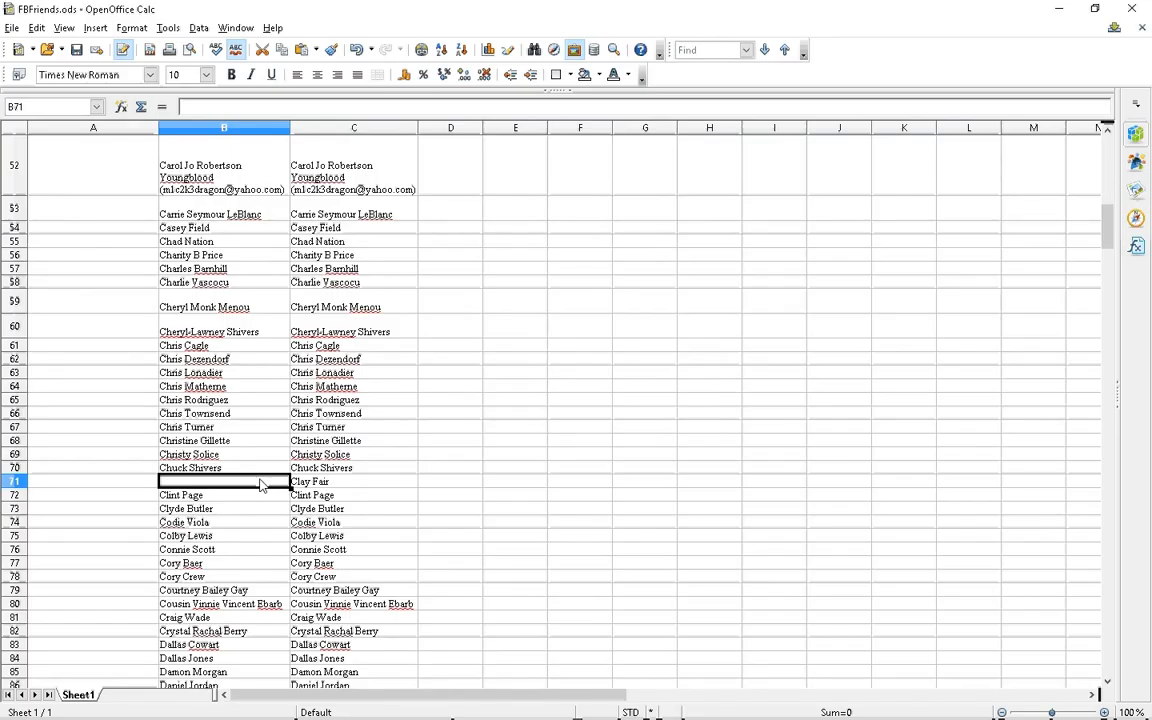
pyautogui.scroll(-1, 260, 485)
pyautogui.scroll(-1, 260, 485)
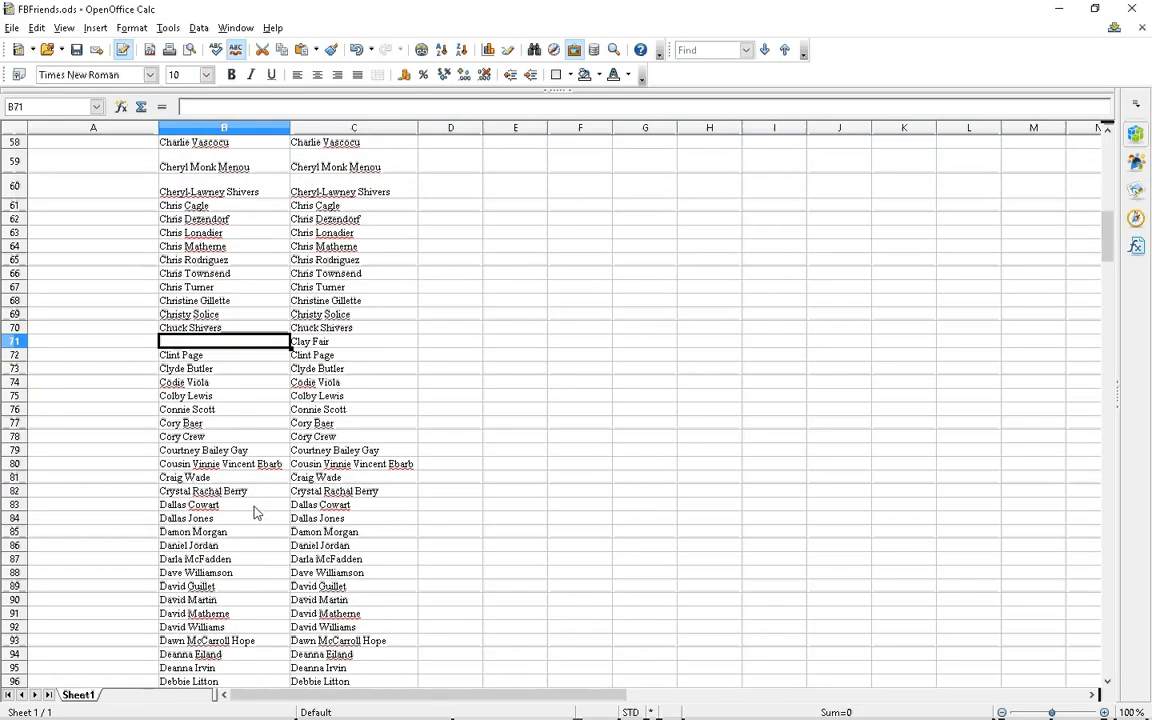
pyautogui.scroll(-1, 255, 513)
pyautogui.scroll(-1, 255, 513)
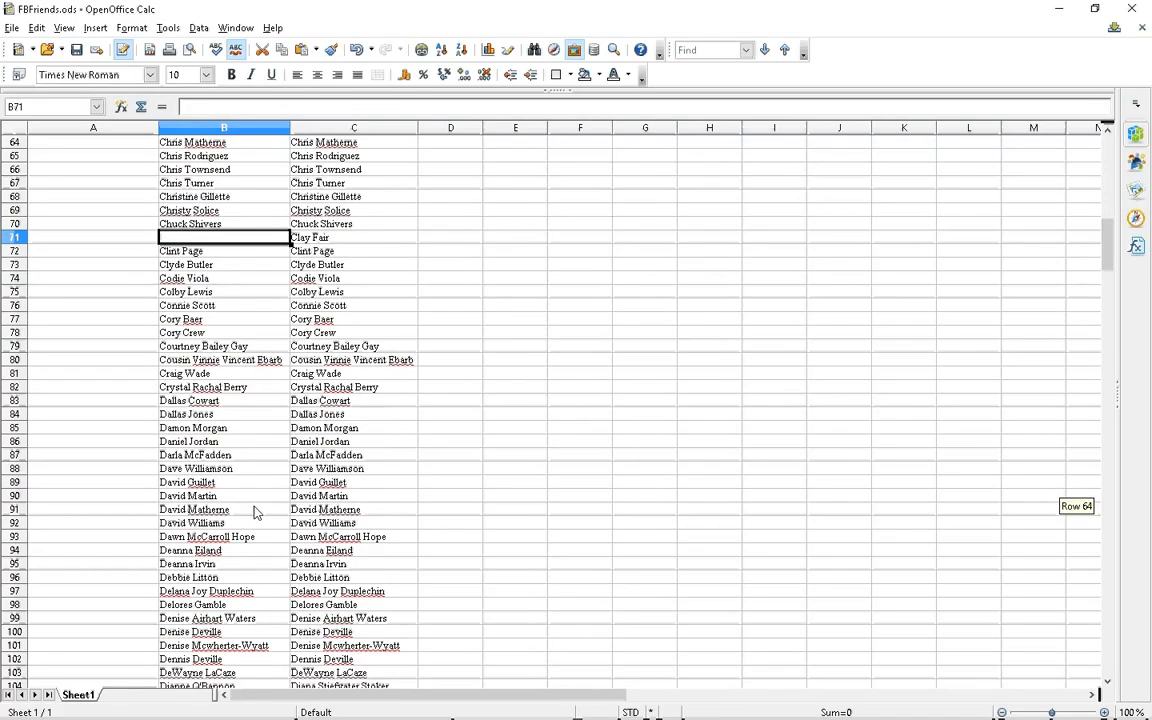
pyautogui.scroll(-3, 255, 513)
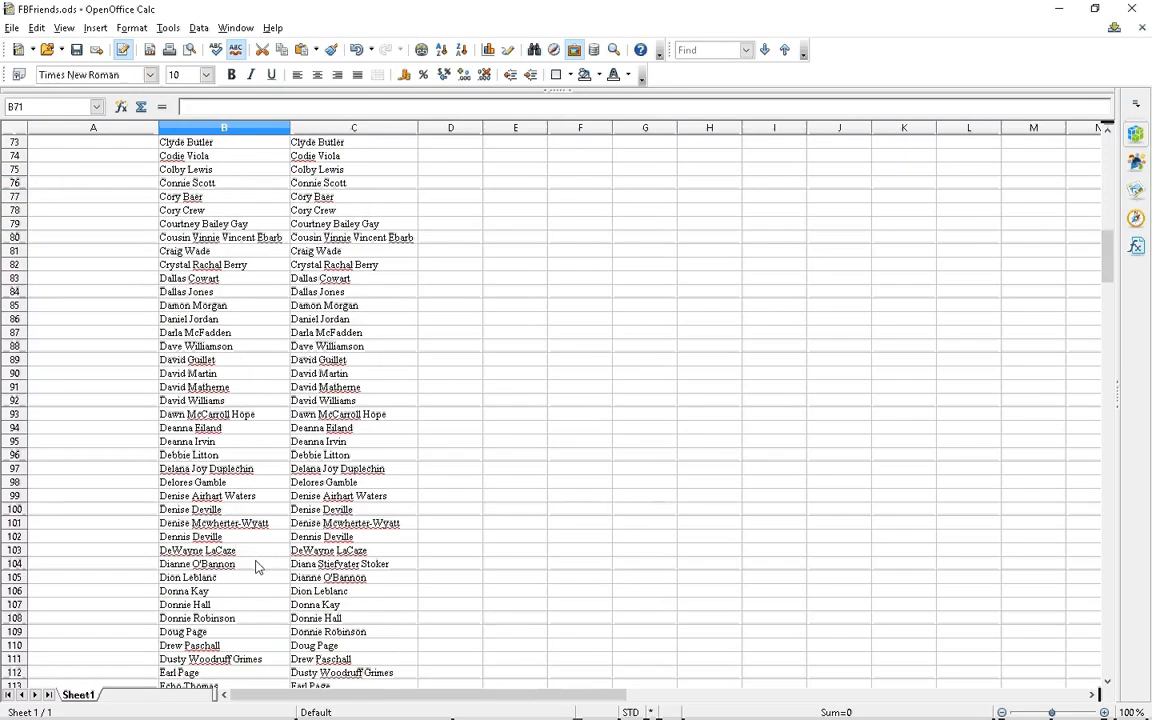
pyautogui.click(256, 567)
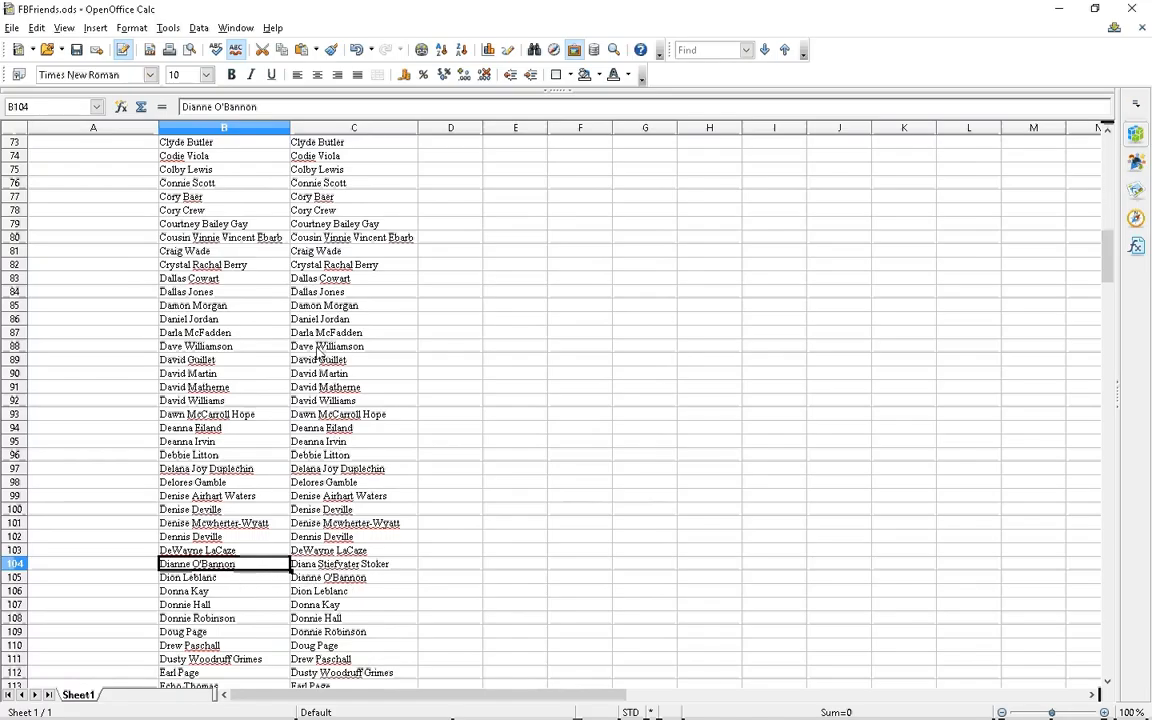
# Insert a blank cell at B104, shifting column B down, then scroll further through the lists
pyautogui.click(92, 28)
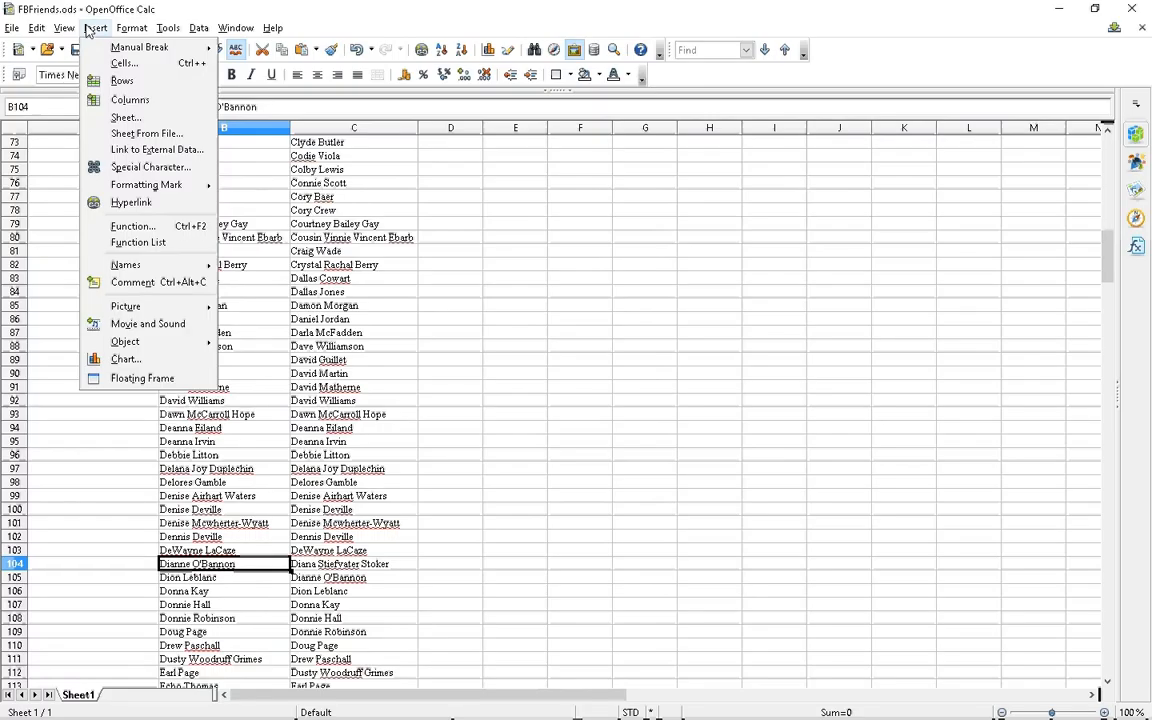
pyautogui.moveTo(131, 28)
pyautogui.moveTo(92, 28)
pyautogui.click(122, 63)
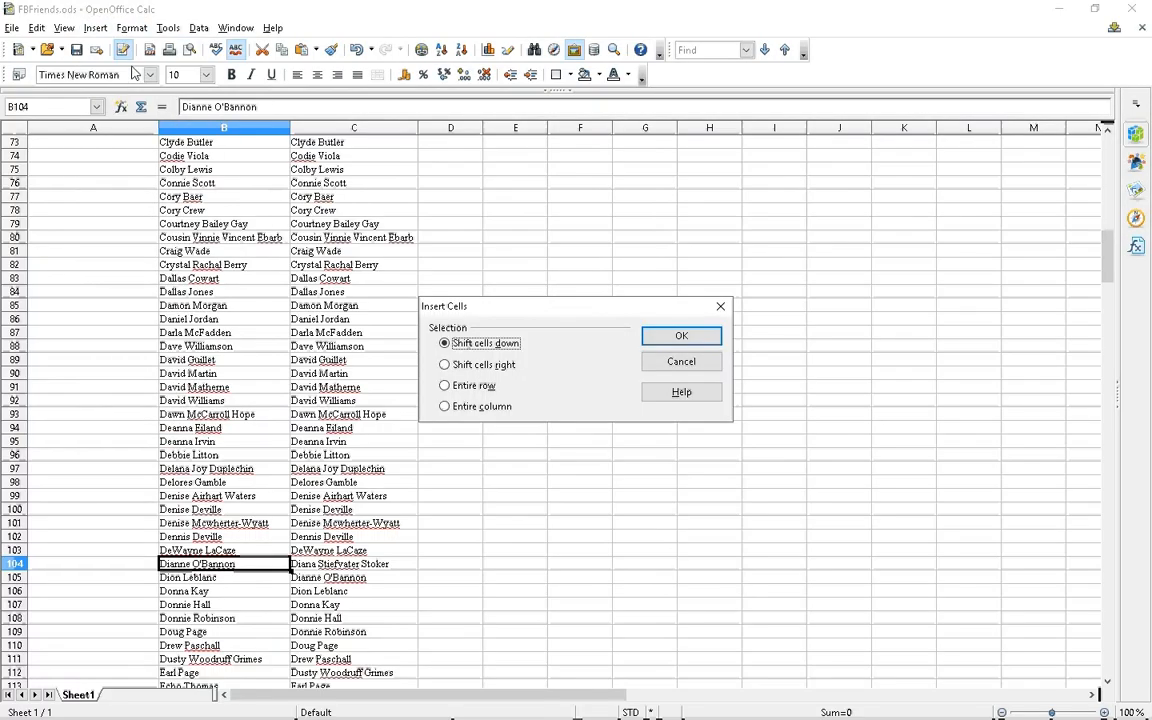
pyautogui.click(681, 335)
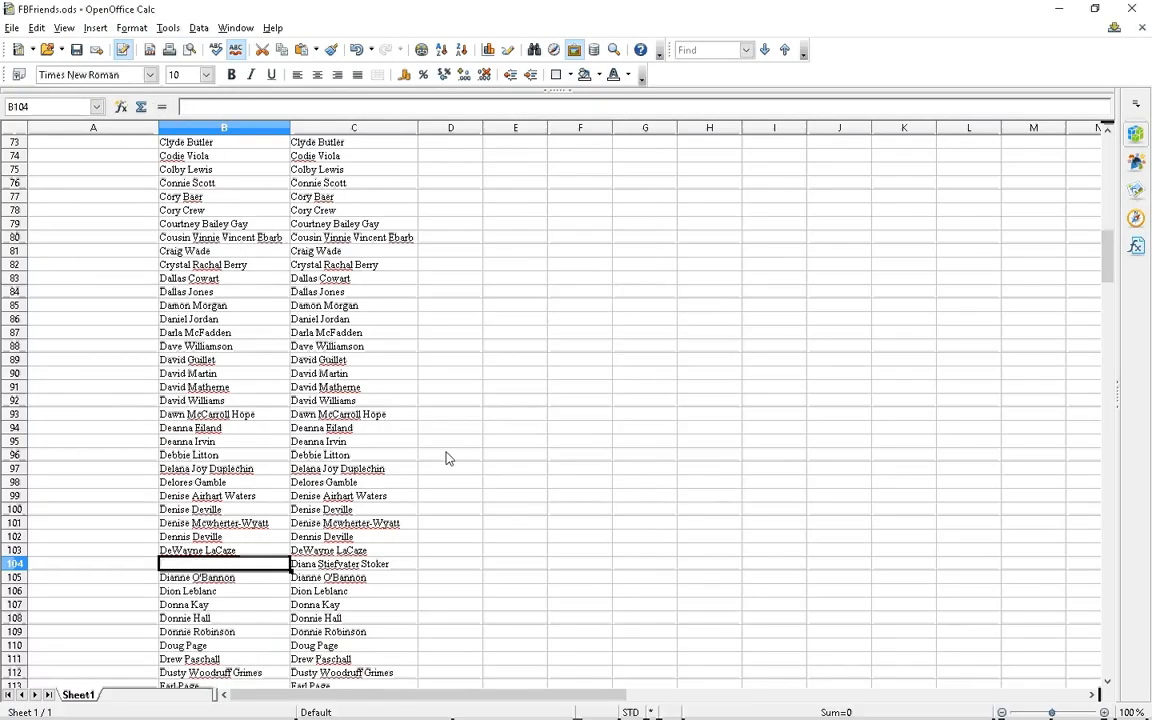
pyautogui.scroll(-4, 449, 458)
pyautogui.scroll(-4, 447, 455)
pyautogui.scroll(-1, 373, 411)
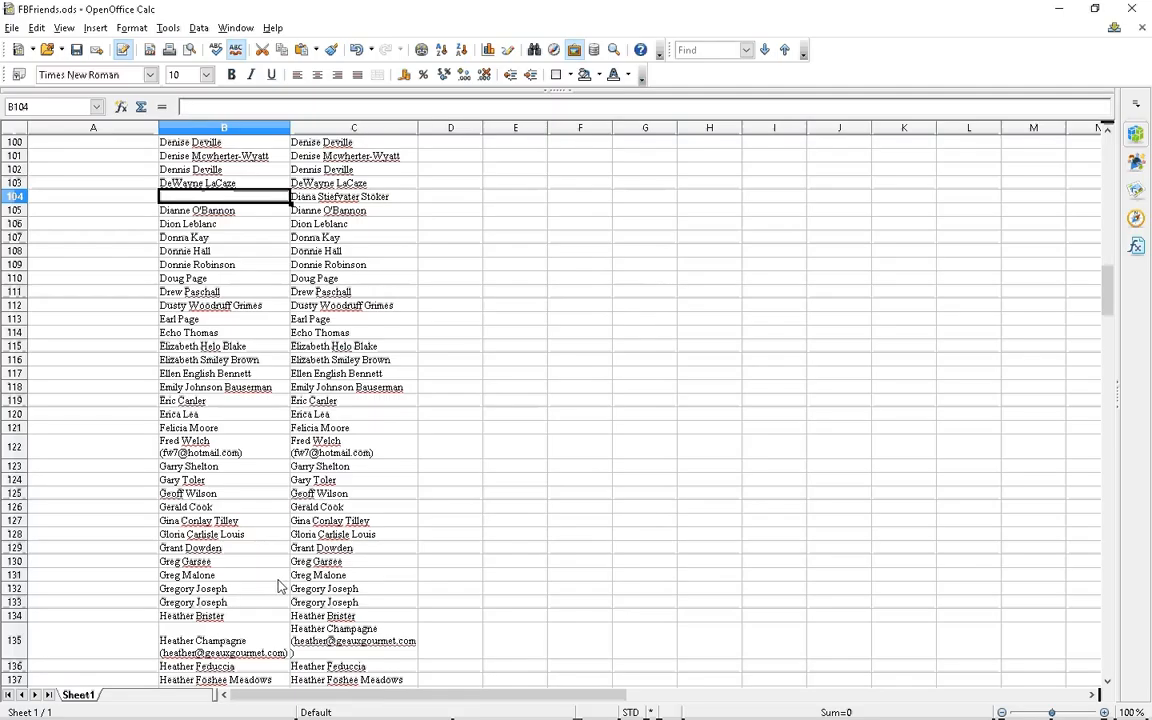
pyautogui.scroll(-7, 263, 633)
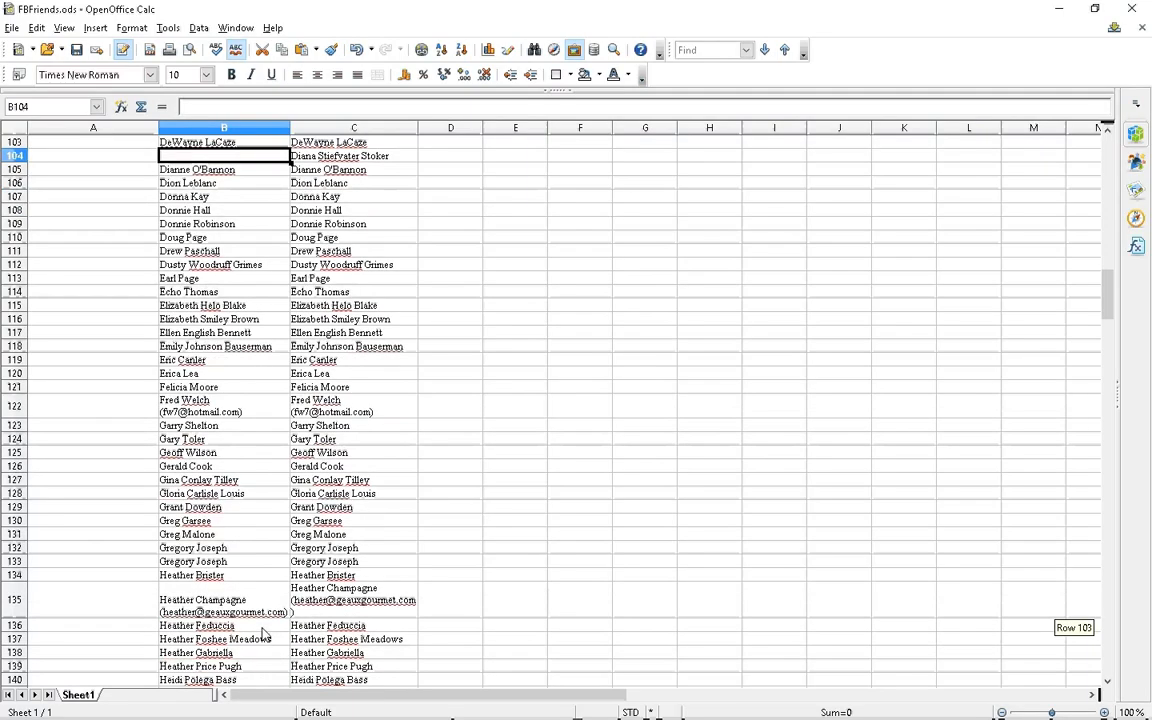
pyautogui.scroll(-1, 263, 627)
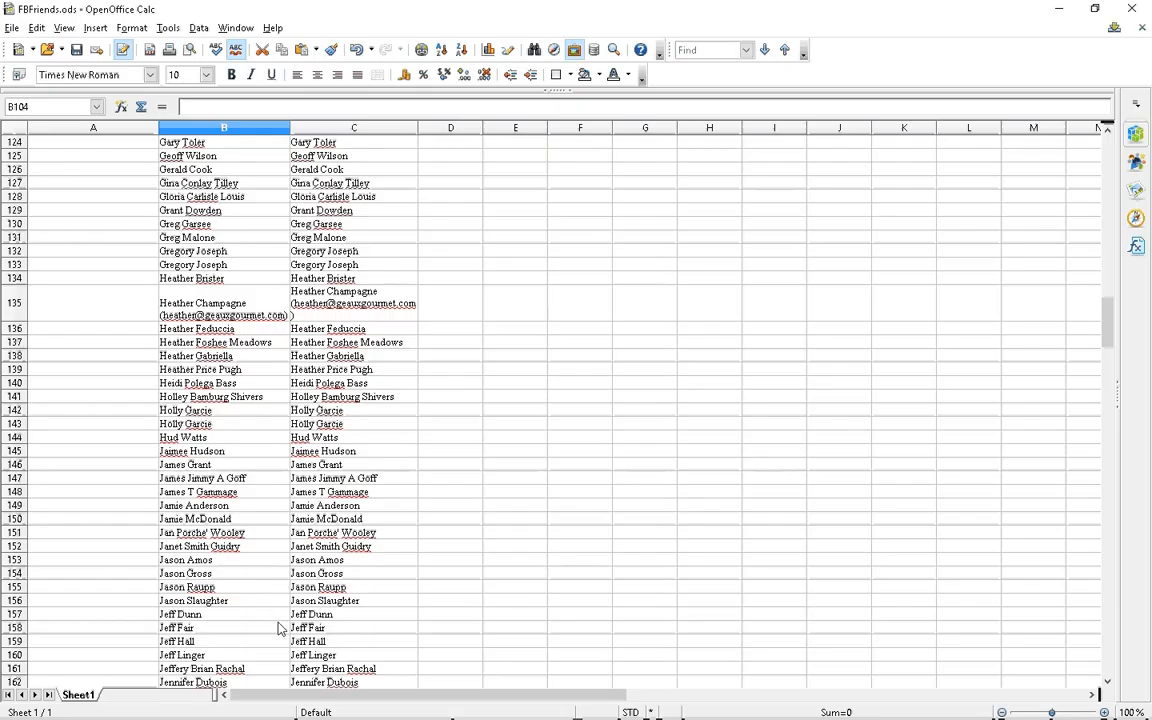
pyautogui.scroll(-10, 276, 627)
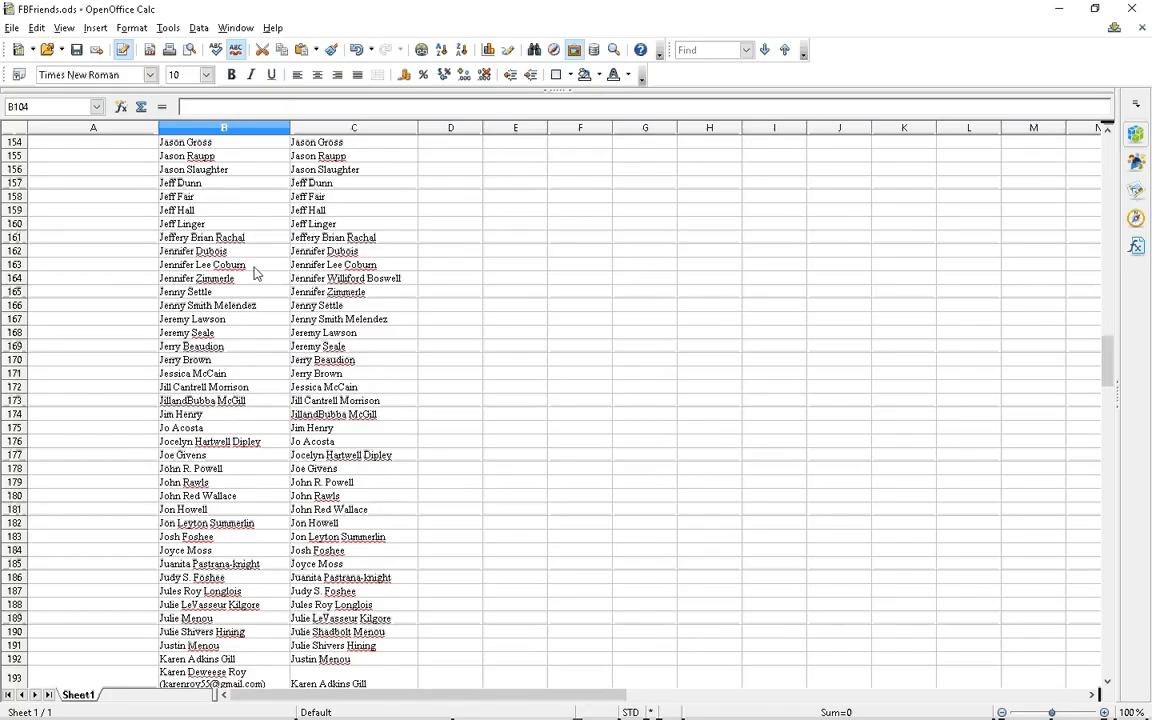
# Insert a blank cell at B164 with Shift cells down, then select the next mismatch at B208
pyautogui.click(266, 284)
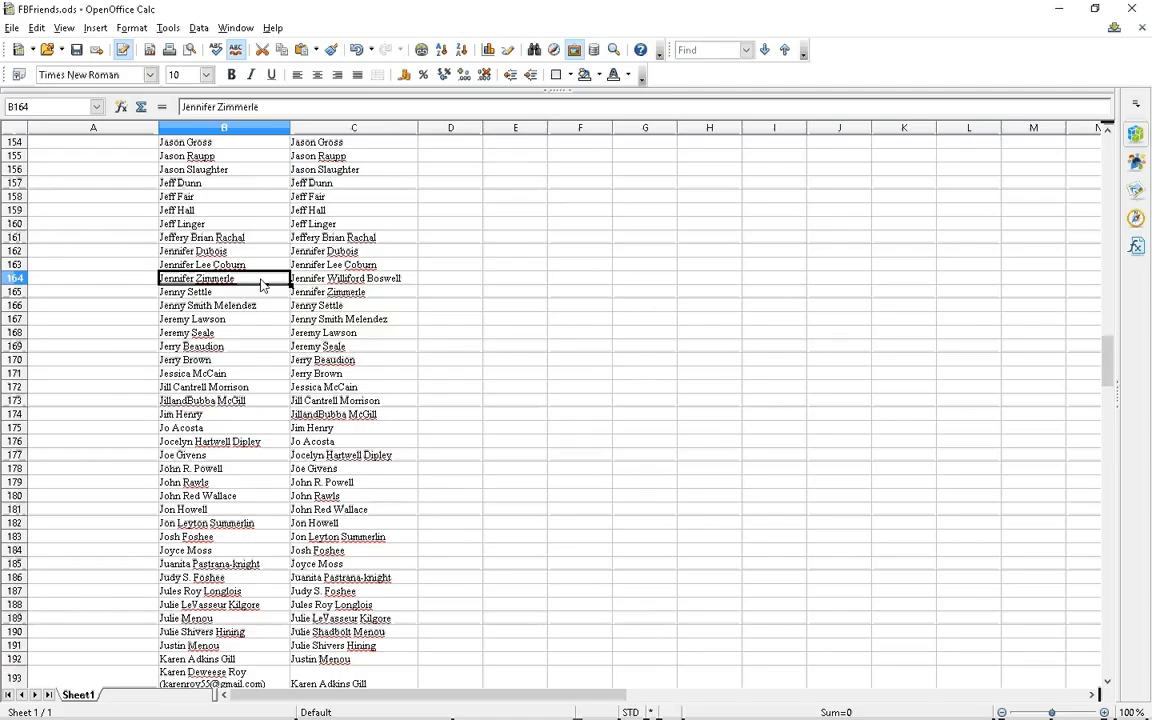
pyautogui.click(96, 29)
pyautogui.click(145, 64)
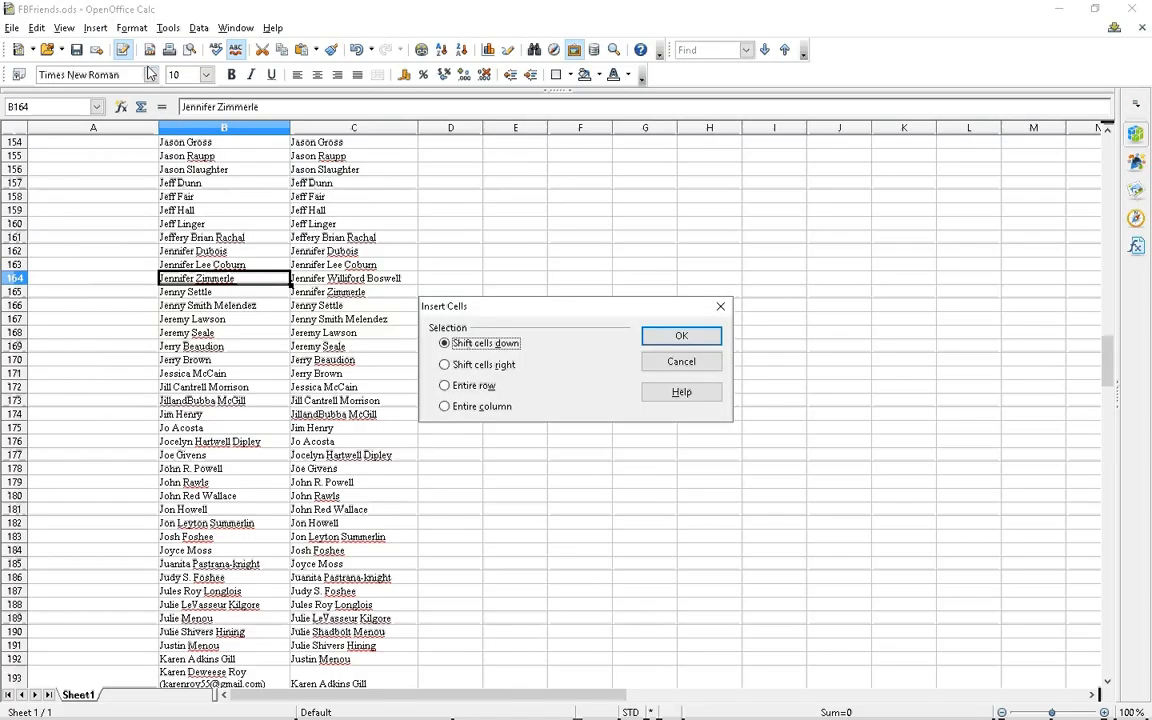
pyautogui.click(682, 338)
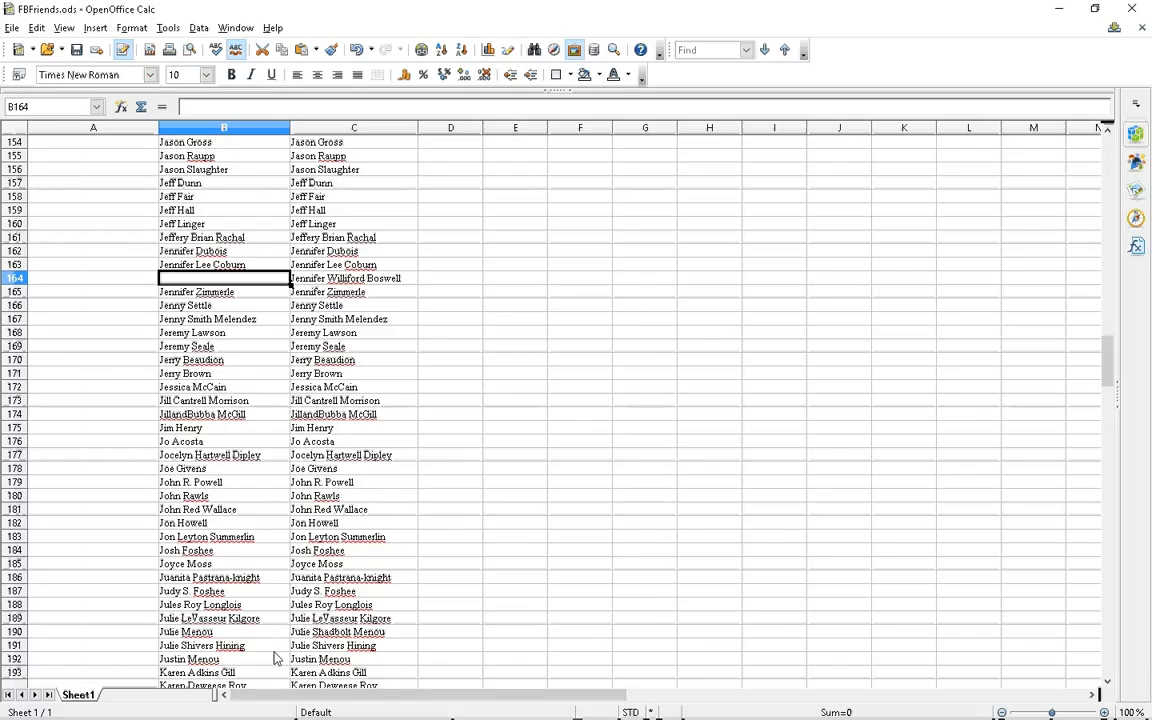
pyautogui.scroll(-11, 281, 660)
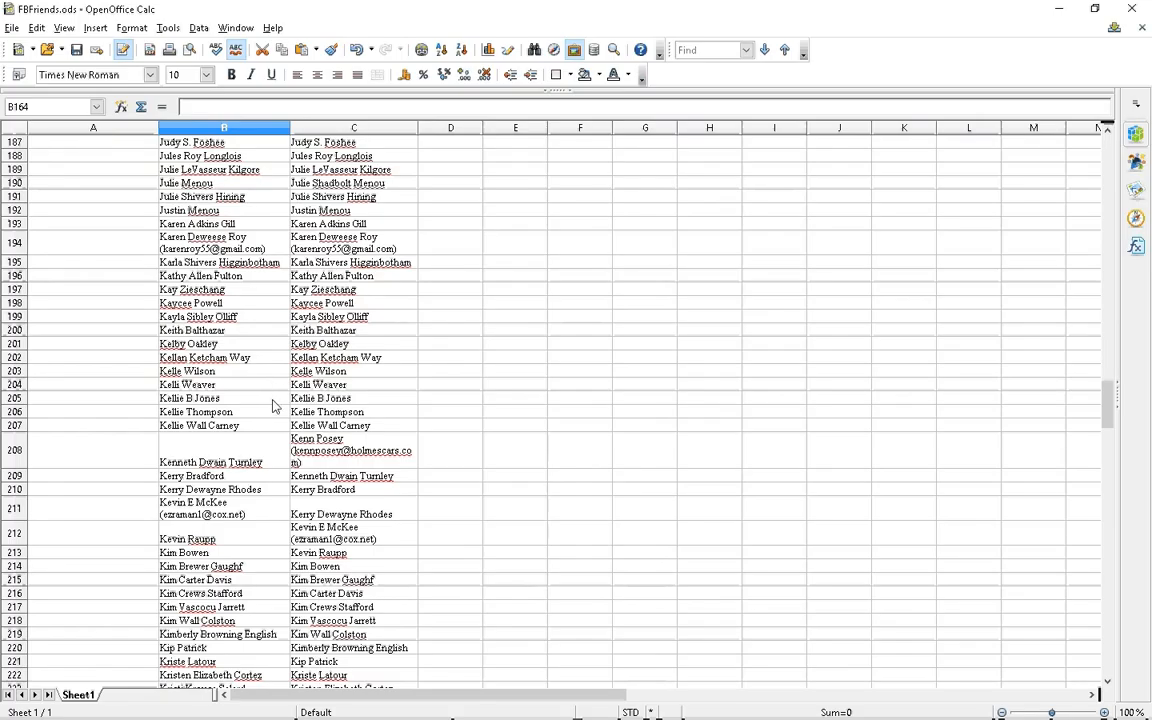
pyautogui.click(268, 453)
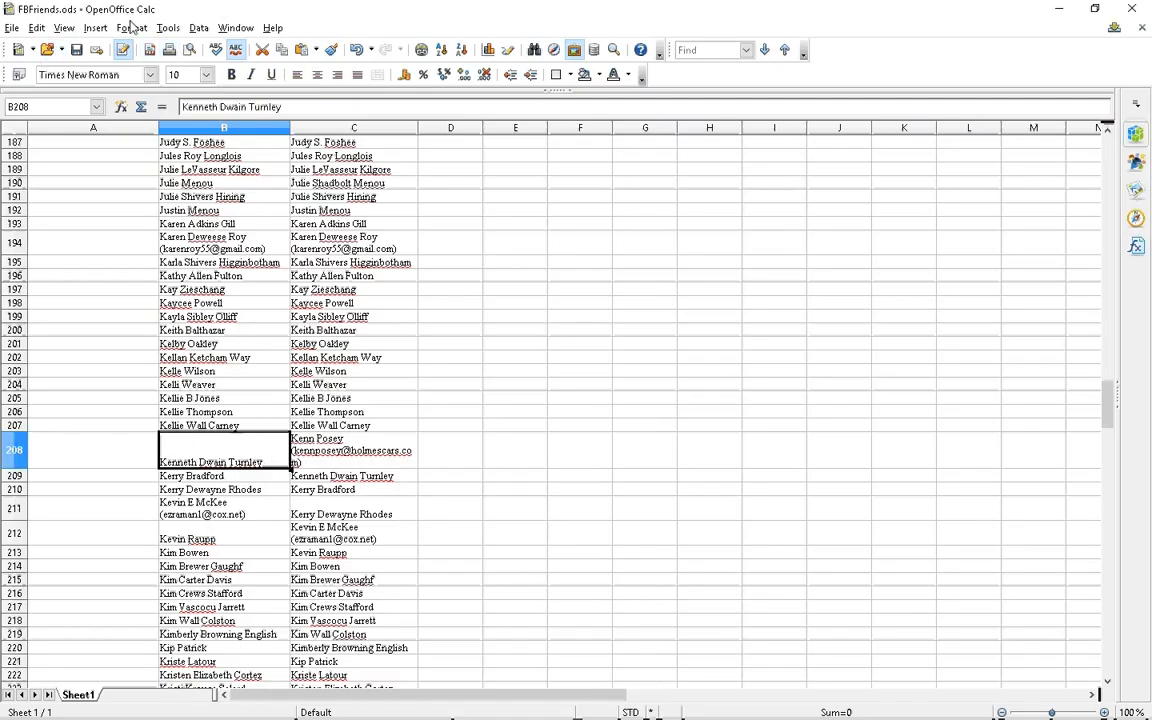
# Insert a blank cell at B208, shifting column B down, and scroll on to check later rows
pyautogui.click(92, 30)
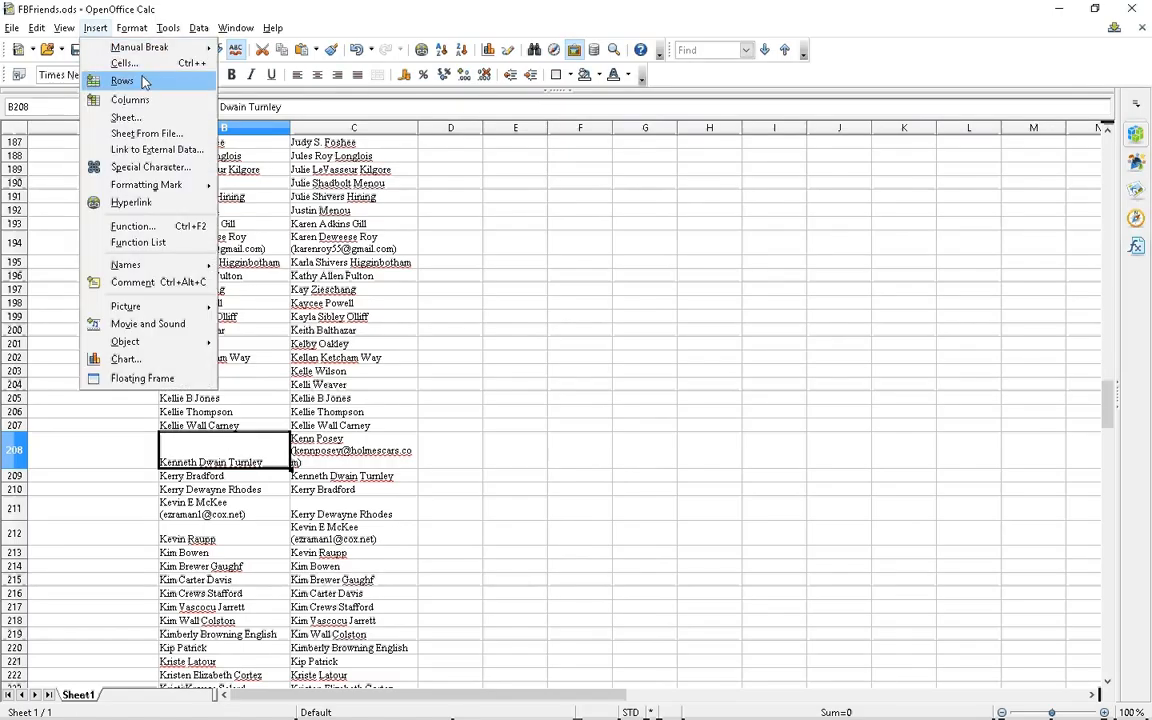
pyautogui.click(124, 63)
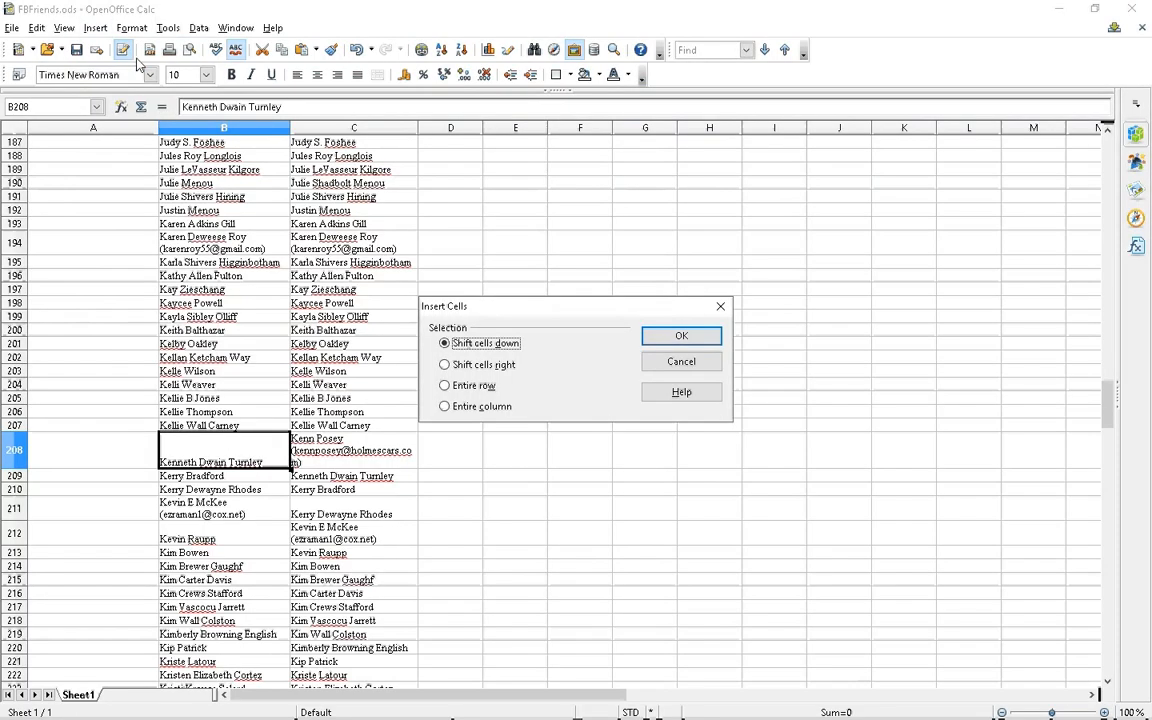
pyautogui.click(681, 335)
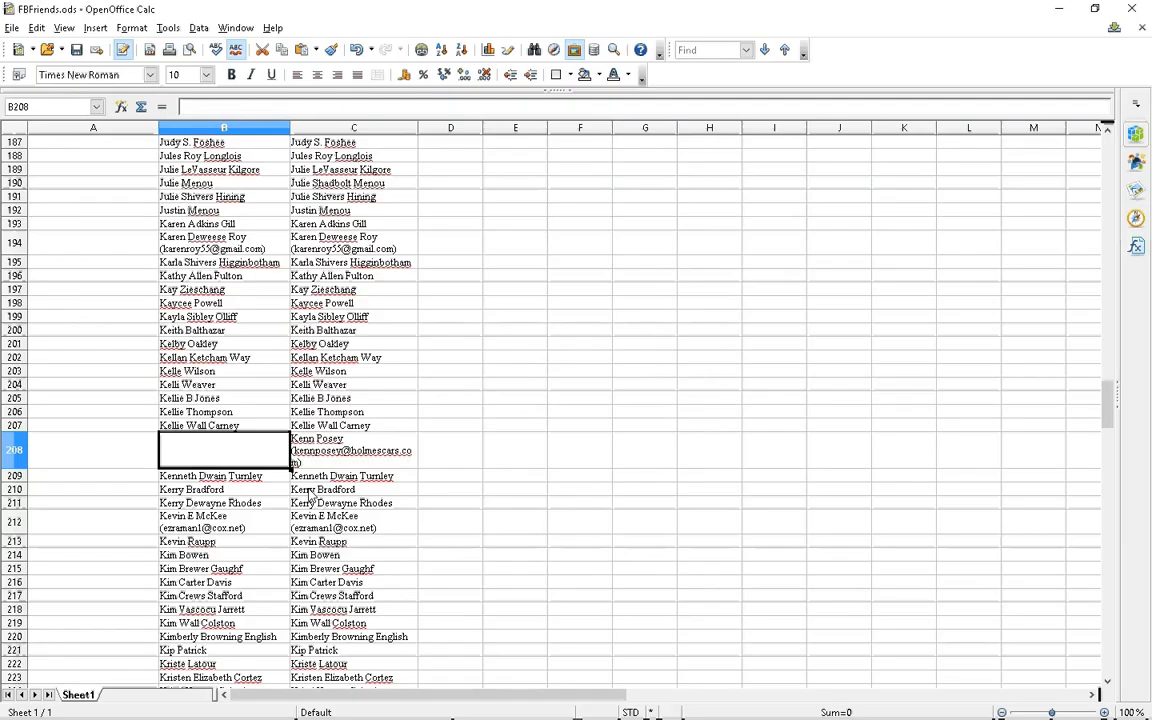
pyautogui.scroll(-7, 357, 490)
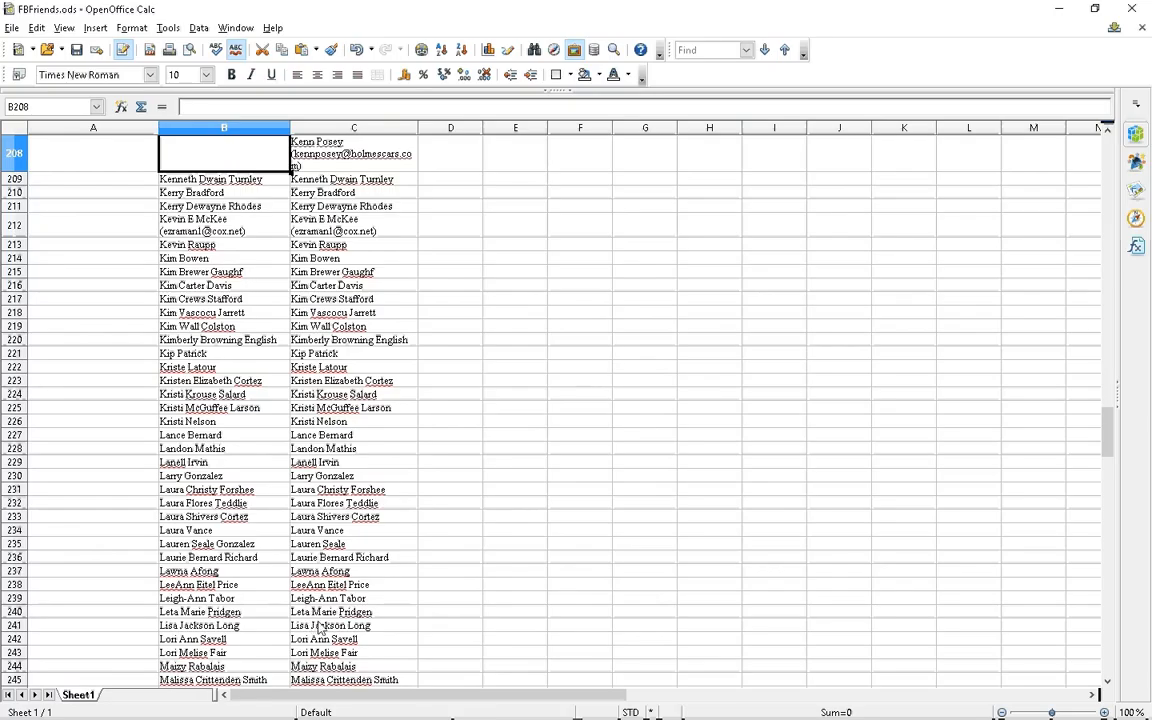
pyautogui.scroll(-9, 320, 628)
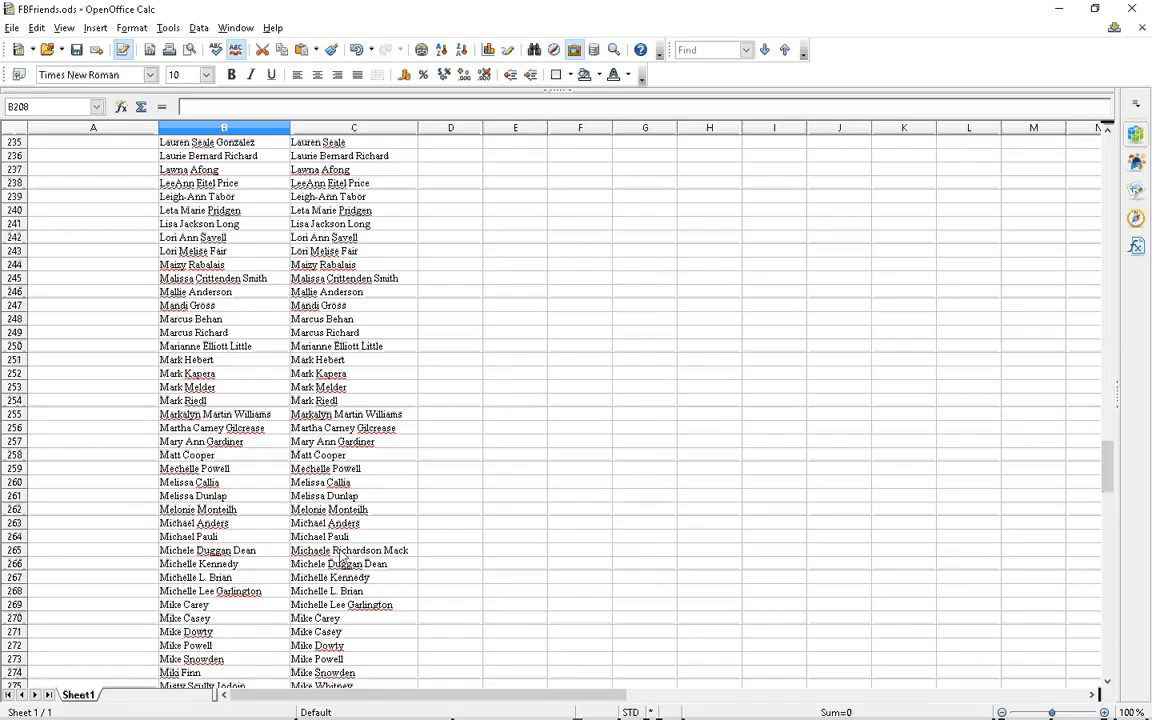
# Insert a blank cell at B265, shifting column B down to realign the lists
pyautogui.click(270, 551)
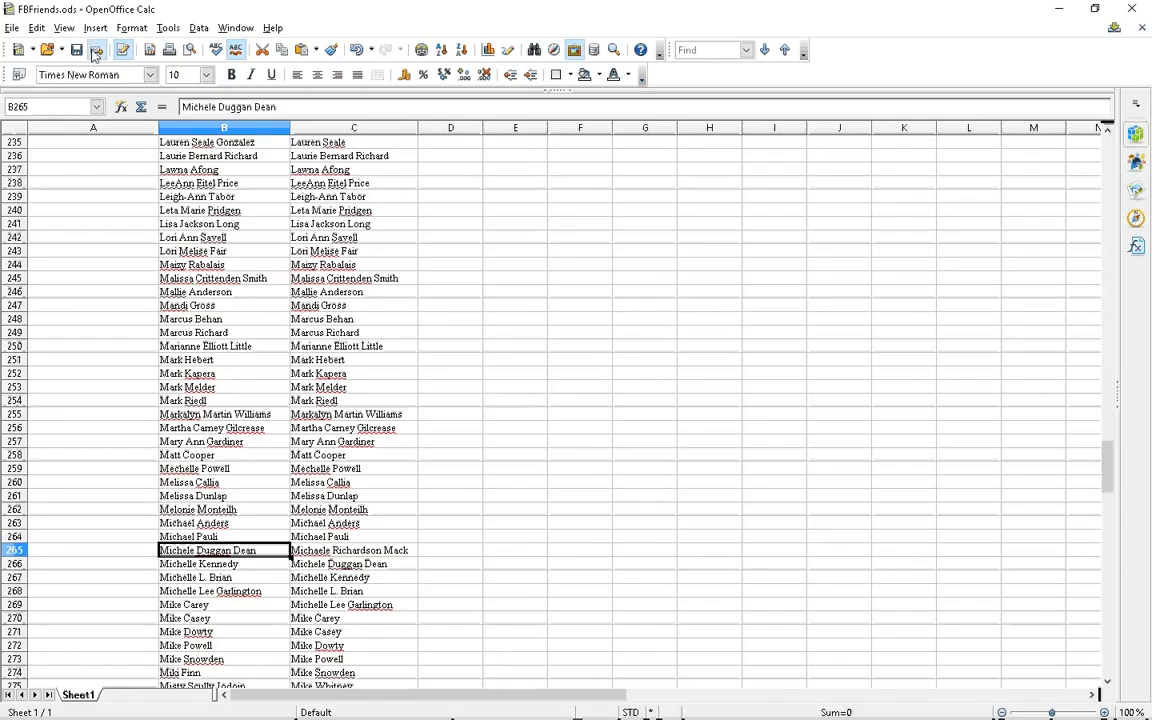
pyautogui.click(95, 28)
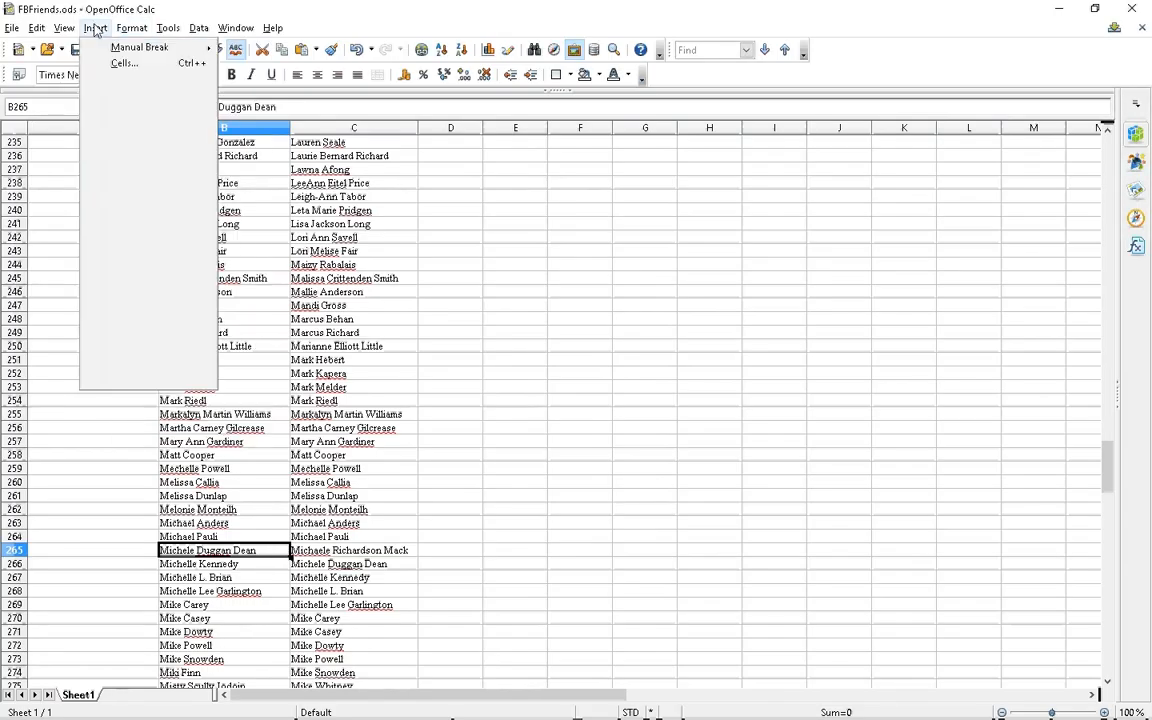
pyautogui.click(95, 58)
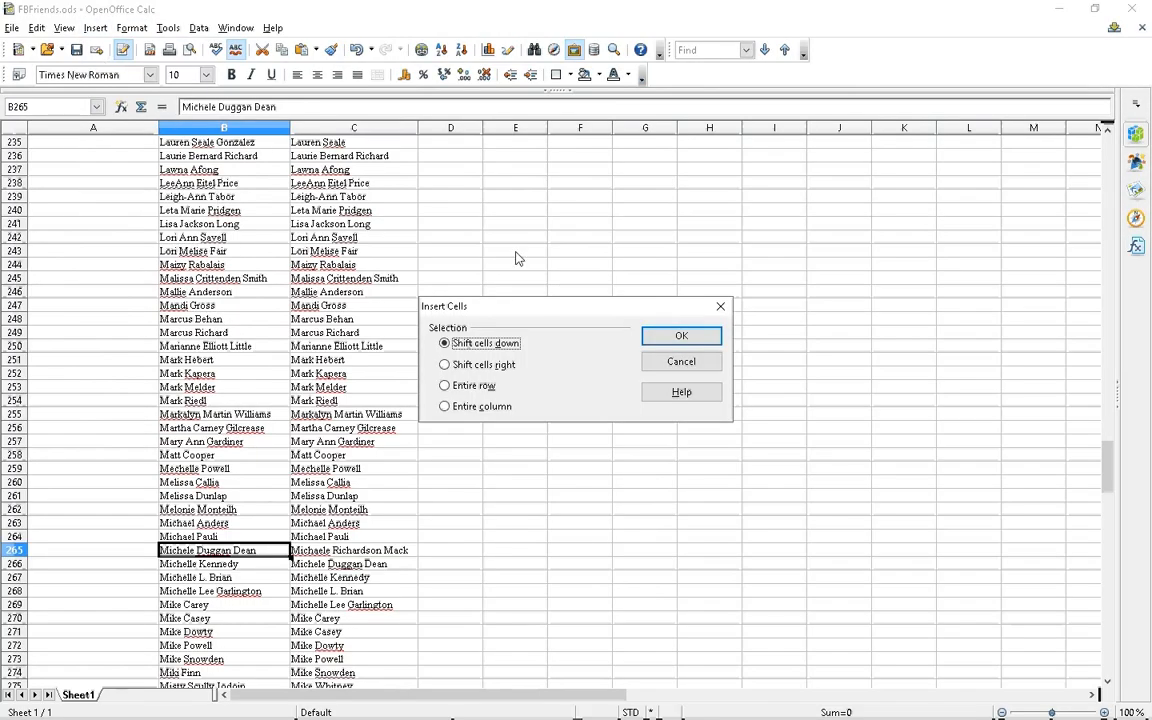
pyautogui.click(668, 345)
pyautogui.scroll(-5, 425, 422)
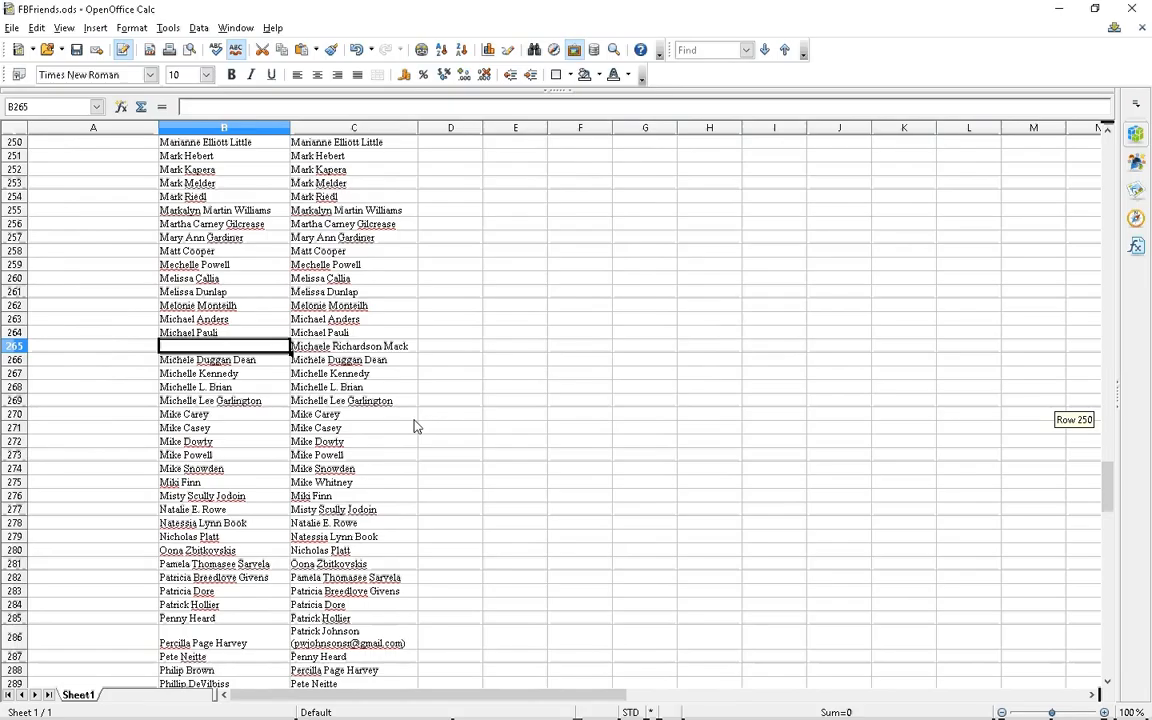
# Insert another blank cell at B275 so its name matches the new list in column C
pyautogui.click(250, 484)
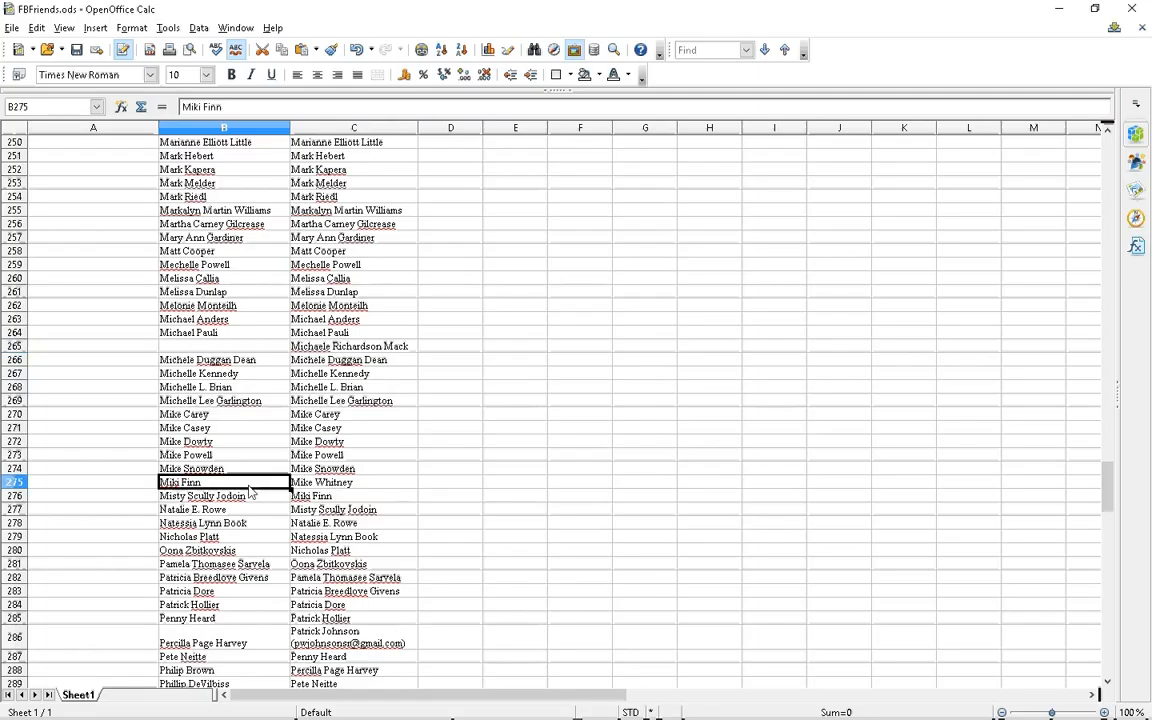
pyautogui.click(94, 29)
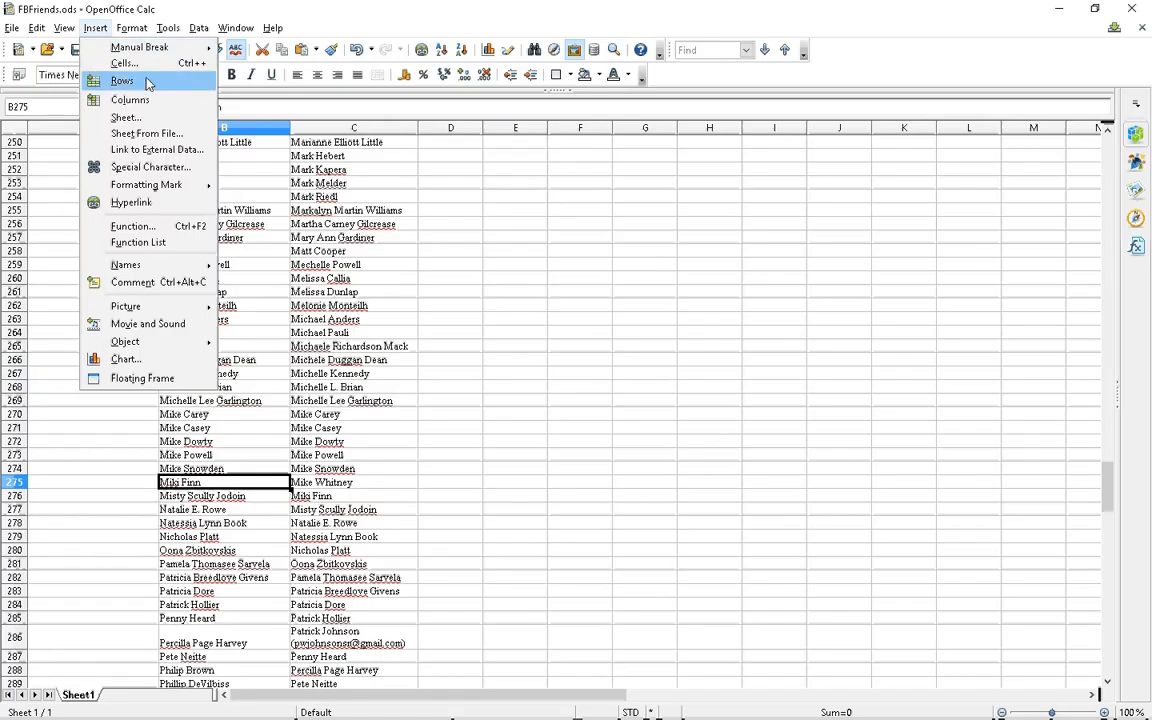
pyautogui.click(125, 63)
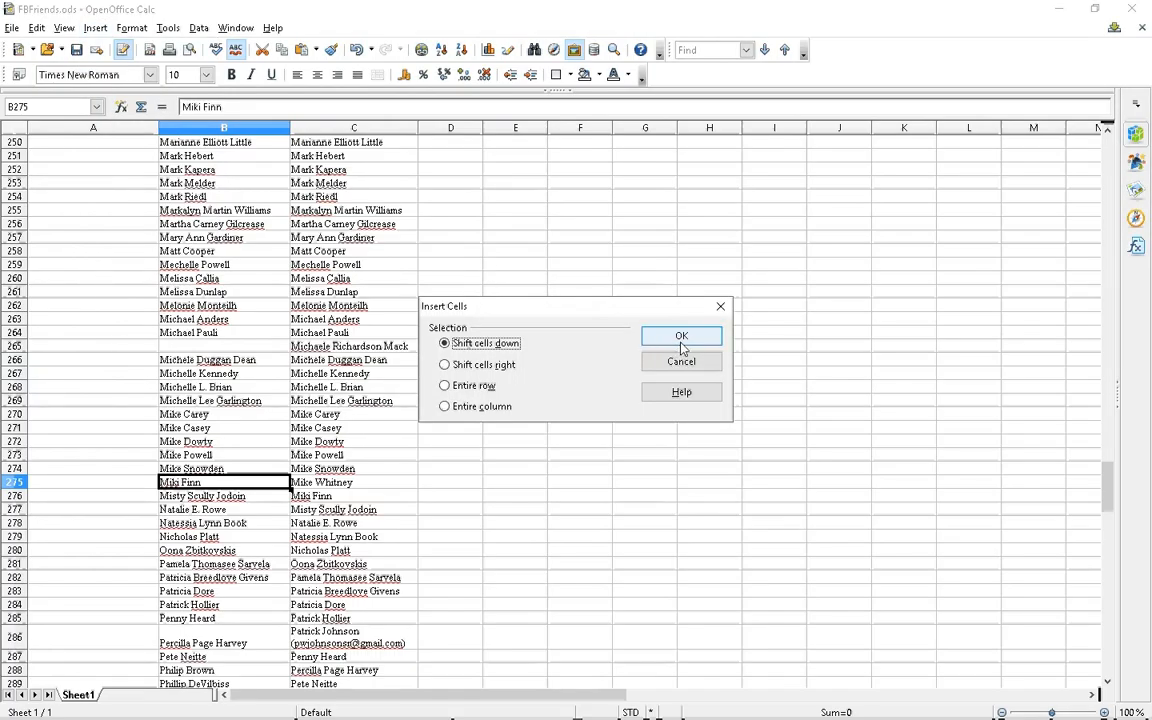
pyautogui.click(682, 337)
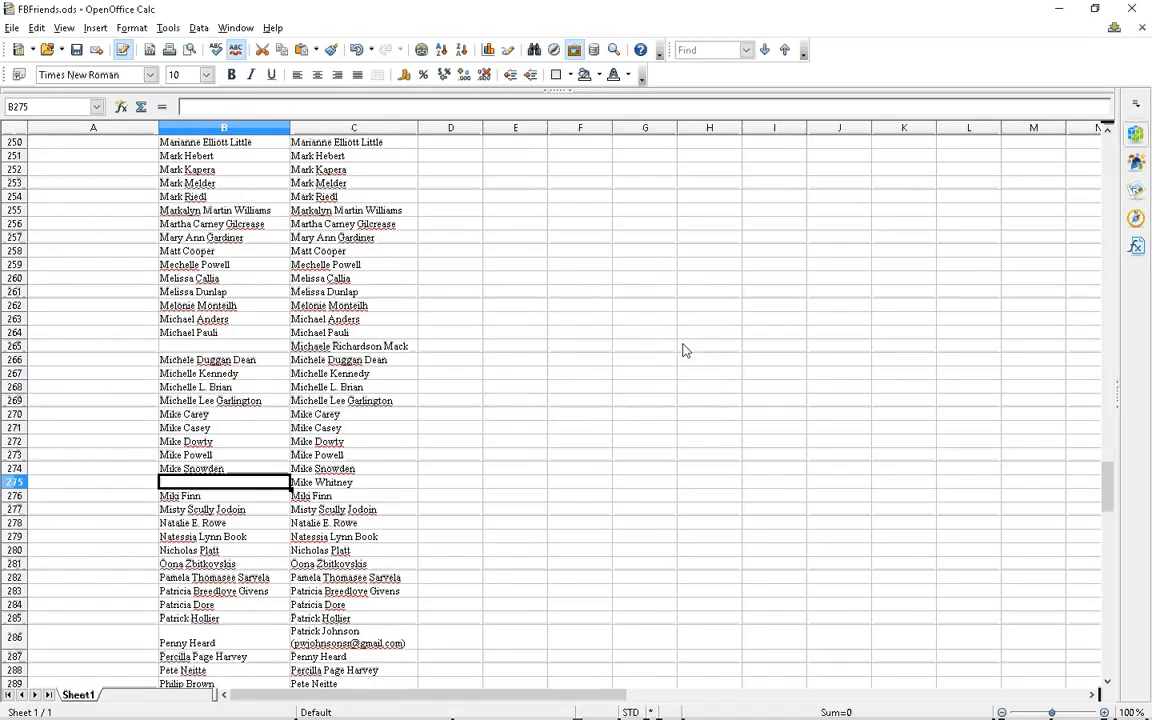
pyautogui.scroll(-2, 545, 399)
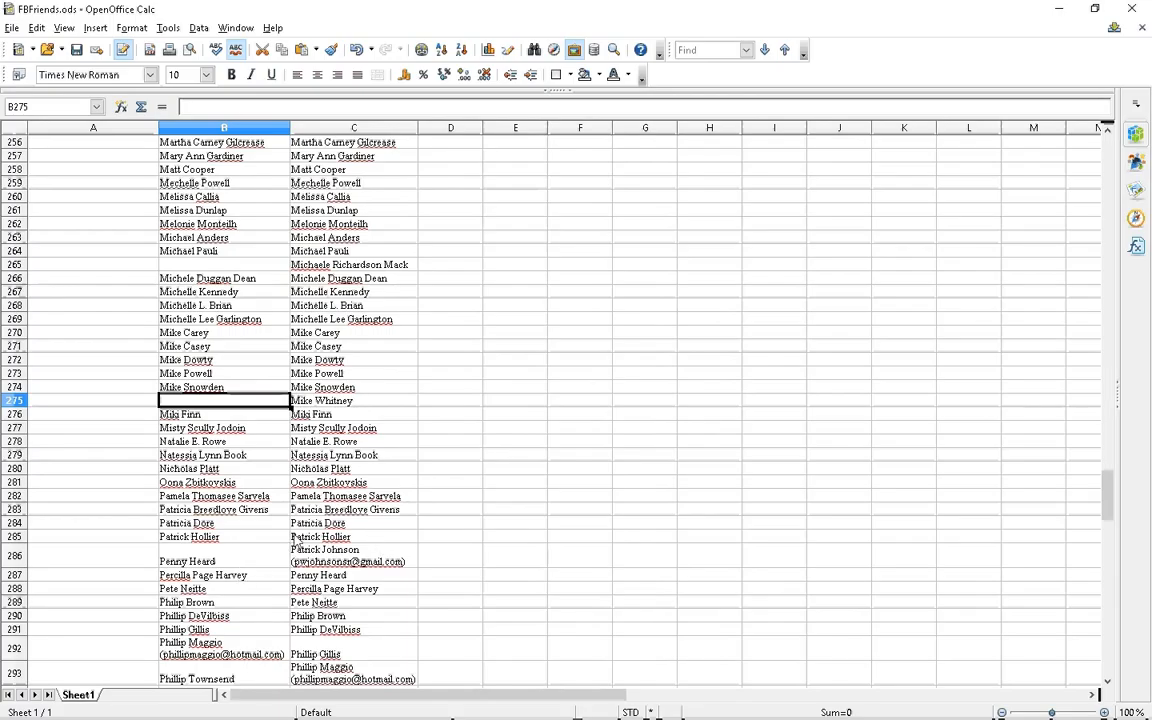
# Insert a blank cell at B286 with Shift cells down so the names line up through row 318
pyautogui.click(246, 562)
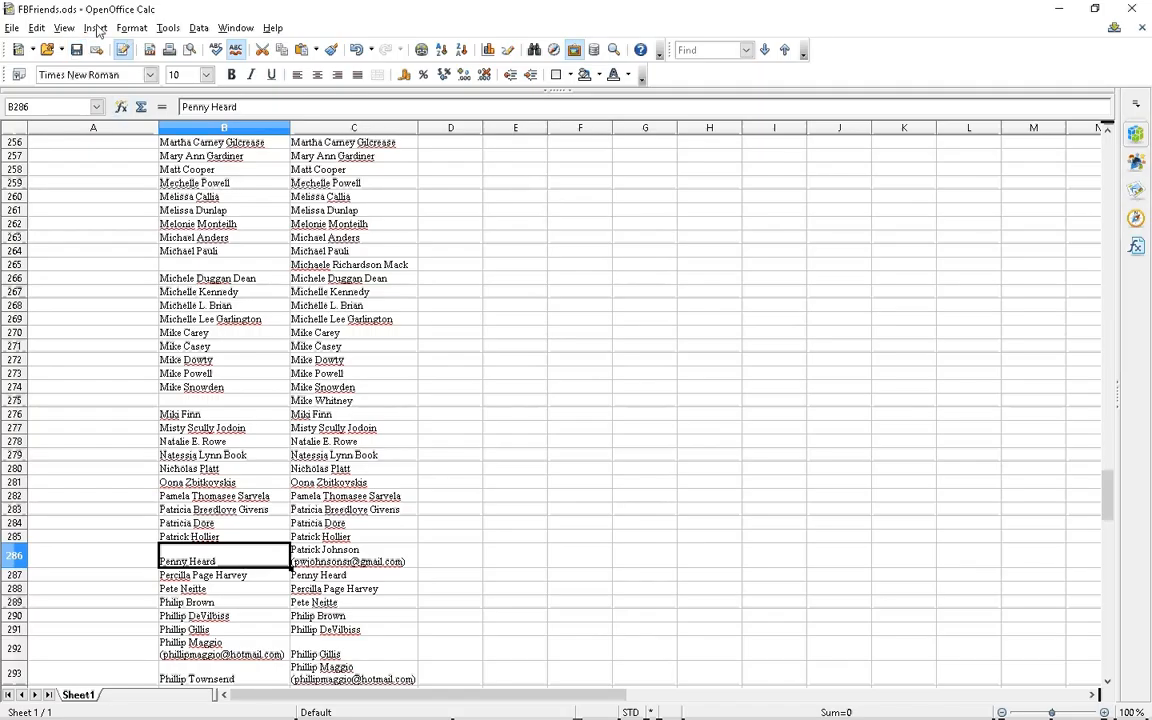
pyautogui.click(95, 28)
pyautogui.click(96, 66)
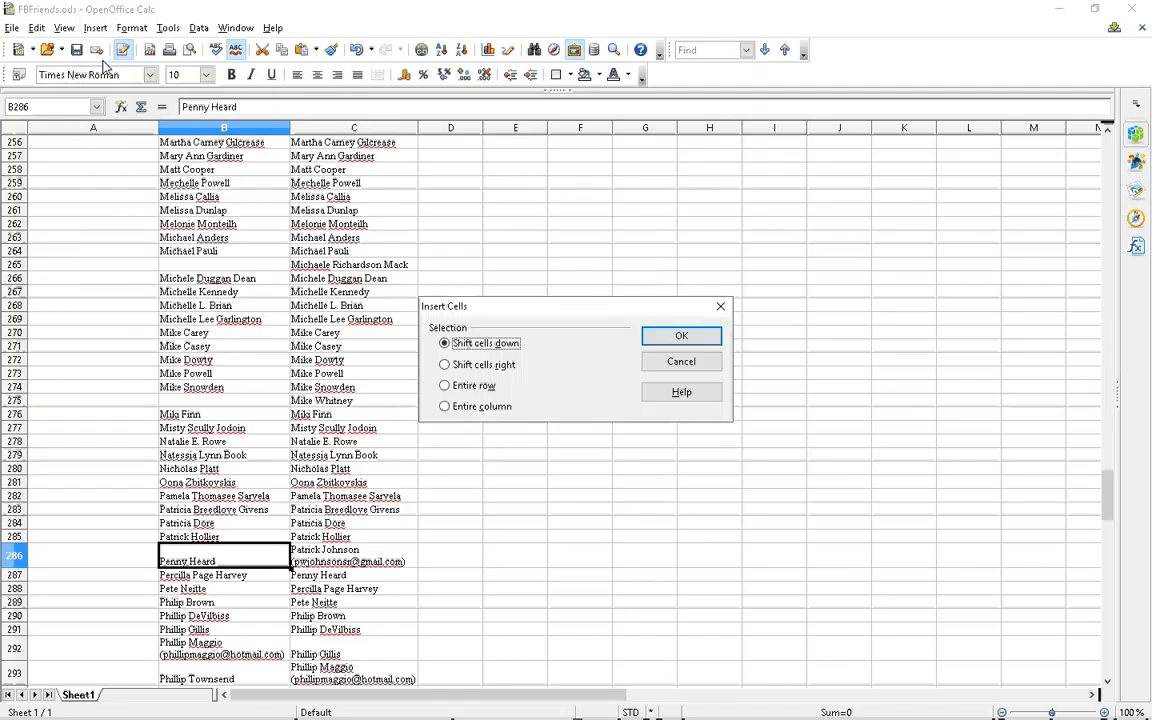
pyautogui.click(675, 343)
pyautogui.scroll(-8, 517, 436)
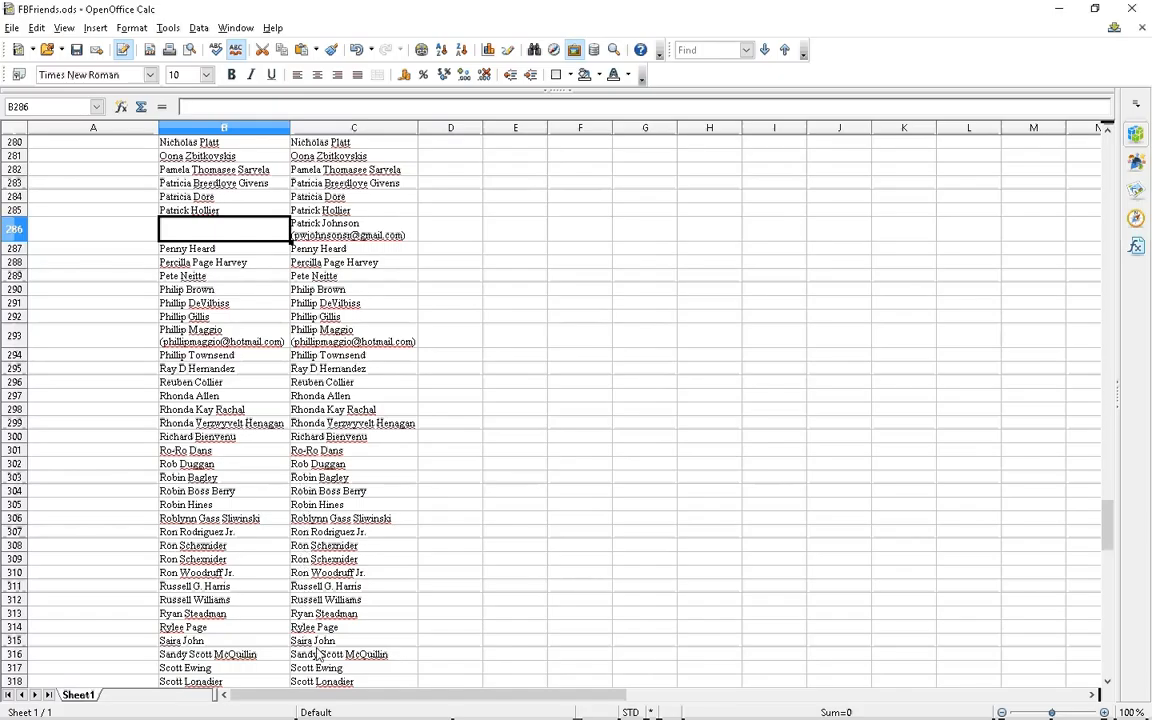
# Scroll to the end of the name lists and select cell B364
pyautogui.scroll(-10, 401, 523)
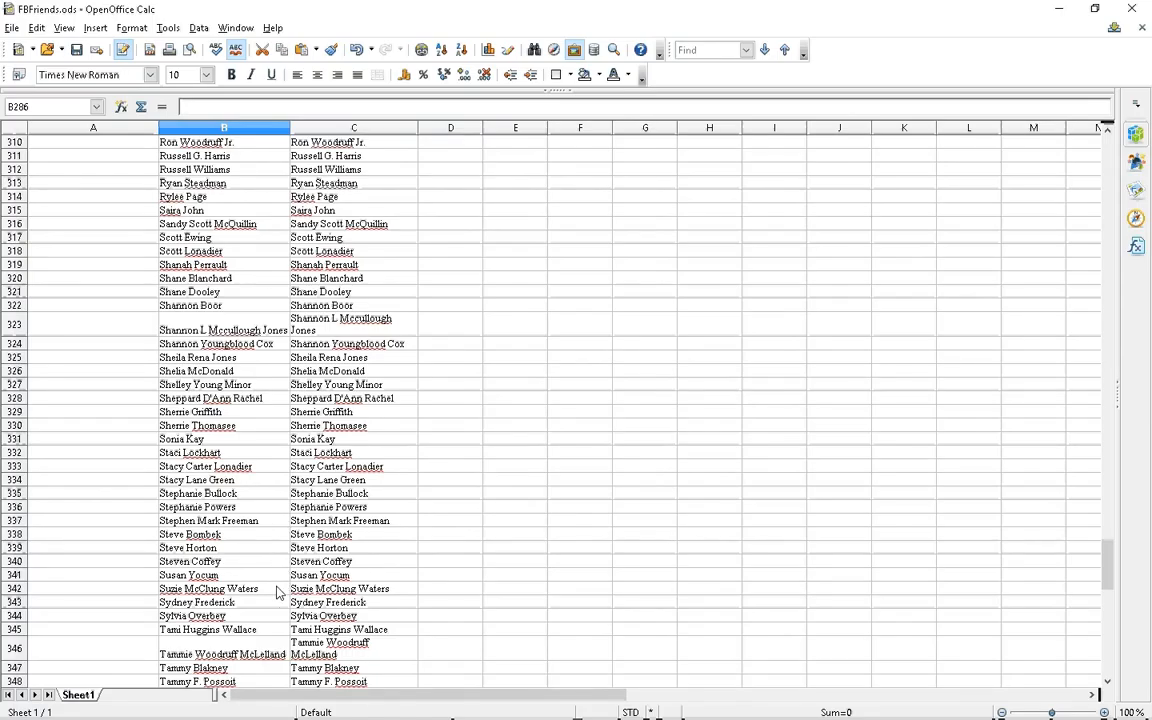
pyautogui.scroll(-1, 278, 592)
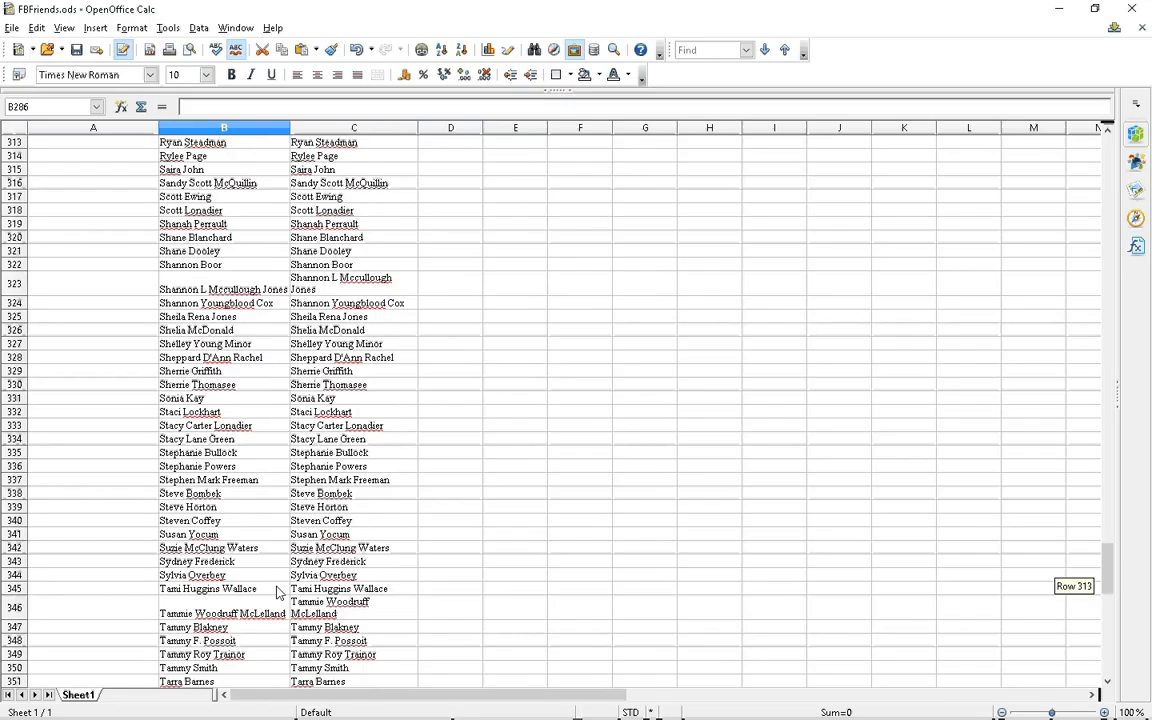
pyautogui.scroll(-8, 278, 592)
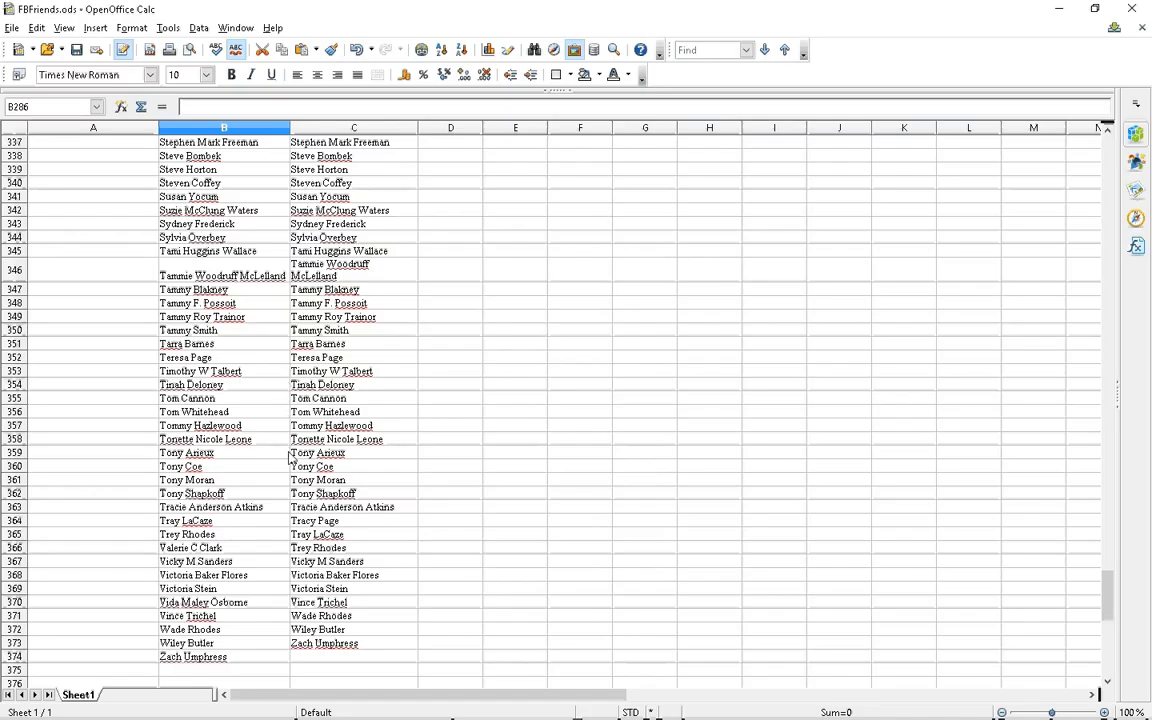
pyautogui.click(277, 524)
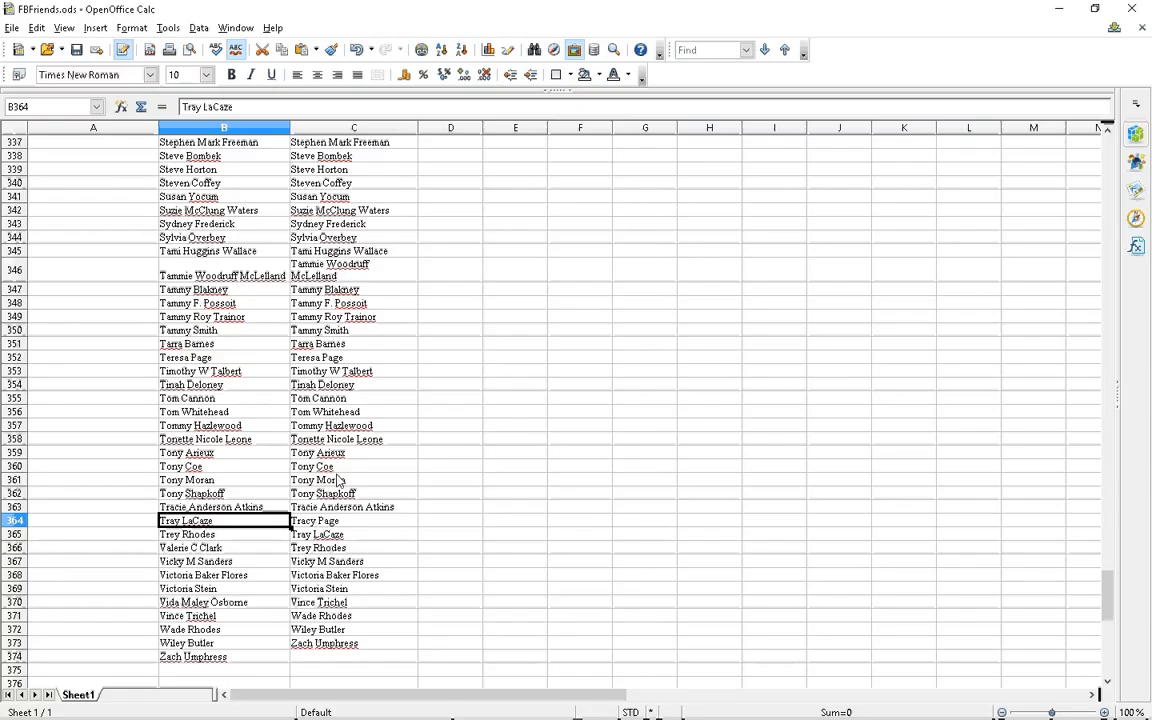
# Insert a blank cell at B364, shifting column B down, and select the unmatched name in B367
pyautogui.click(96, 28)
pyautogui.click(118, 65)
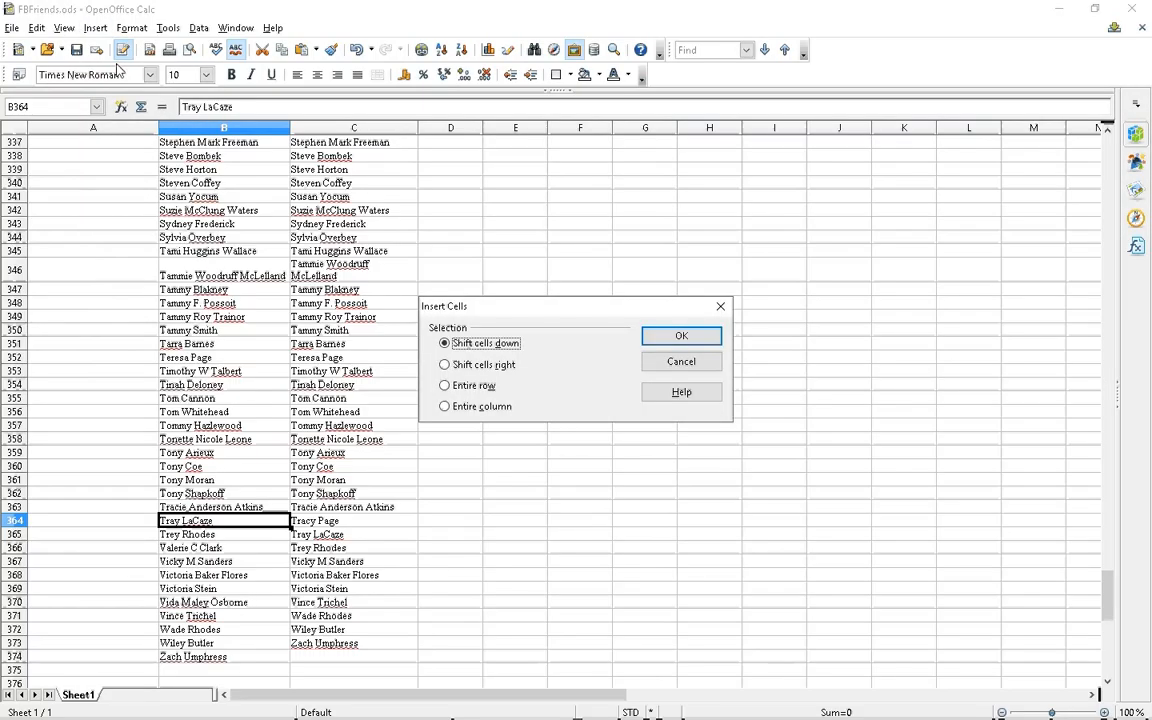
pyautogui.click(681, 337)
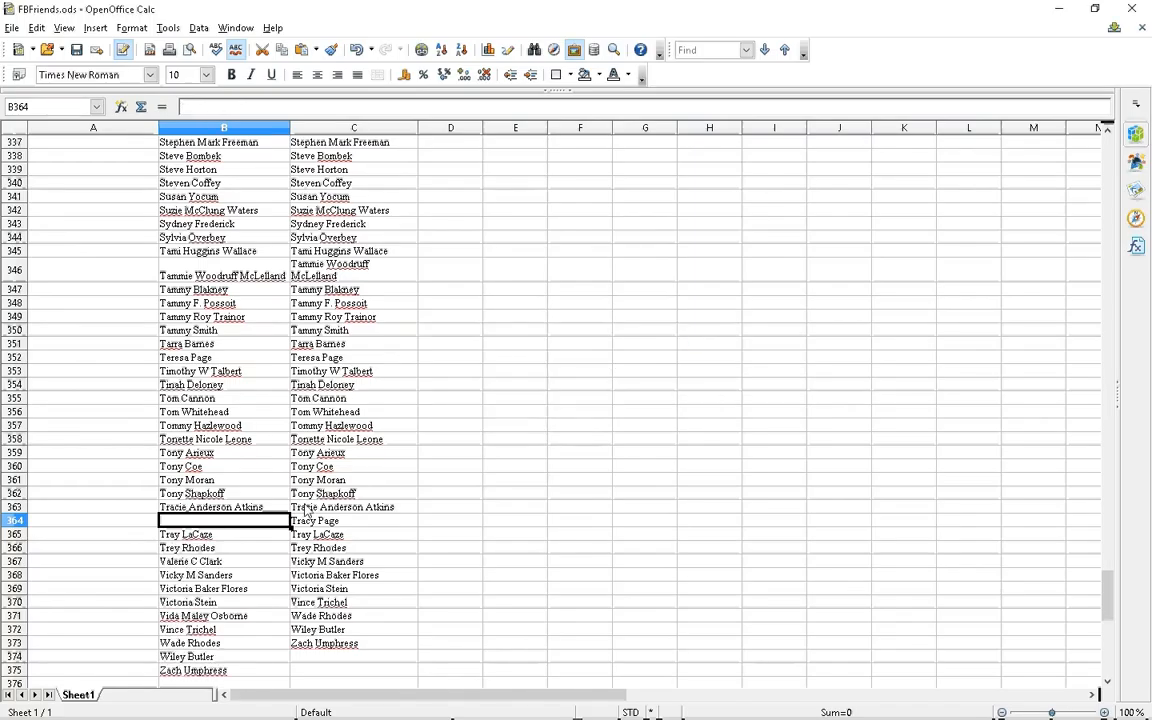
pyautogui.click(273, 566)
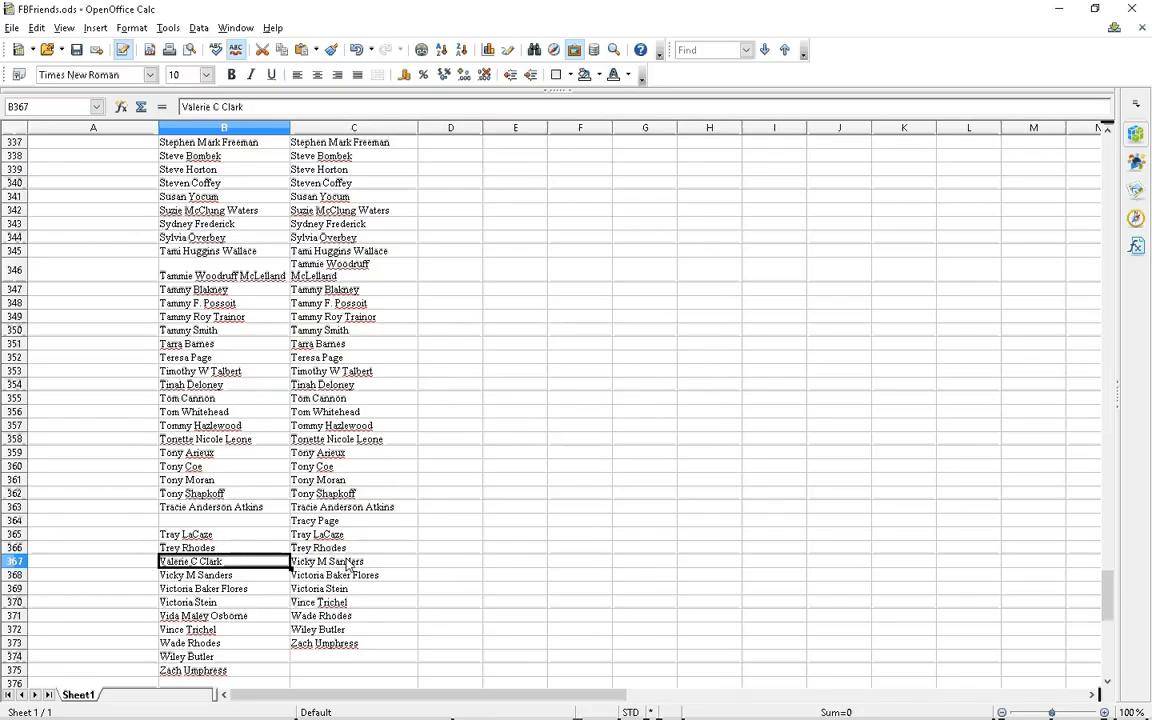
# Copy the unmatched name from B367 and enter it in a new cell A2 under the missing heading
pyautogui.rightClick(224, 567)
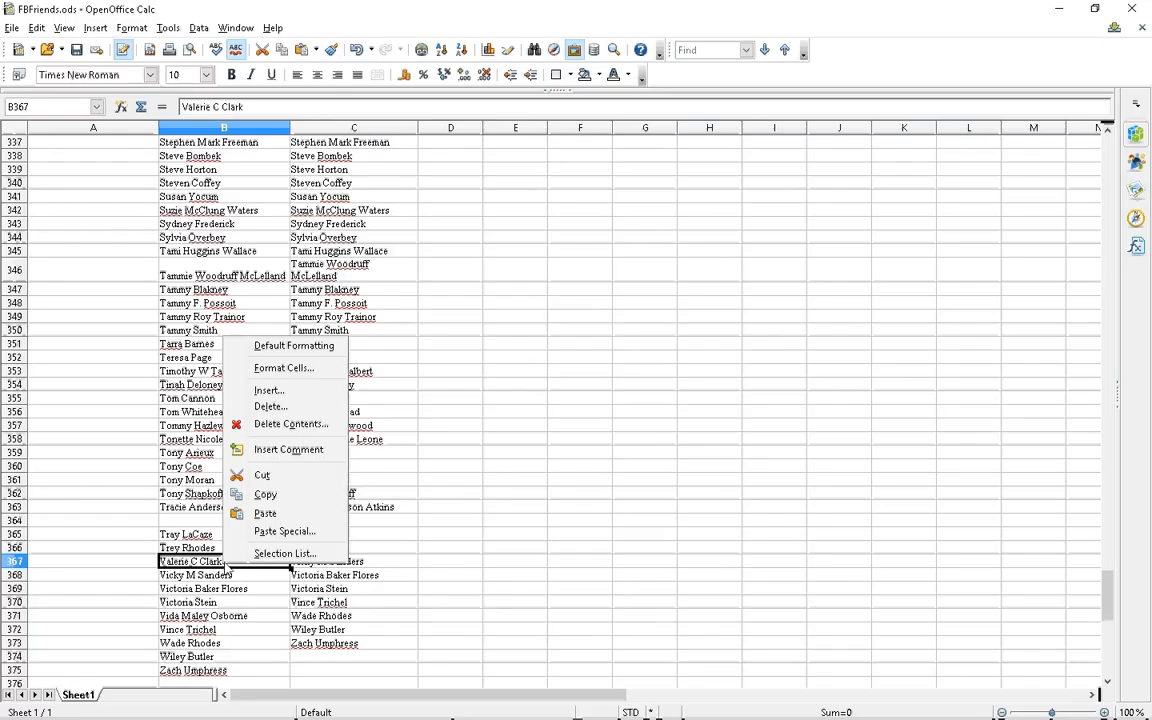
pyautogui.click(276, 496)
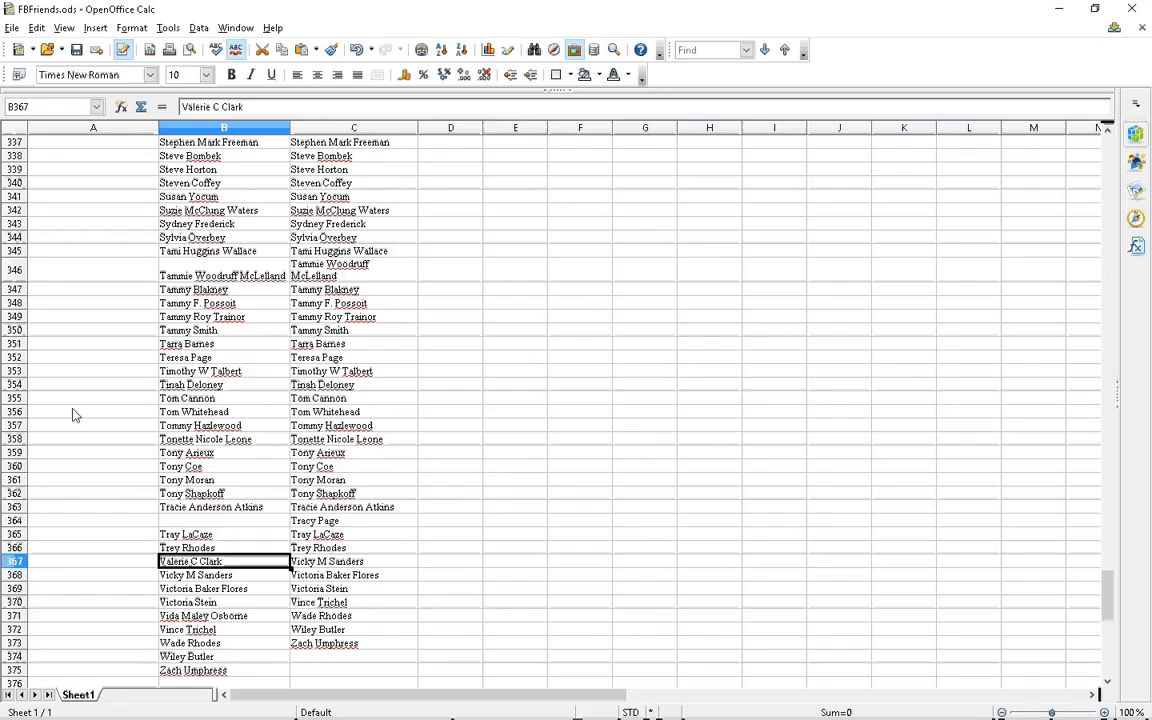
pyautogui.scroll(16, 80, 408)
pyautogui.scroll(9, 82, 405)
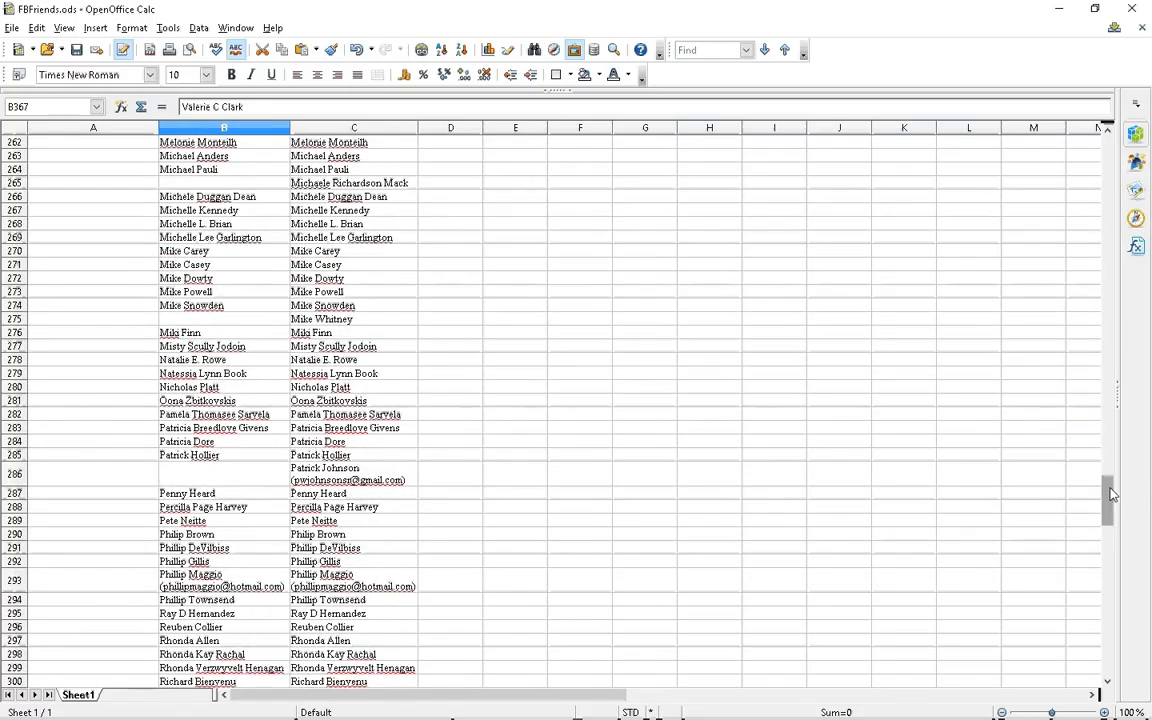
pyautogui.moveTo(1105, 495); pyautogui.dragTo(1105, 145)
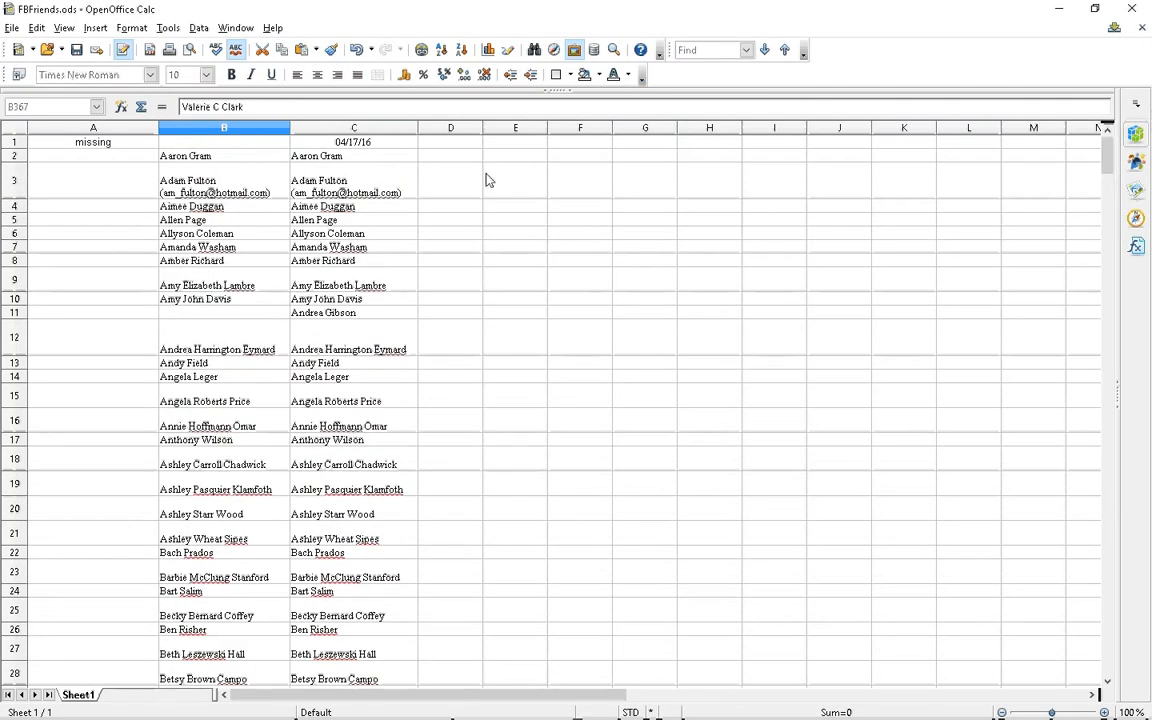
pyautogui.click(38, 157)
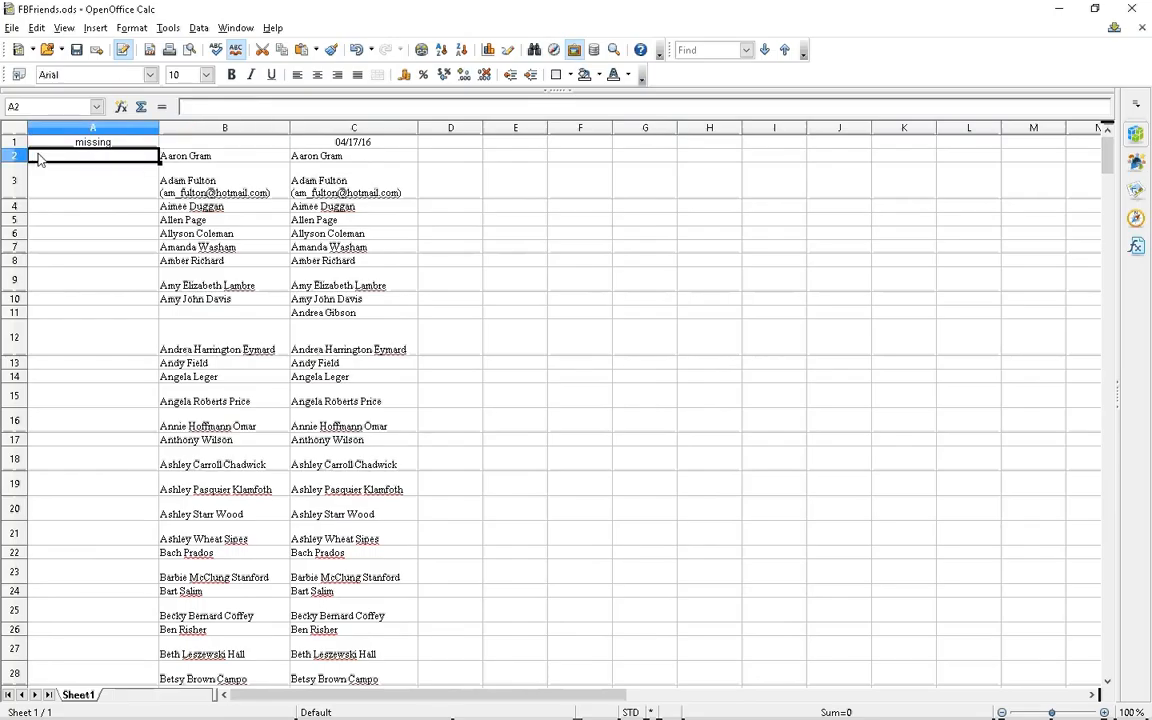
pyautogui.rightClick(40, 158)
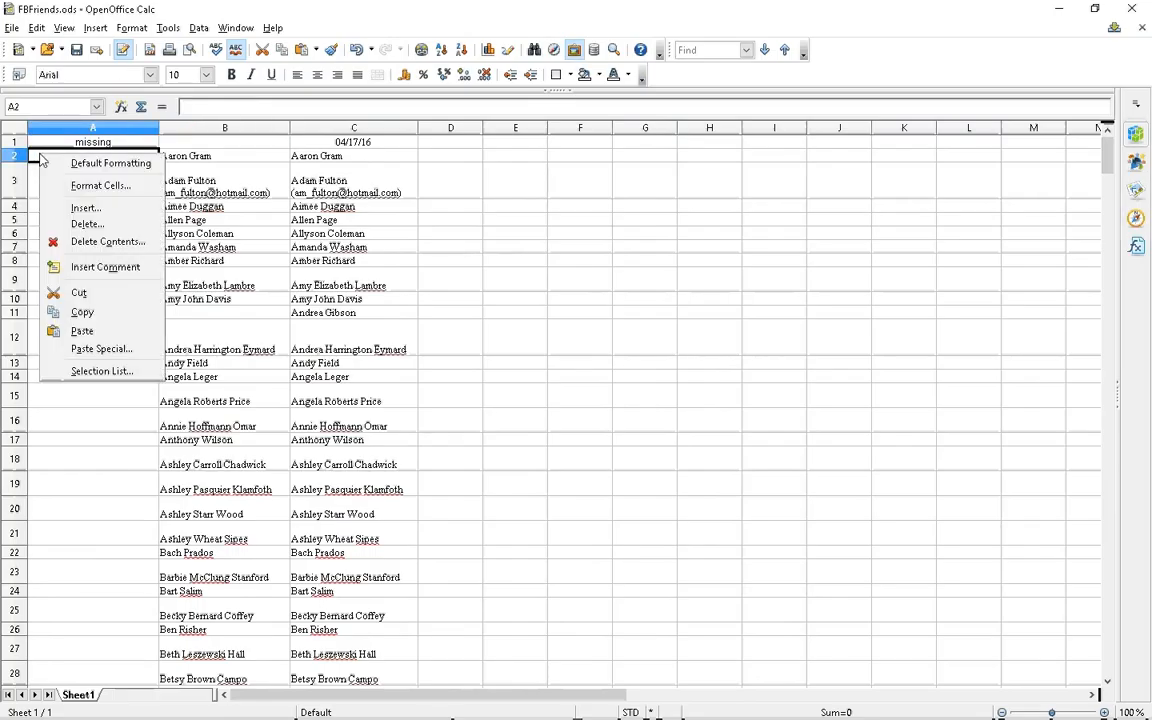
pyautogui.click(86, 209)
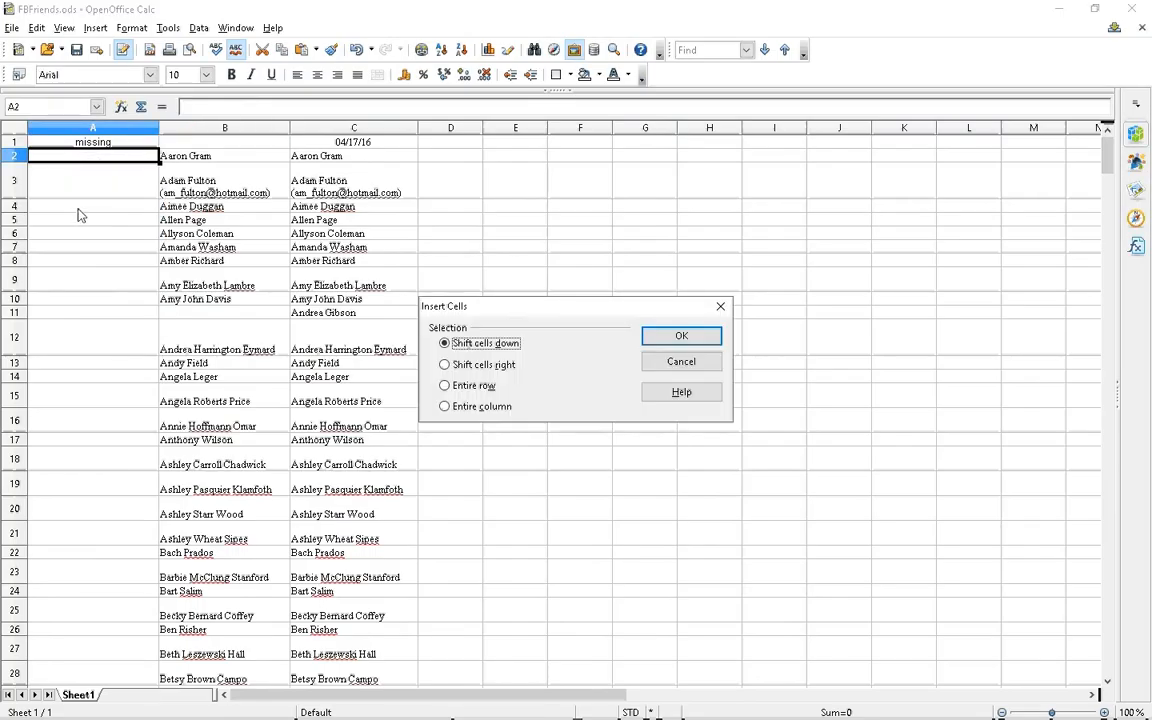
pyautogui.click(685, 339)
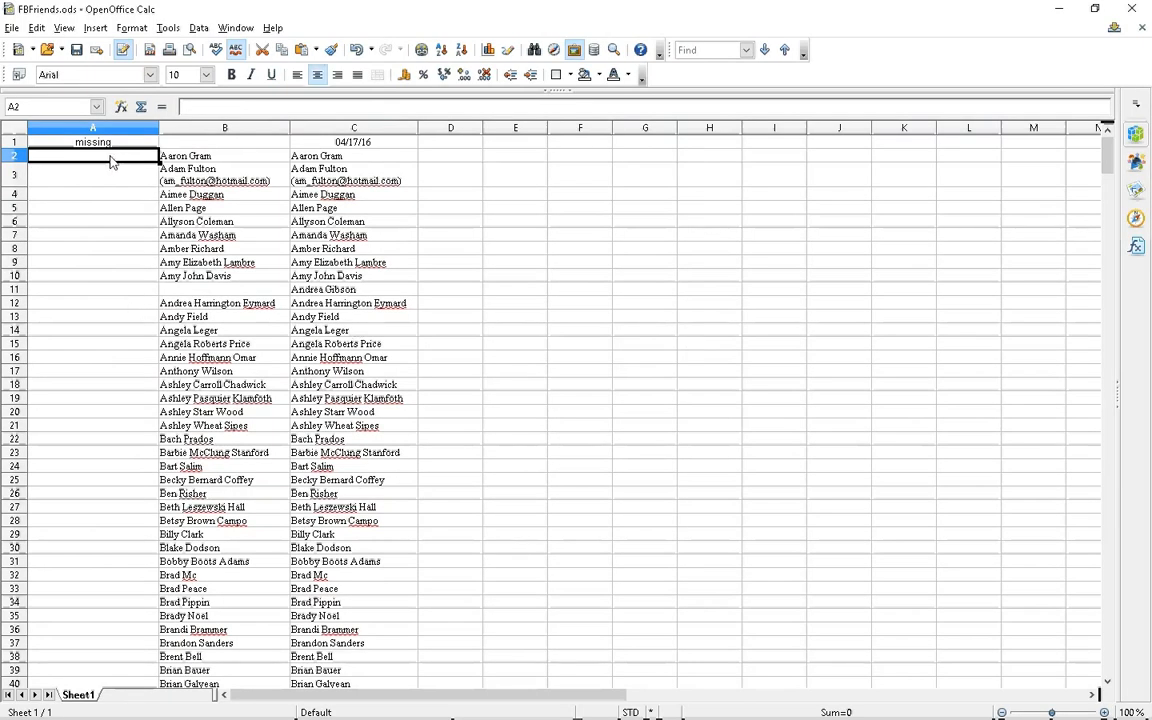
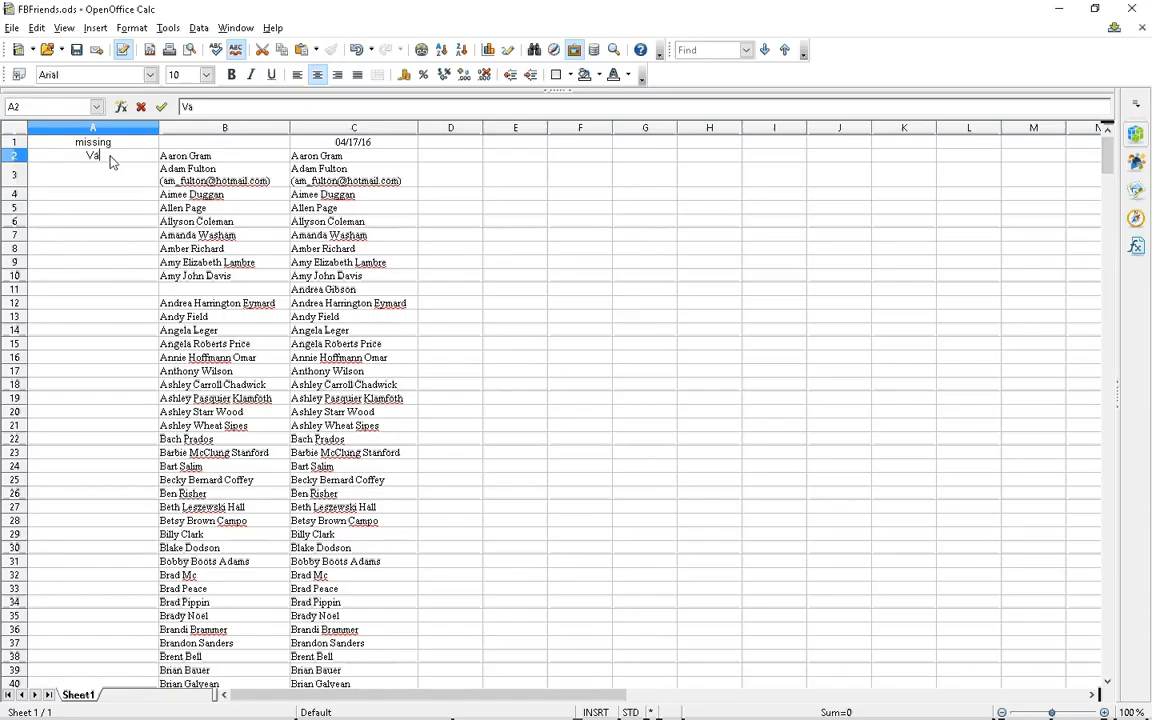
# Delete cell B367 with Shift cells up so the lists realign
pyautogui.scroll(-20, 77, 332)
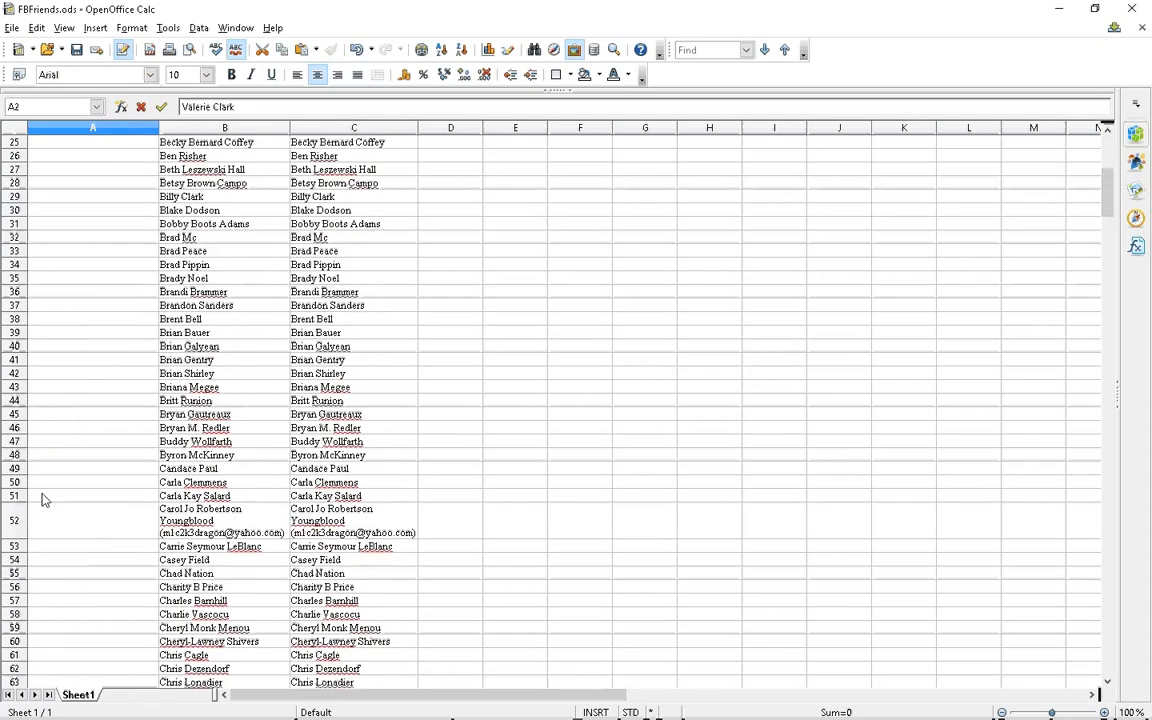
pyautogui.scroll(-20, 88, 488)
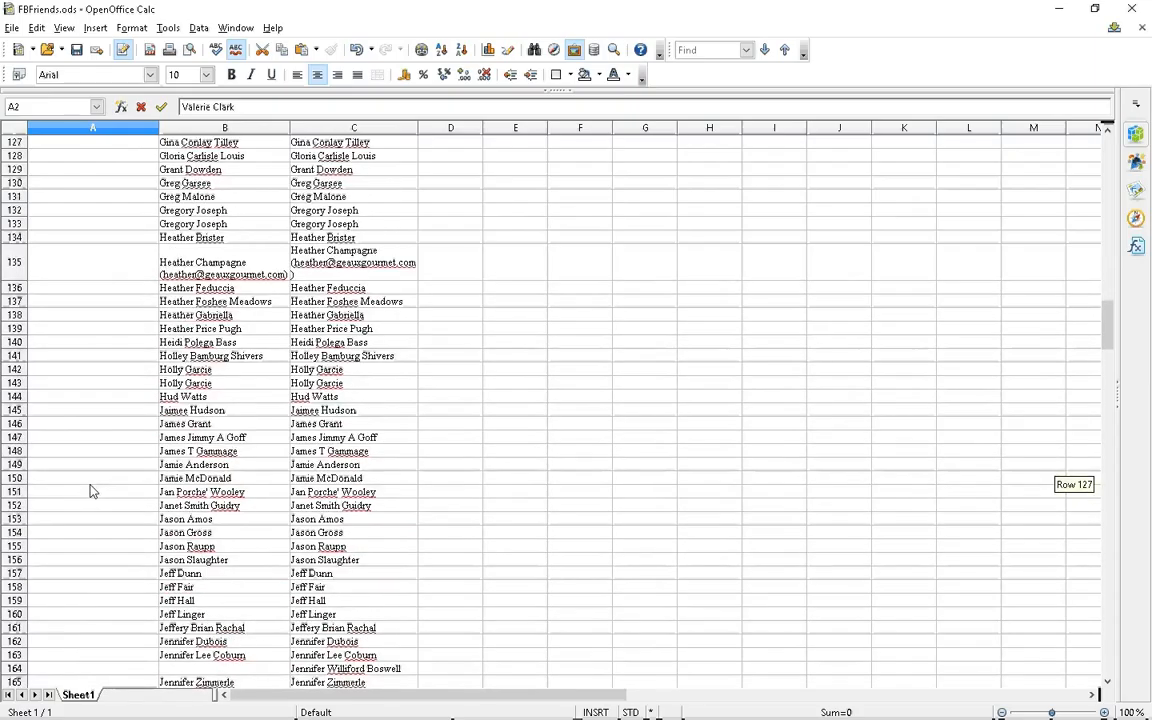
pyautogui.scroll(-20, 115, 514)
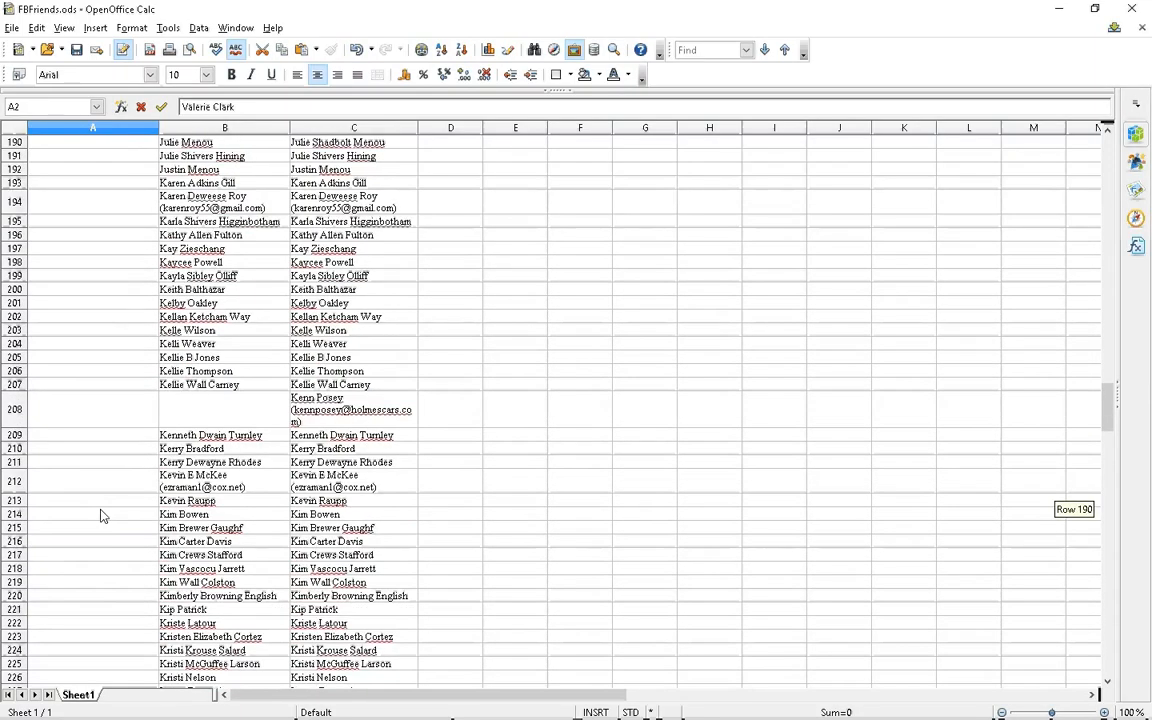
pyautogui.scroll(-12, 113, 518)
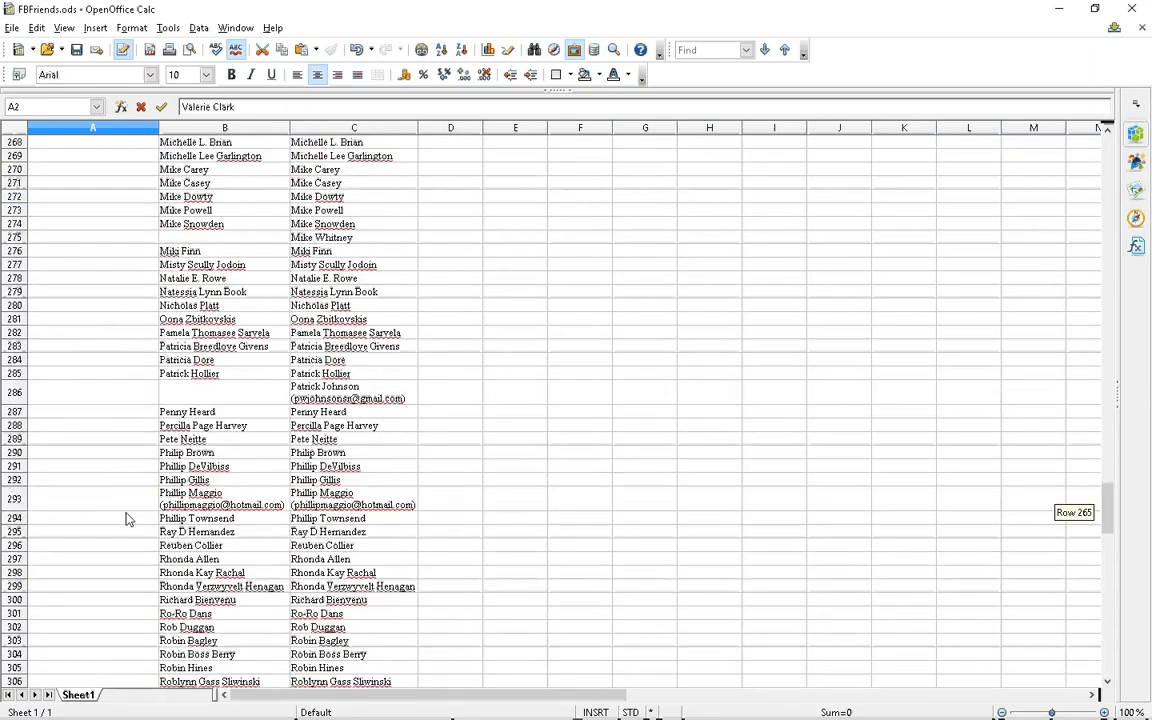
pyautogui.scroll(-20, 127, 518)
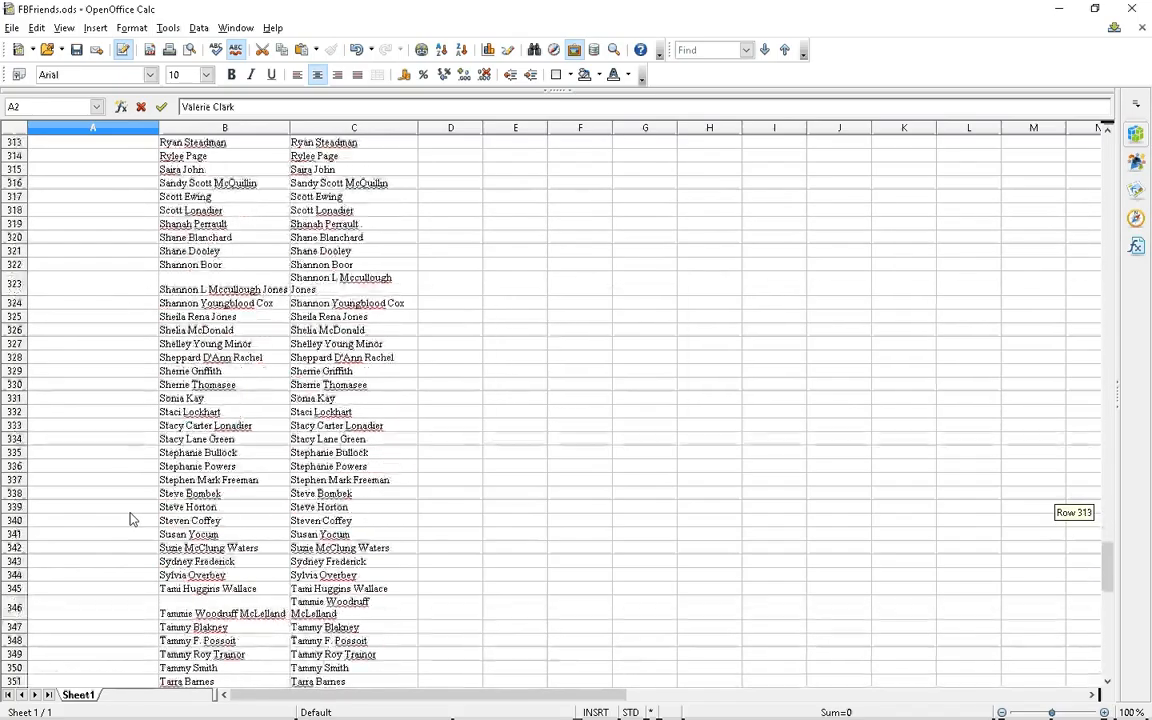
pyautogui.scroll(-7, 130, 518)
pyautogui.scroll(2, 150, 517)
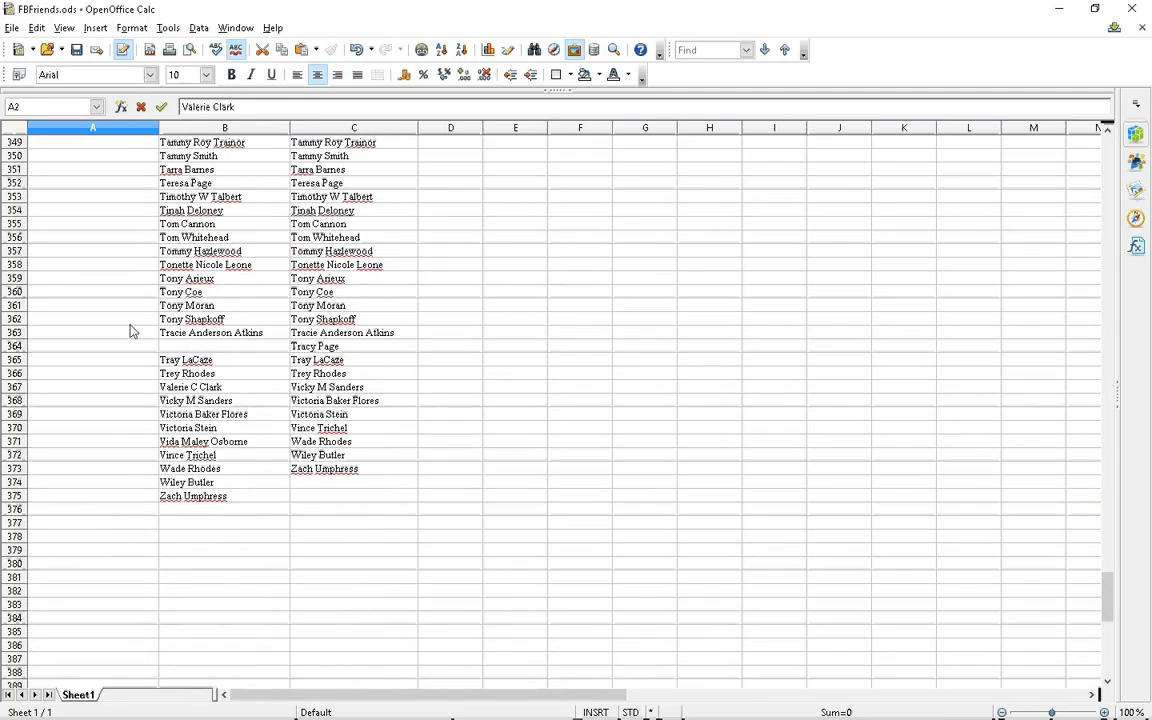
pyautogui.scroll(1, 215, 272)
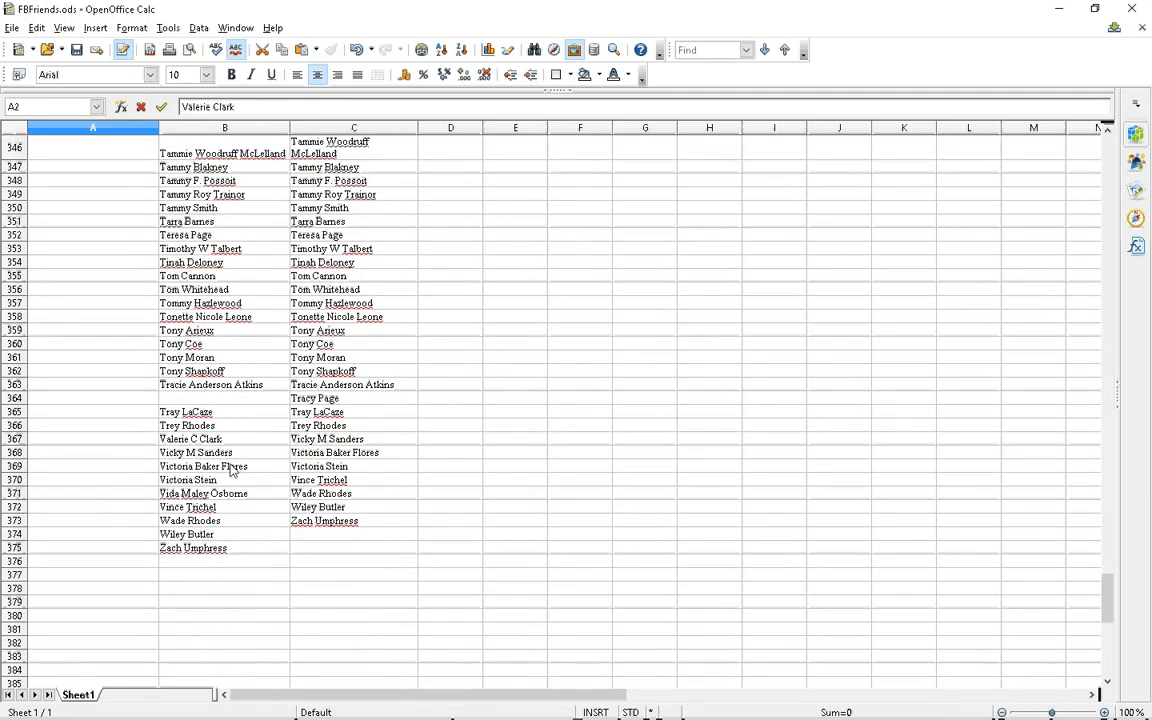
pyautogui.click(190, 439)
pyautogui.rightClick(186, 439)
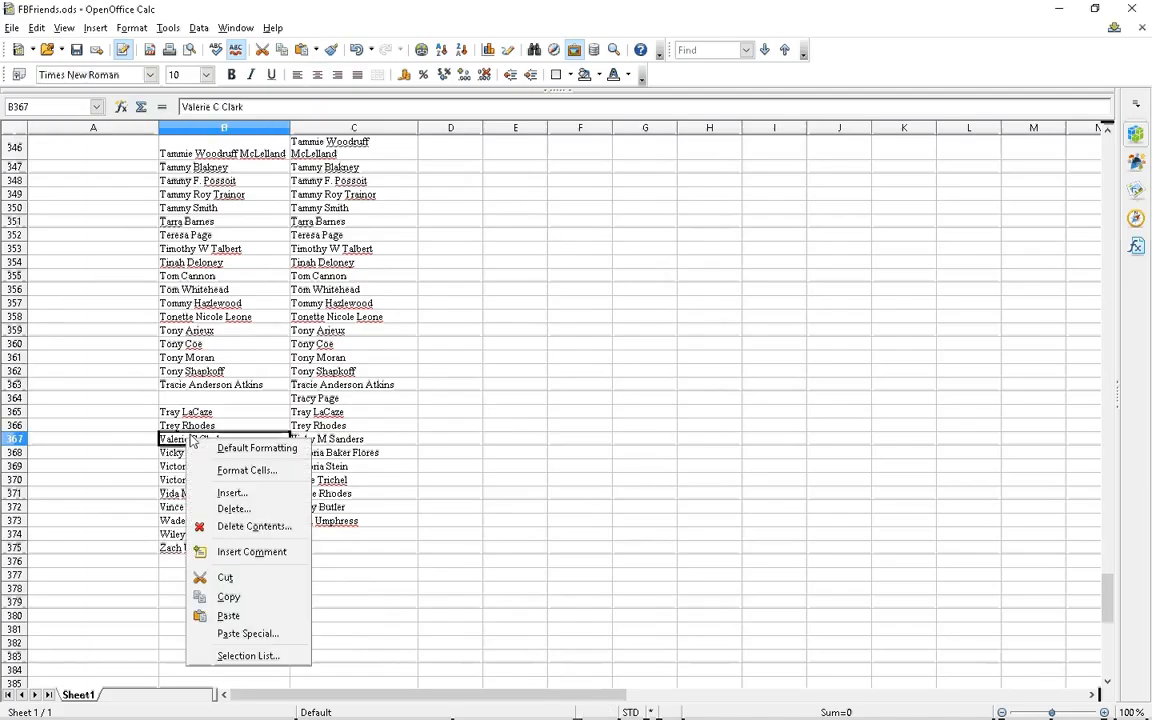
pyautogui.click(243, 514)
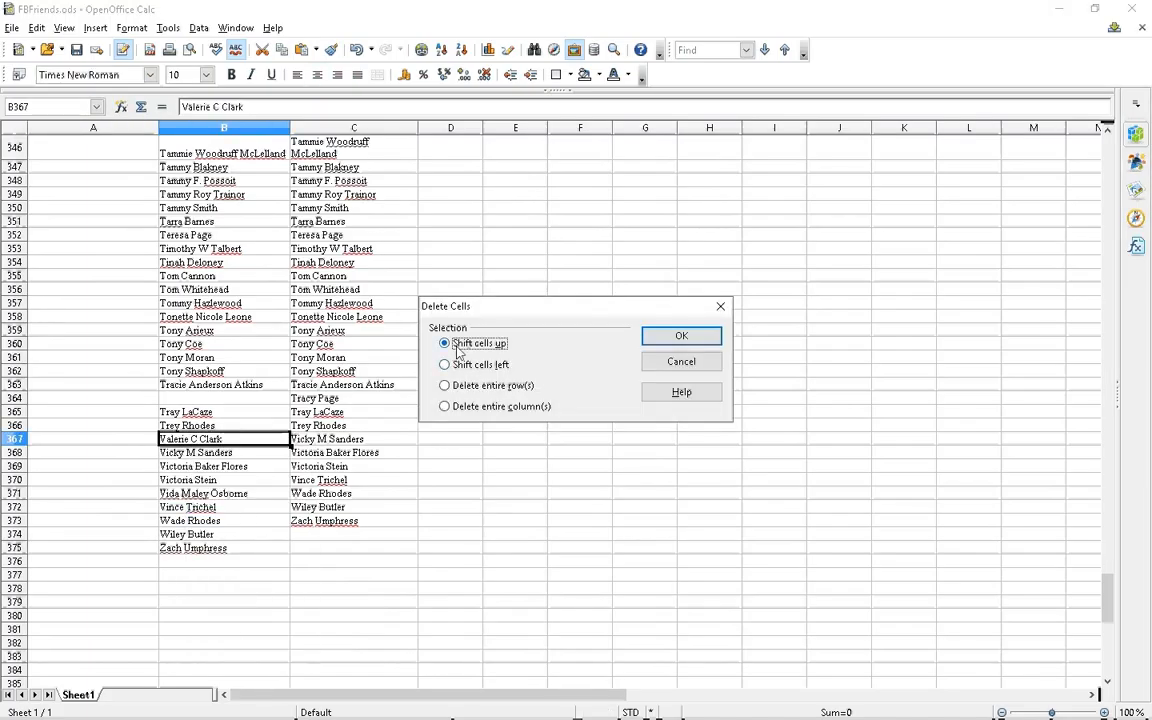
pyautogui.click(682, 337)
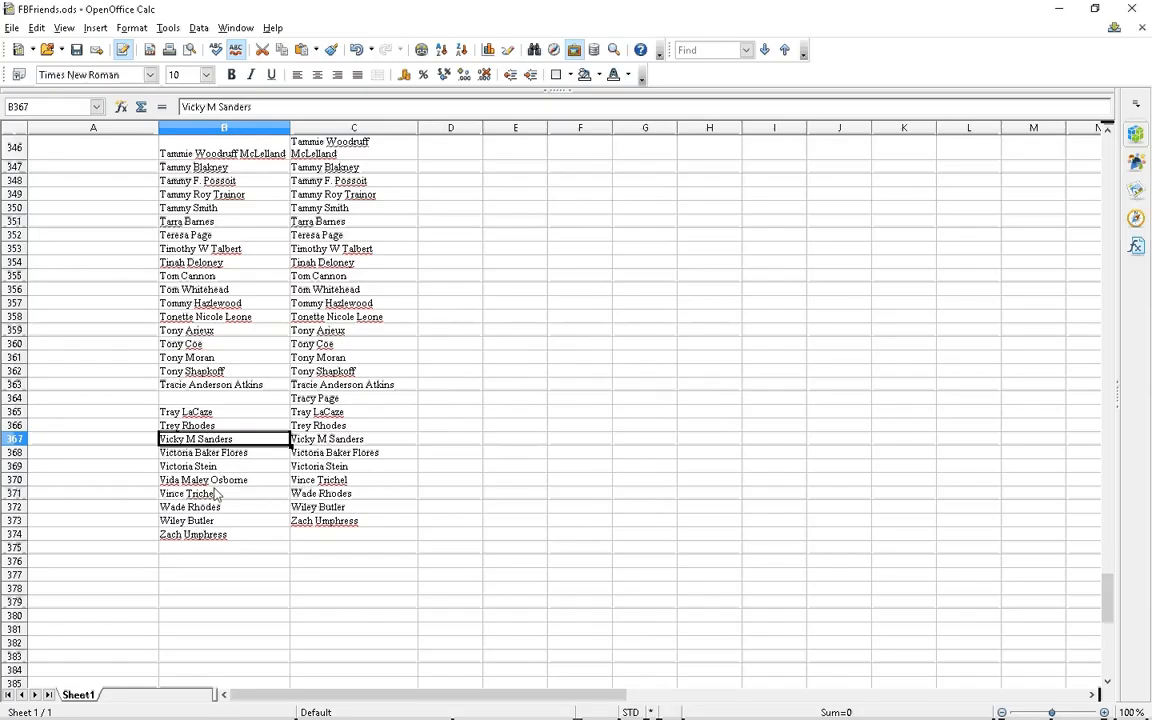
# Copy the full name from B370 and paste it into A3 of the missing column
pyautogui.click(206, 480)
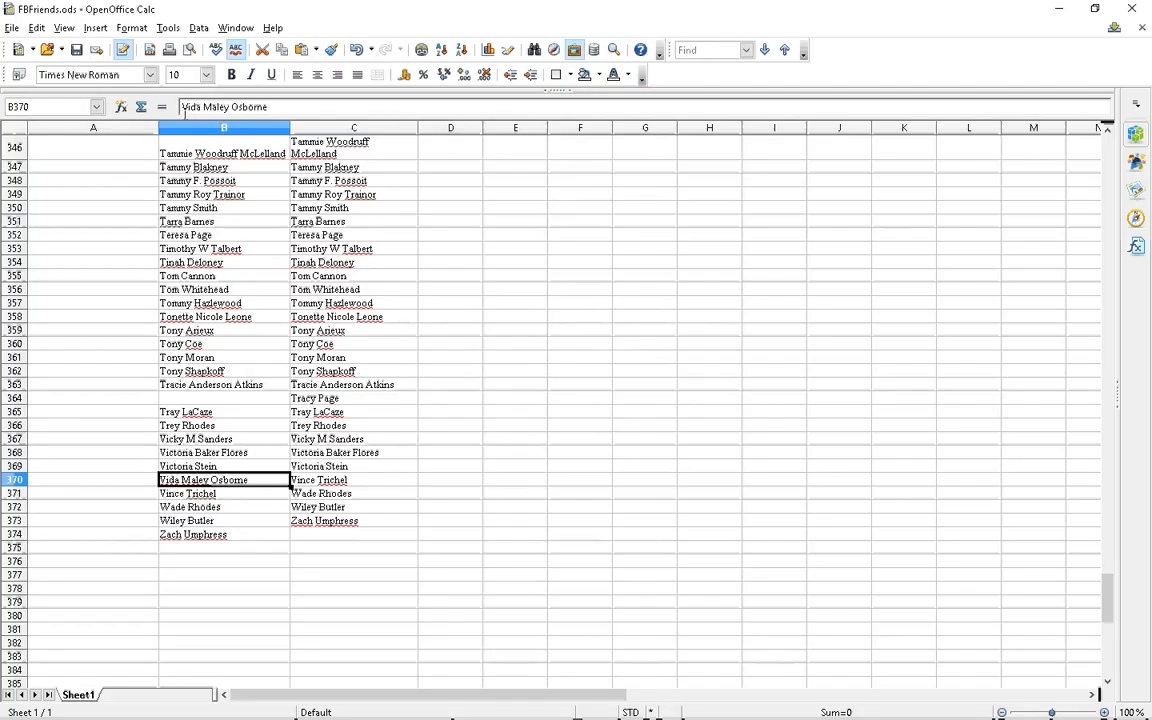
pyautogui.moveTo(172, 107); pyautogui.dragTo(262, 110)
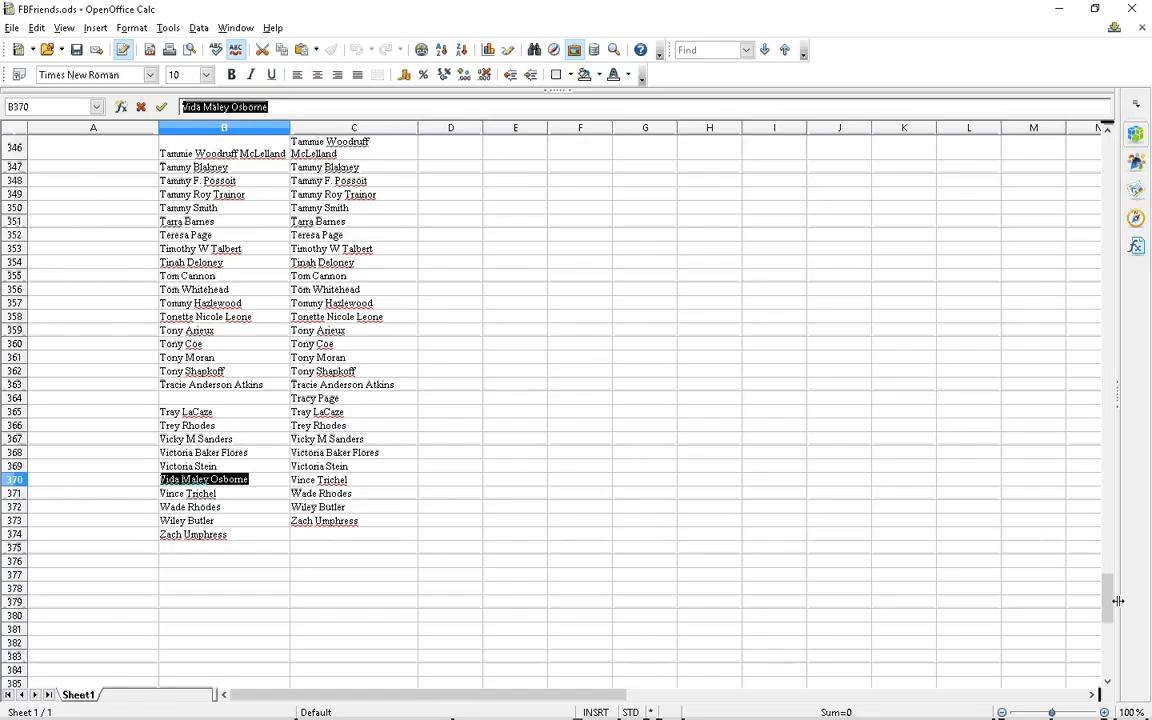
pyautogui.moveTo(1107, 600); pyautogui.dragTo(948, 120)
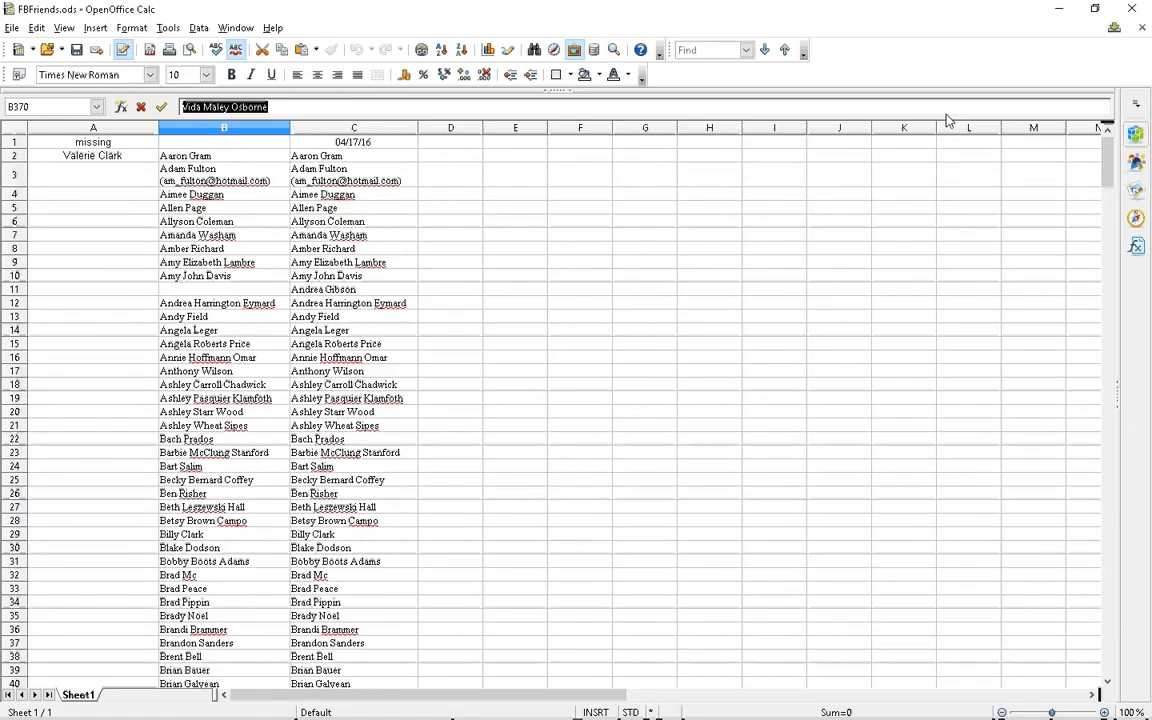
pyautogui.click(56, 174)
pyautogui.rightClick(56, 175)
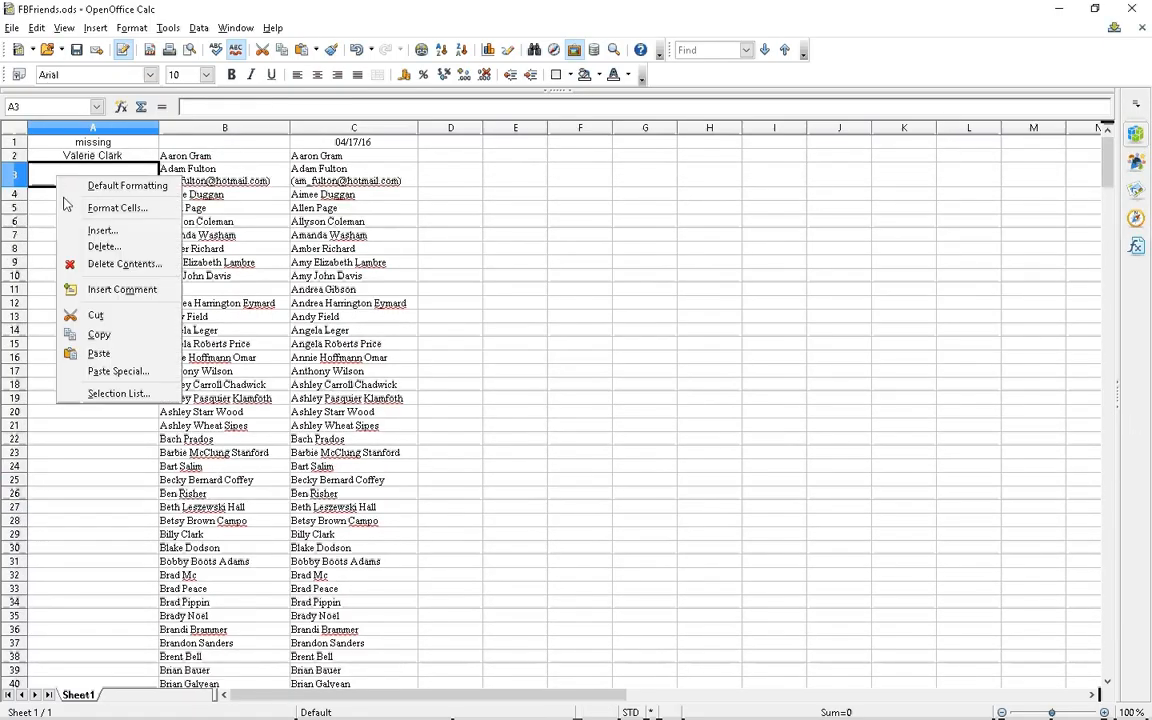
pyautogui.click(110, 354)
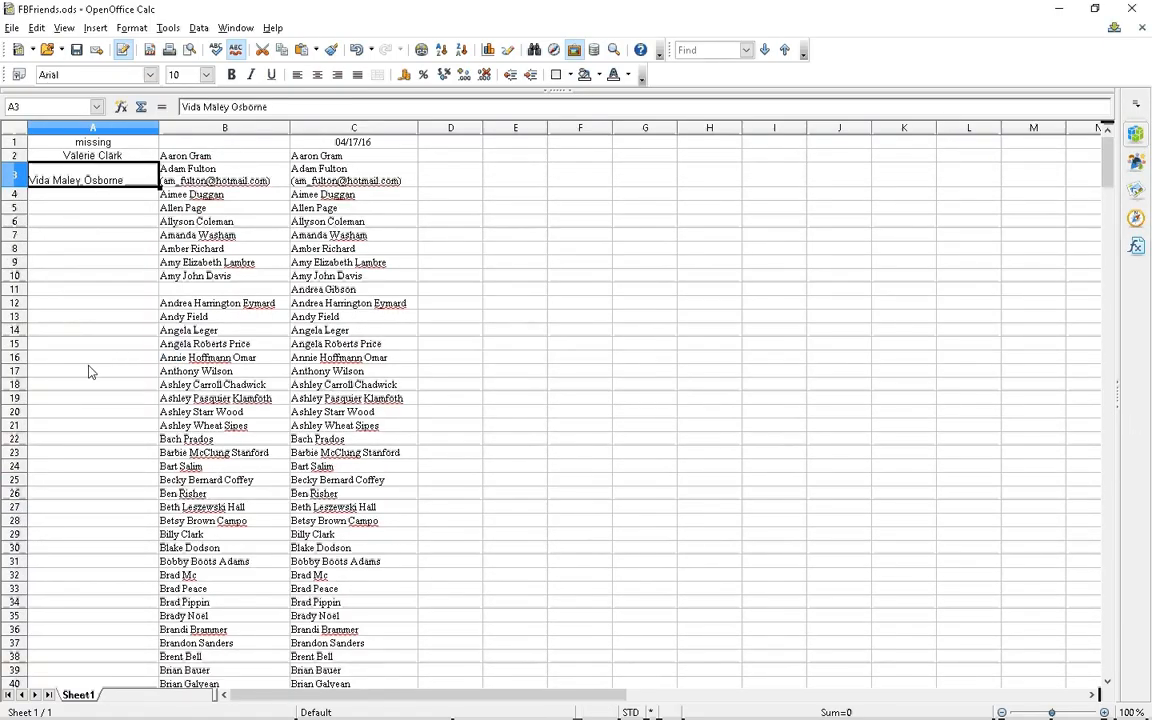
# Delete cell B370, shifting column B up so both lists match through row 373
pyautogui.scroll(-12, 88, 372)
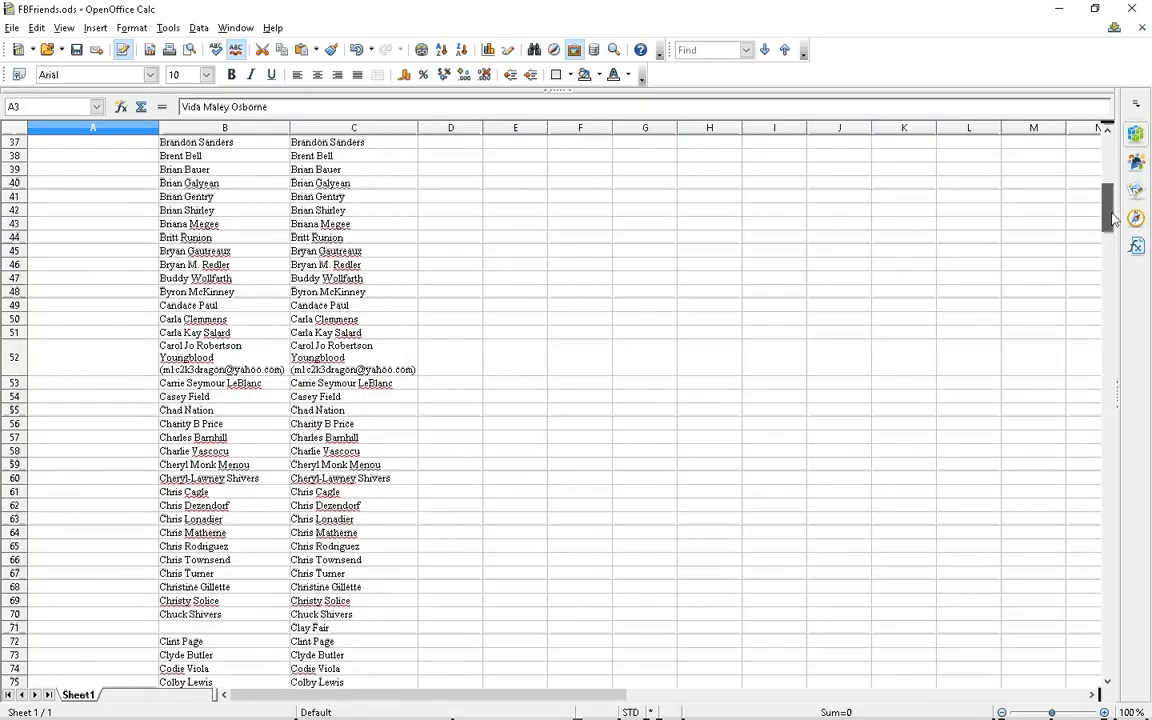
pyautogui.moveTo(1113, 218); pyautogui.dragTo(1136, 620)
pyautogui.click(221, 537)
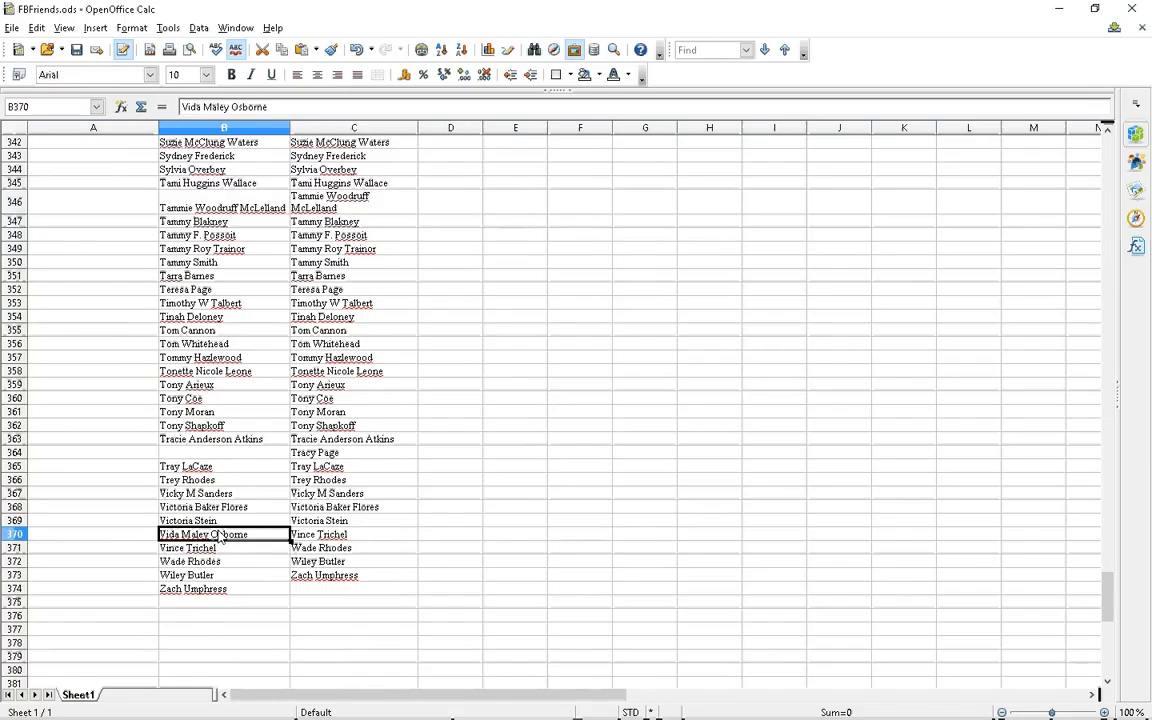
pyautogui.rightClick(221, 537)
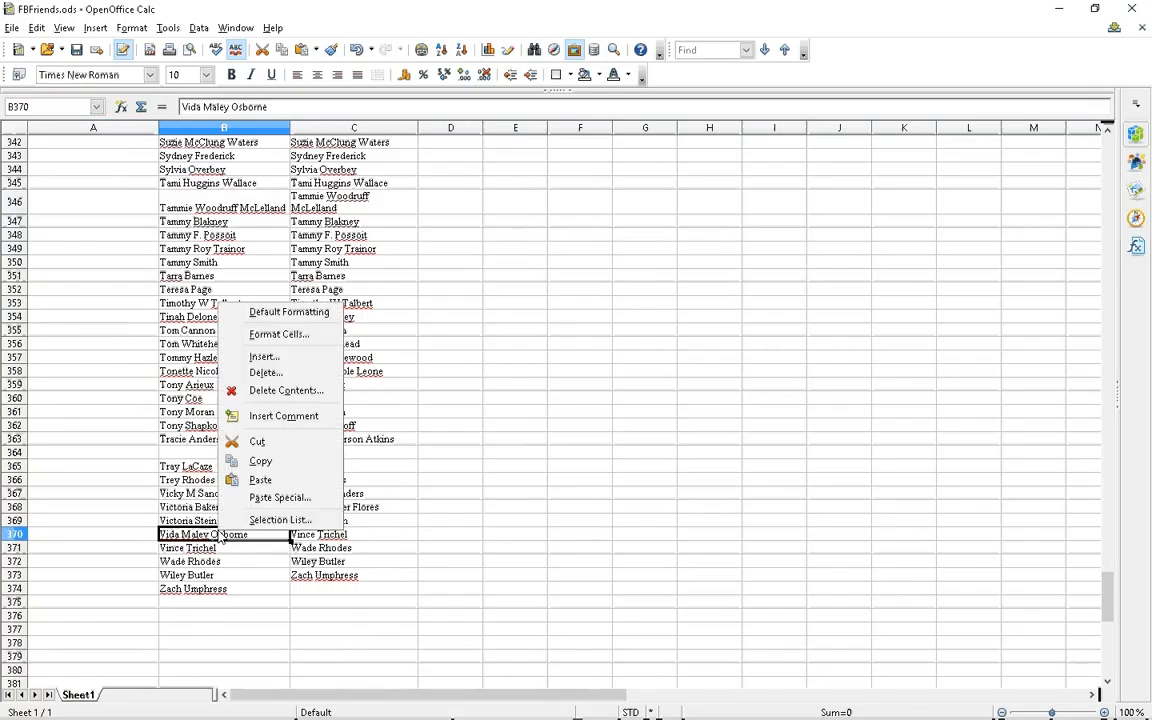
pyautogui.click(262, 372)
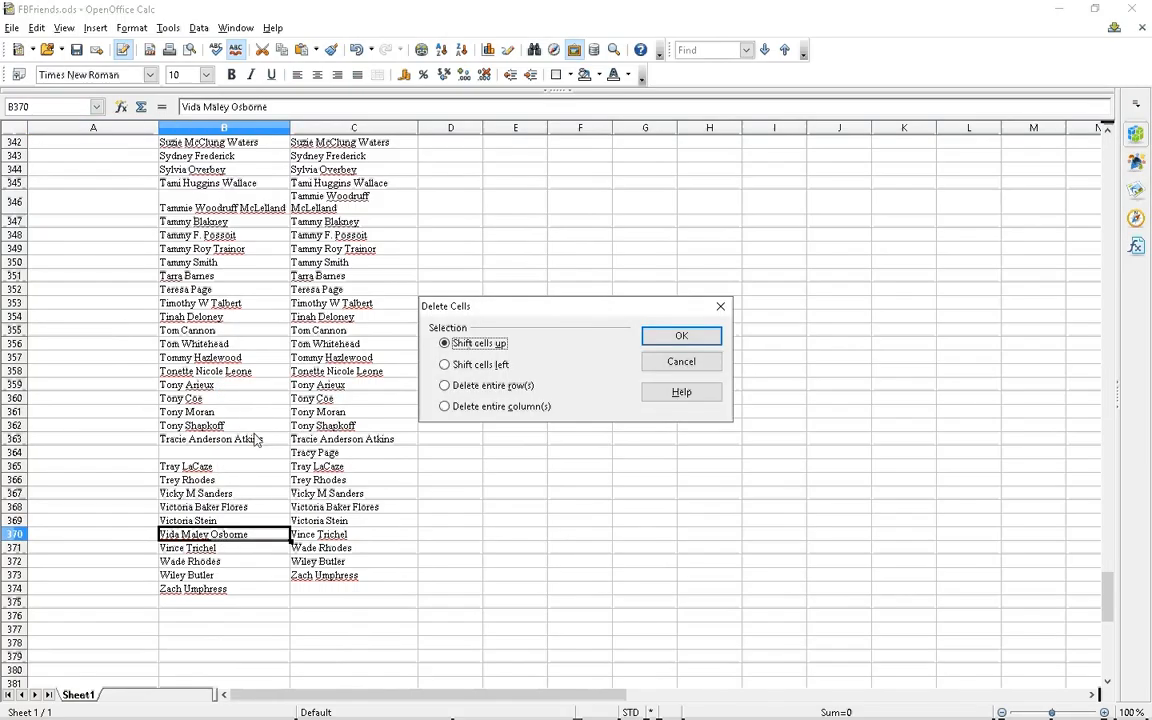
pyautogui.click(679, 337)
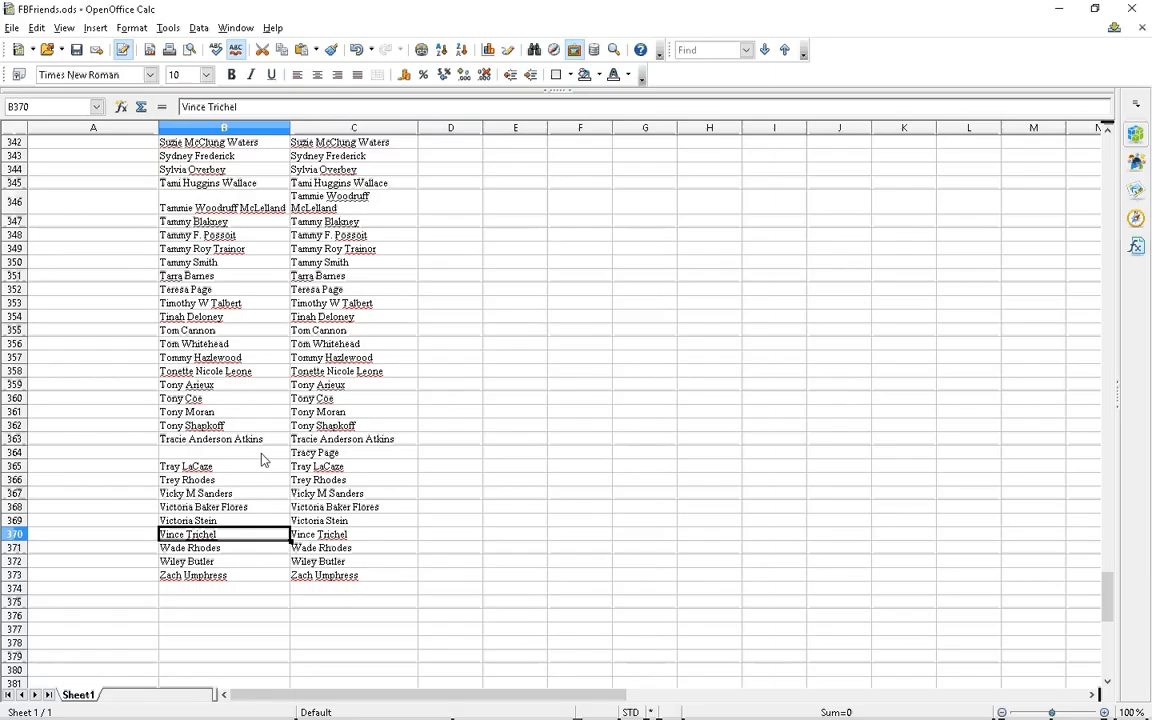
pyautogui.scroll(6, 230, 505)
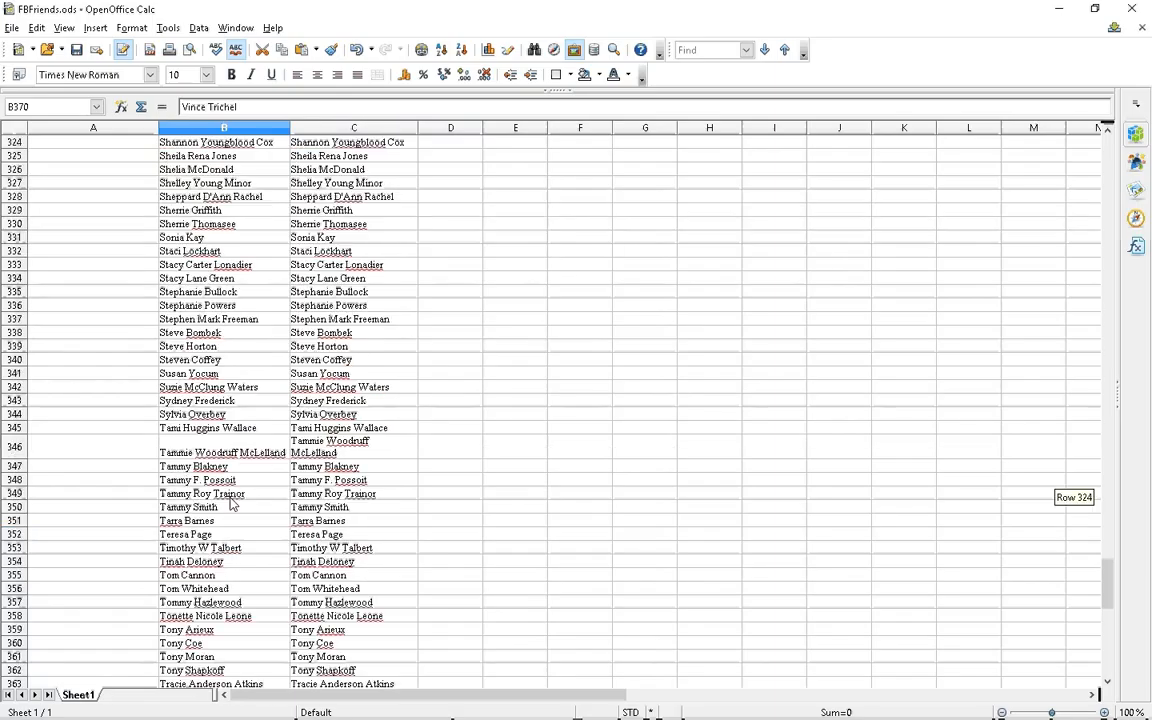
pyautogui.scroll(20, 230, 505)
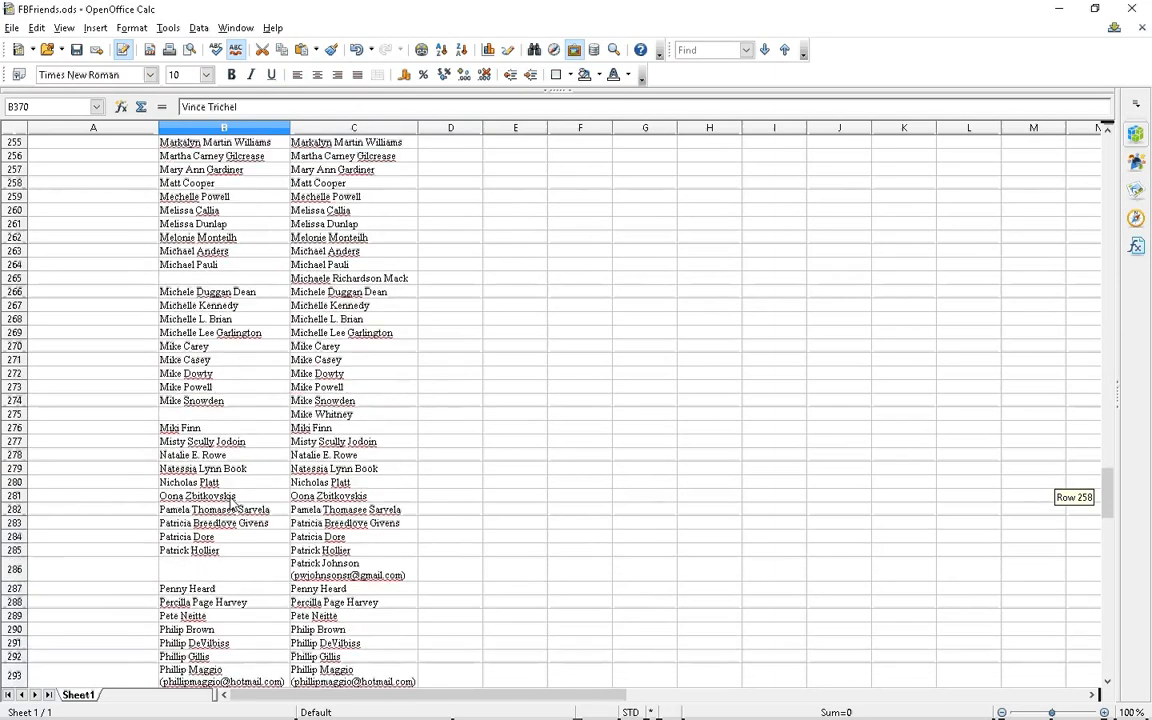
pyautogui.scroll(4, 232, 505)
pyautogui.moveTo(1107, 484); pyautogui.dragTo(1108, 150)
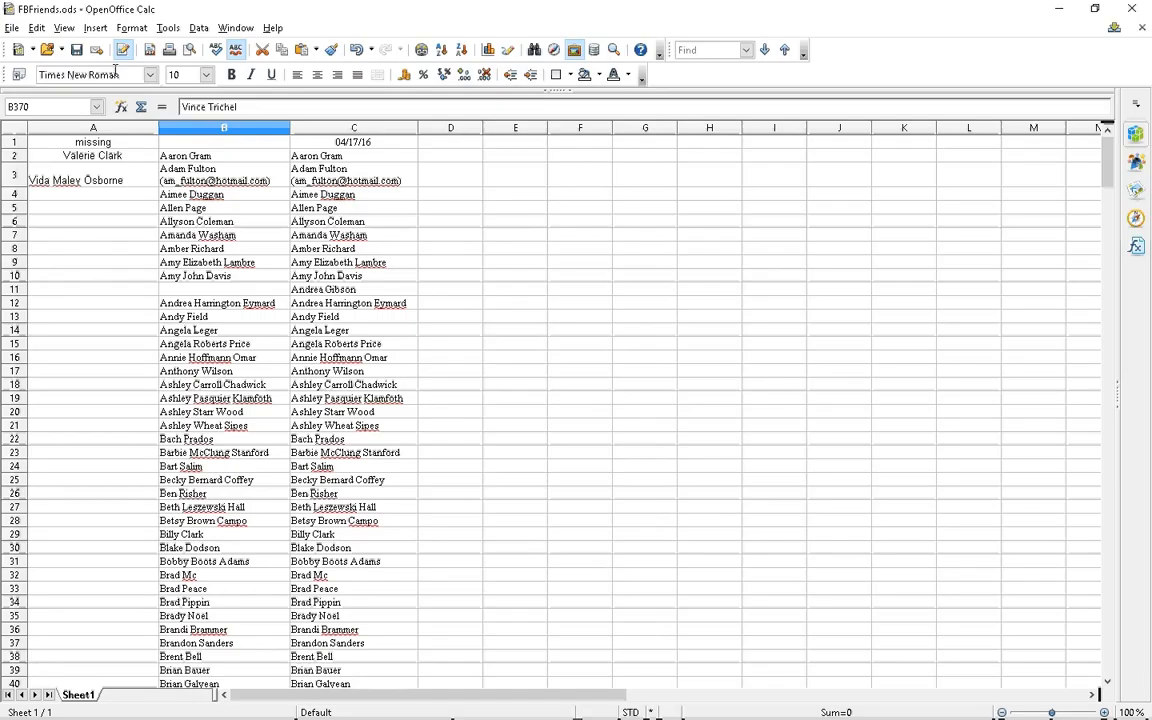
# Save FBFriends.ods and close OpenOffice Calc, returning to the File Explorer window
pyautogui.click(12, 27)
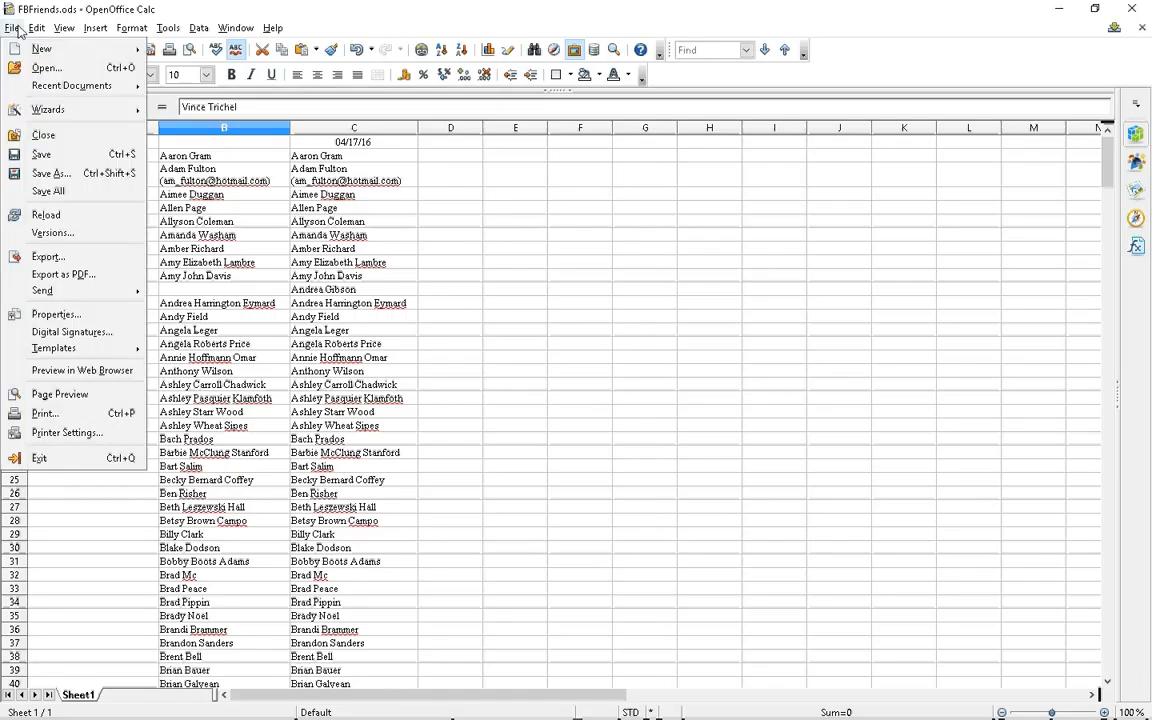
pyautogui.click(40, 153)
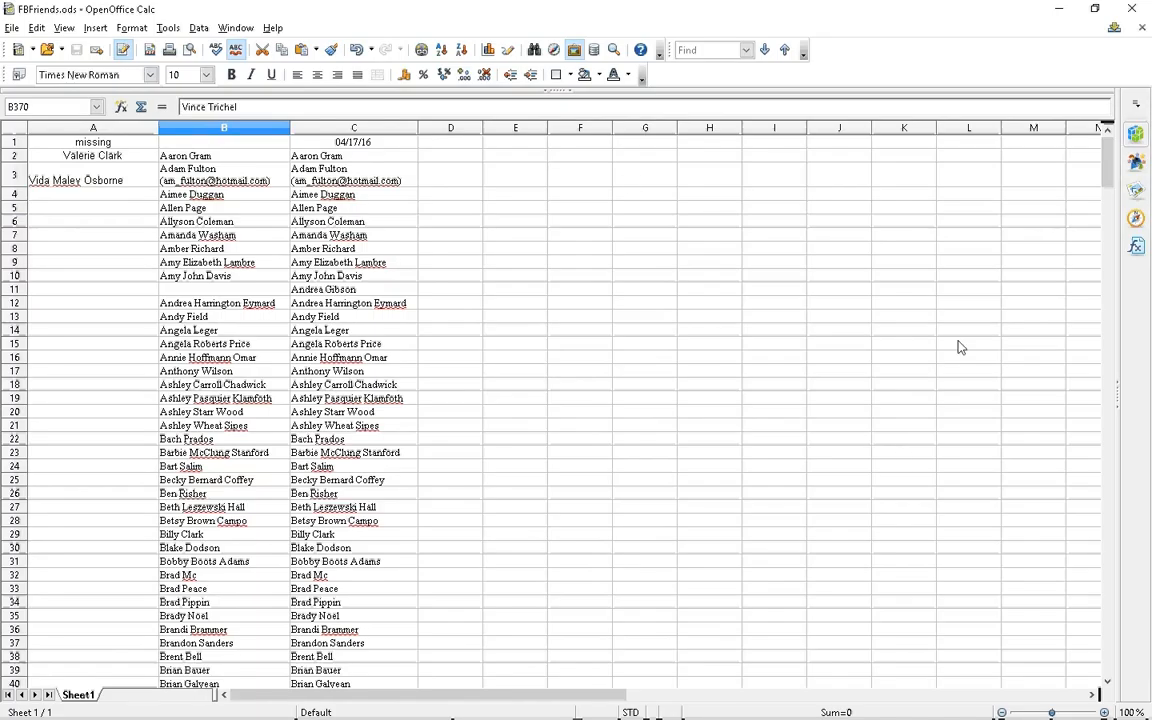
pyautogui.click(1134, 12)
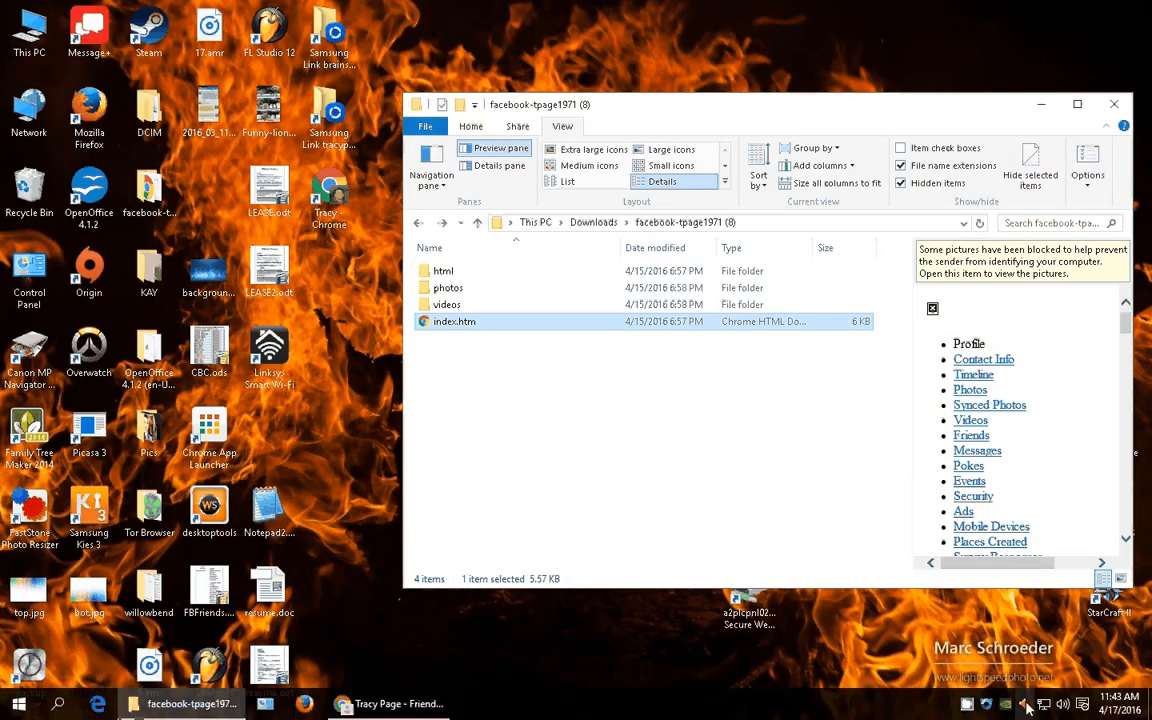
pyautogui.click(966, 712)
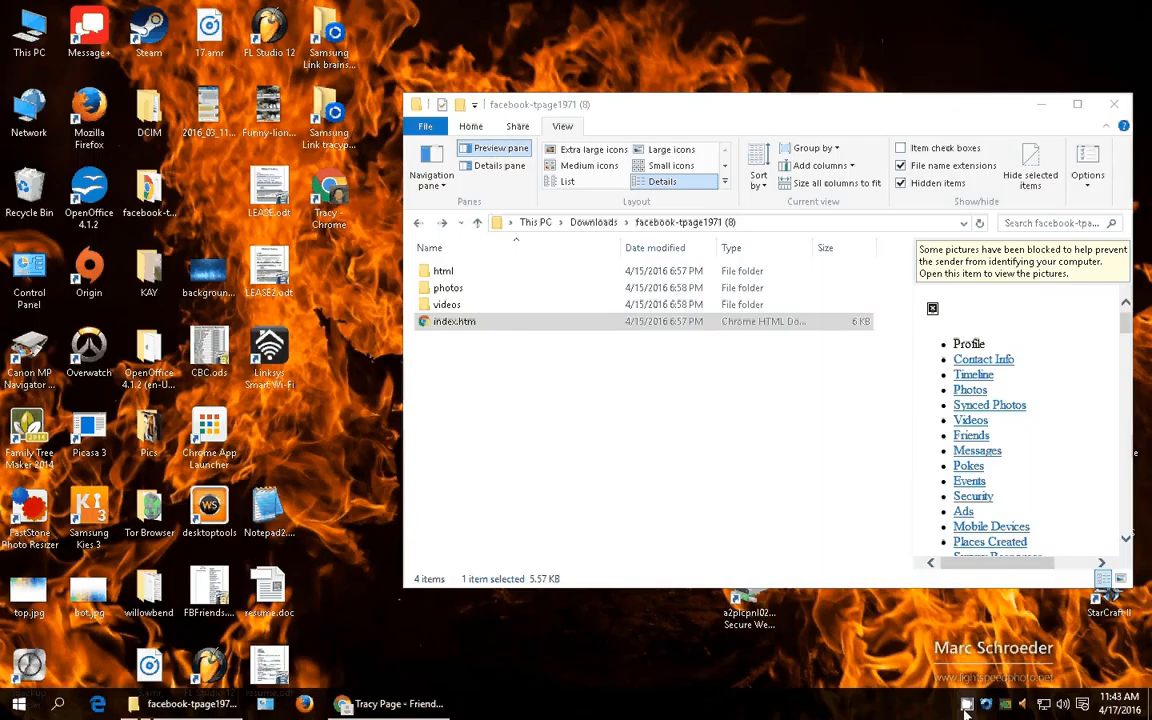